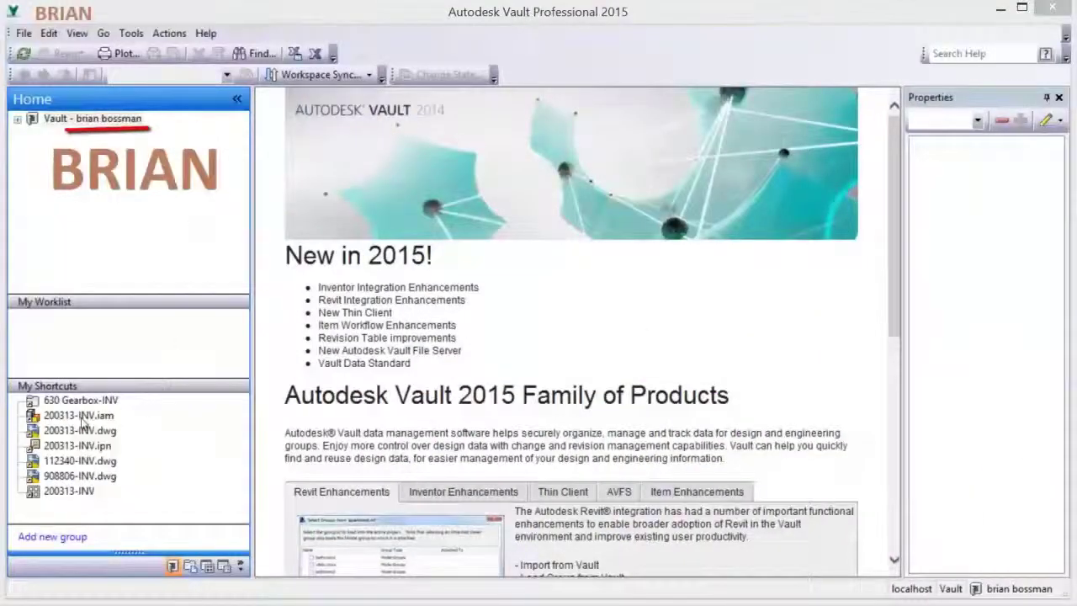
# - Create a new item from the 200313-INV.iam gearbox assembly via Assign / Update Item
pyautogui.click(83, 422)
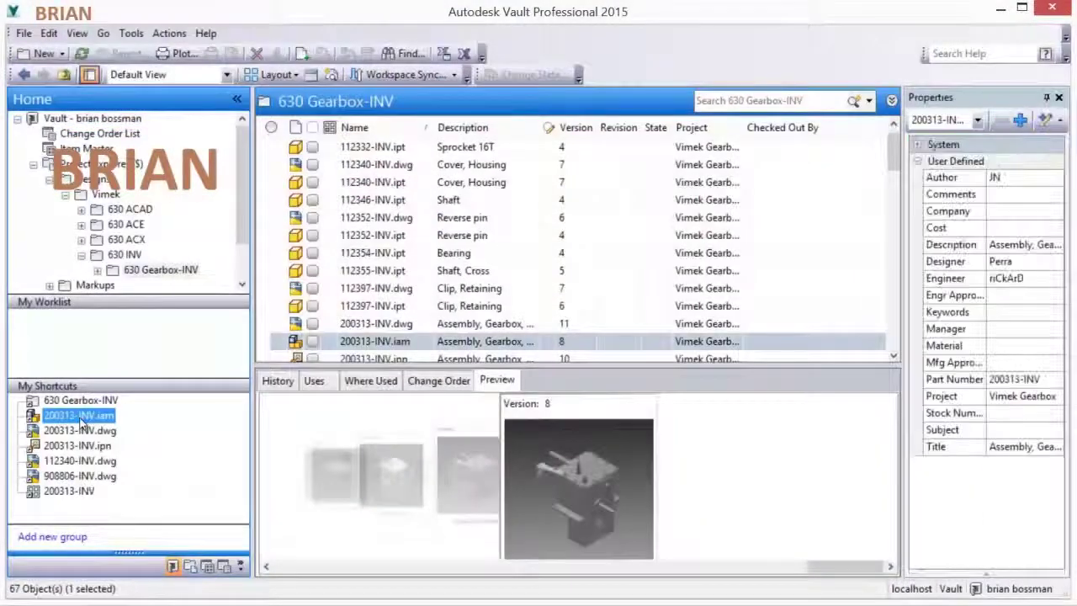
pyautogui.rightClick(637, 342)
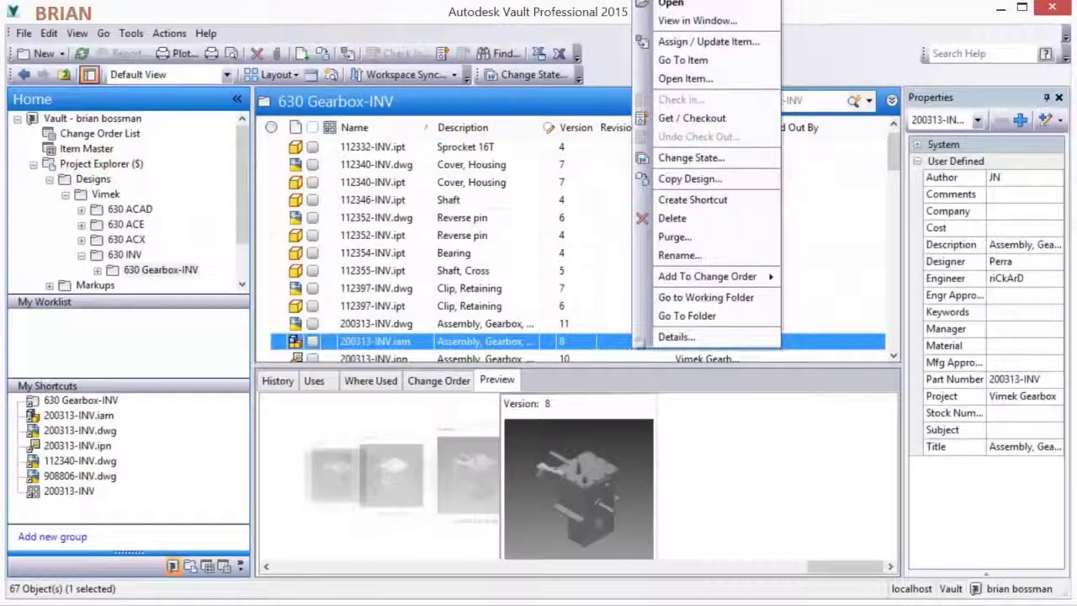
pyautogui.click(680, 43)
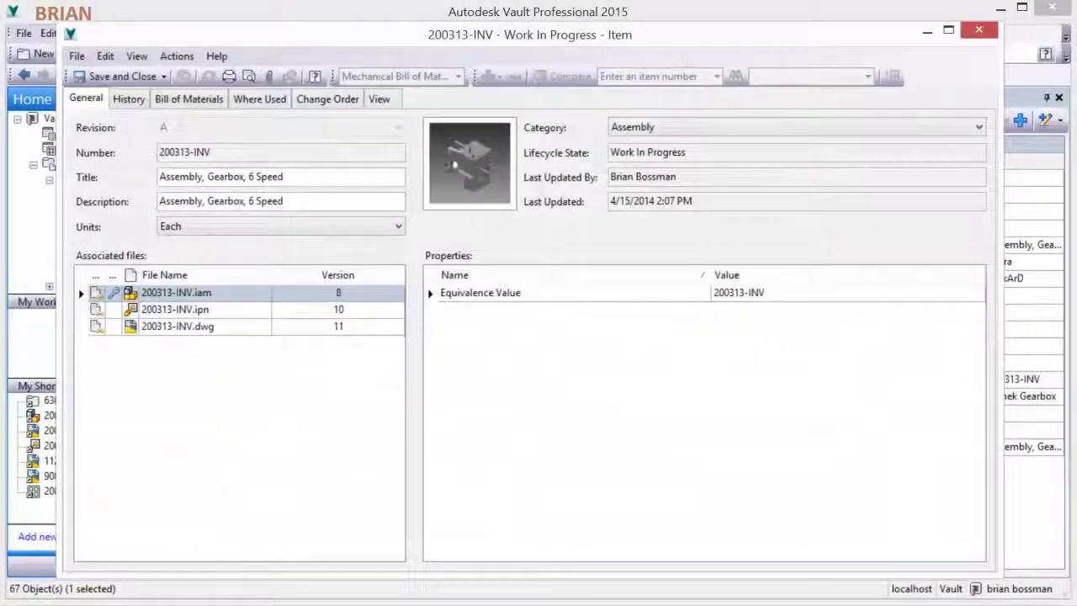
# - Review the item's attached .dwg, .ipn and .iam files and bill of materials, then save it
pyautogui.click(380, 99)
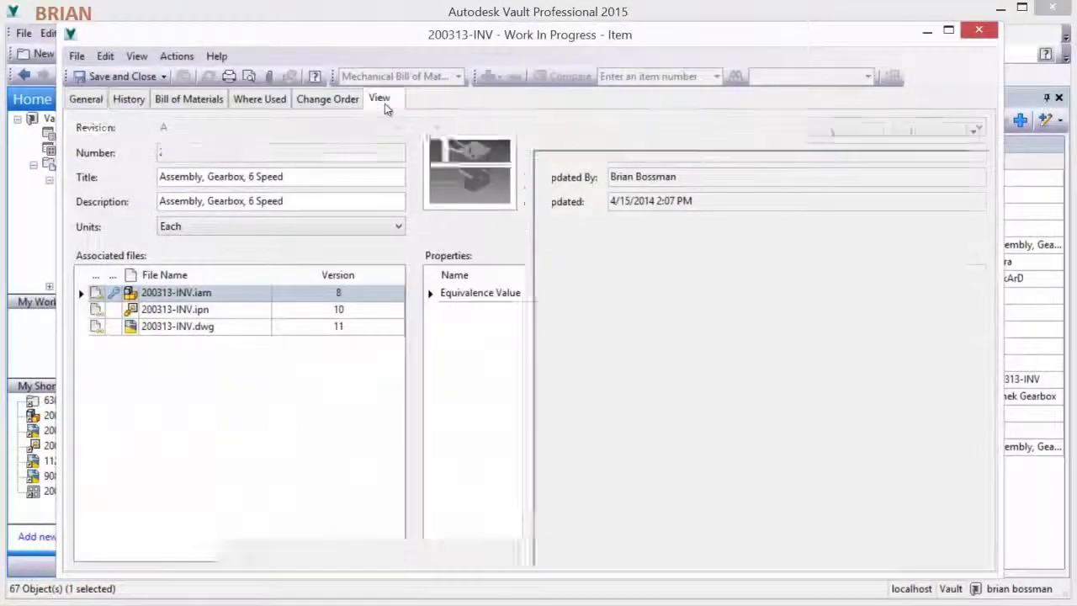
pyautogui.click(168, 219)
pyautogui.click(168, 203)
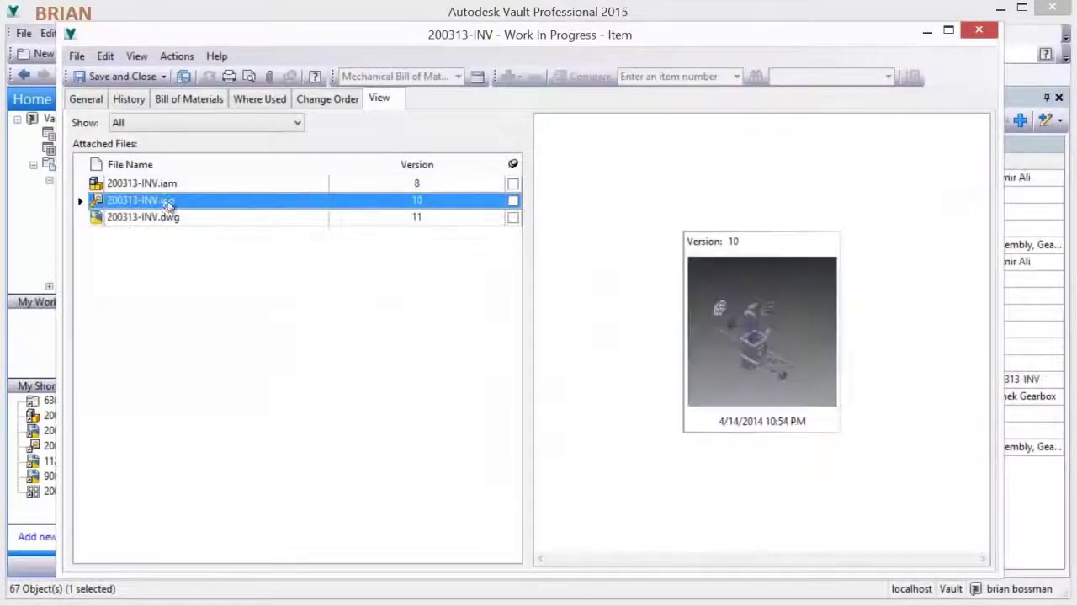
pyautogui.click(169, 184)
pyautogui.click(189, 99)
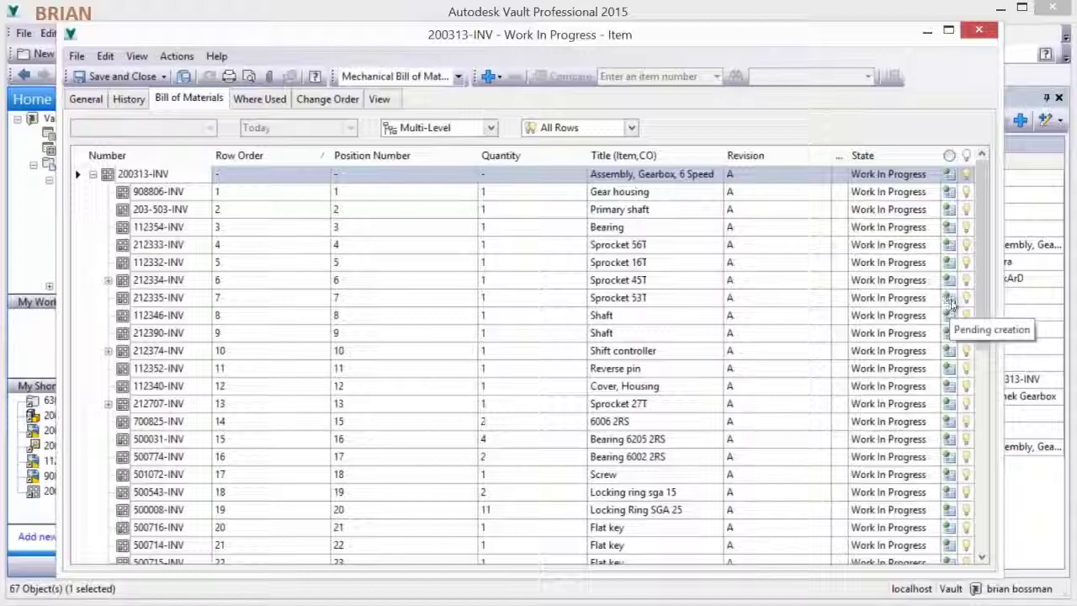
pyautogui.click(966, 299)
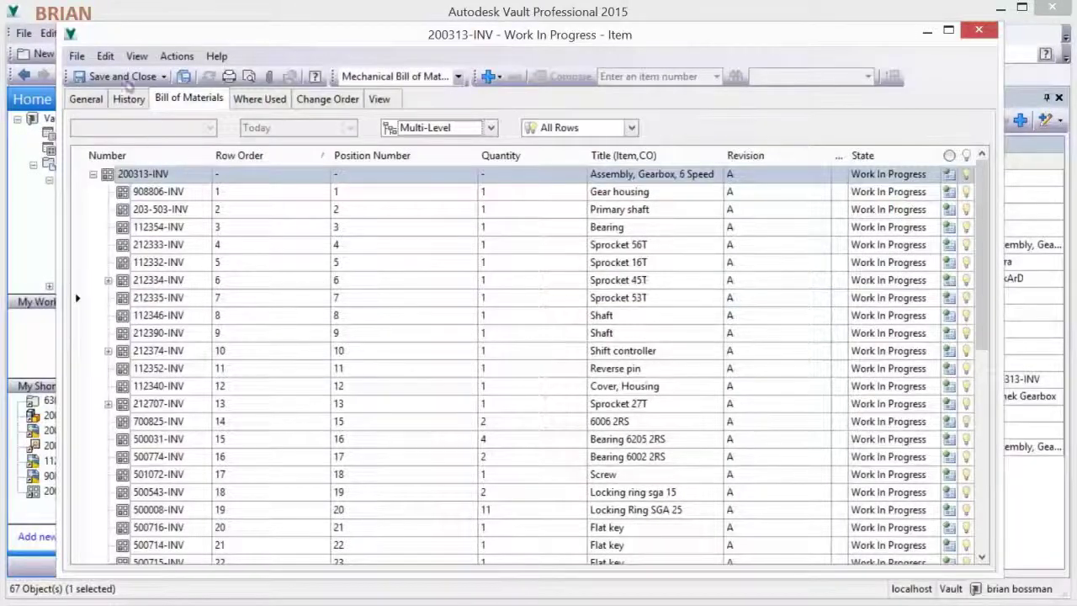
pyautogui.click(126, 76)
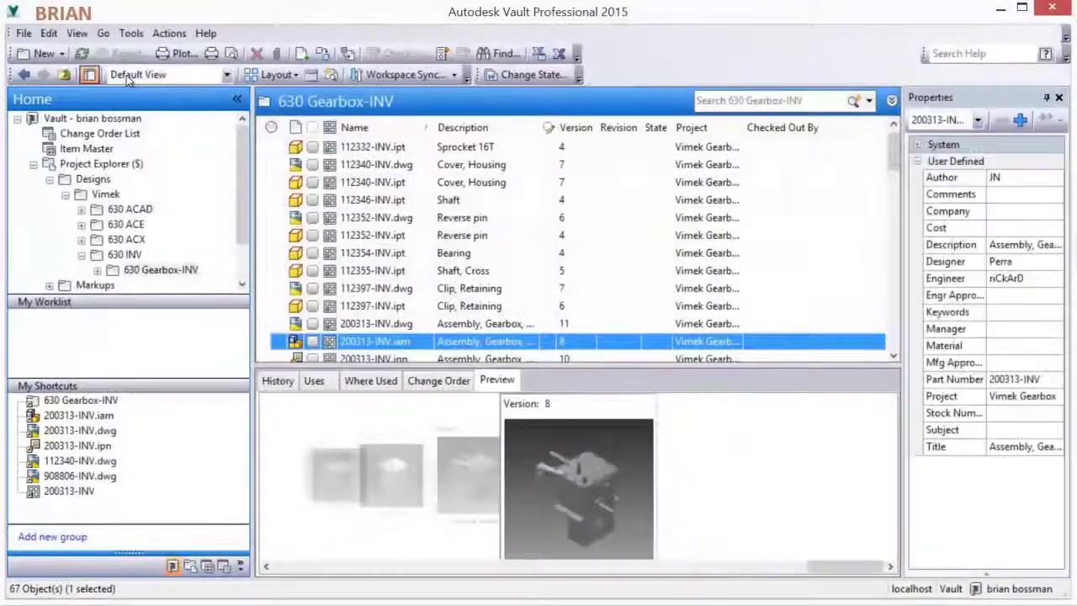
# - Go from the assembly file to its 200313-INV item in the Item Master
pyautogui.rightClick(351, 344)
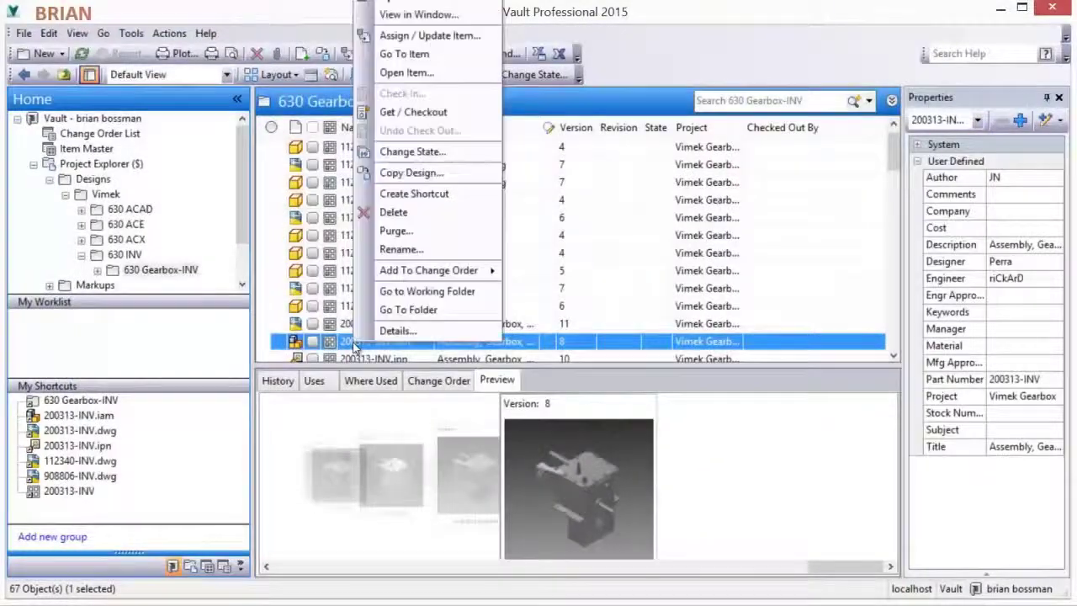
pyautogui.click(400, 54)
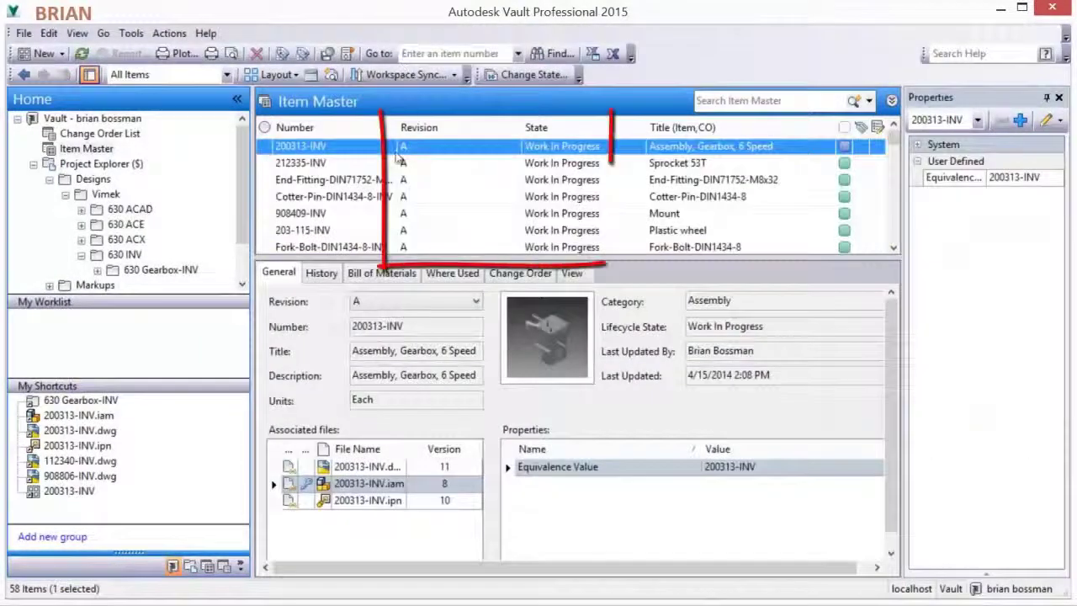
pyautogui.moveTo(395, 258); pyautogui.dragTo(395, 285)
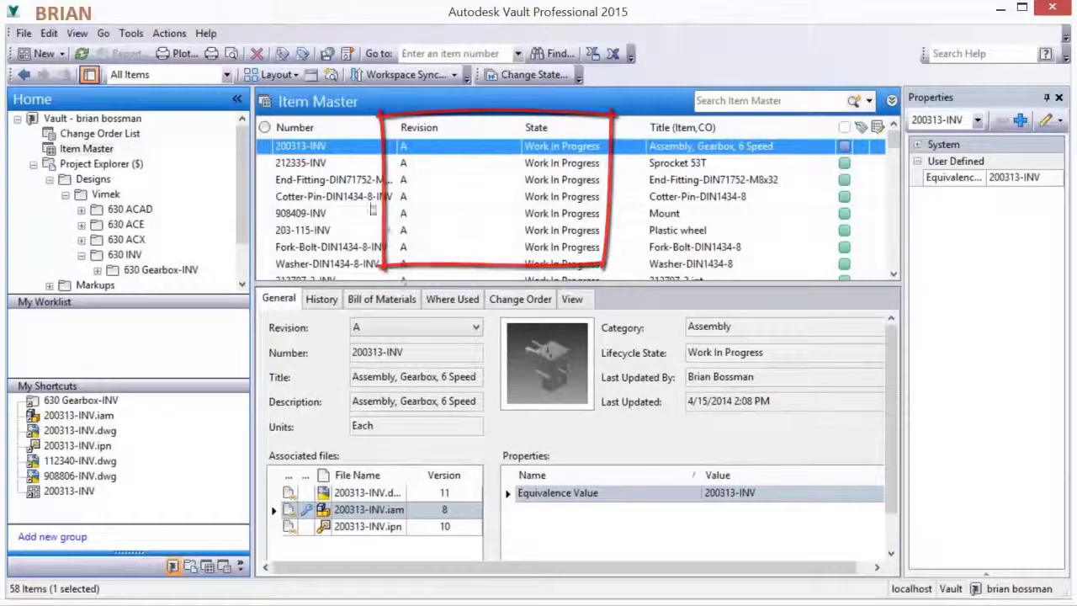
# - Change item 200313-INV to Released, setting an effectivity date
pyautogui.rightClick(348, 150)
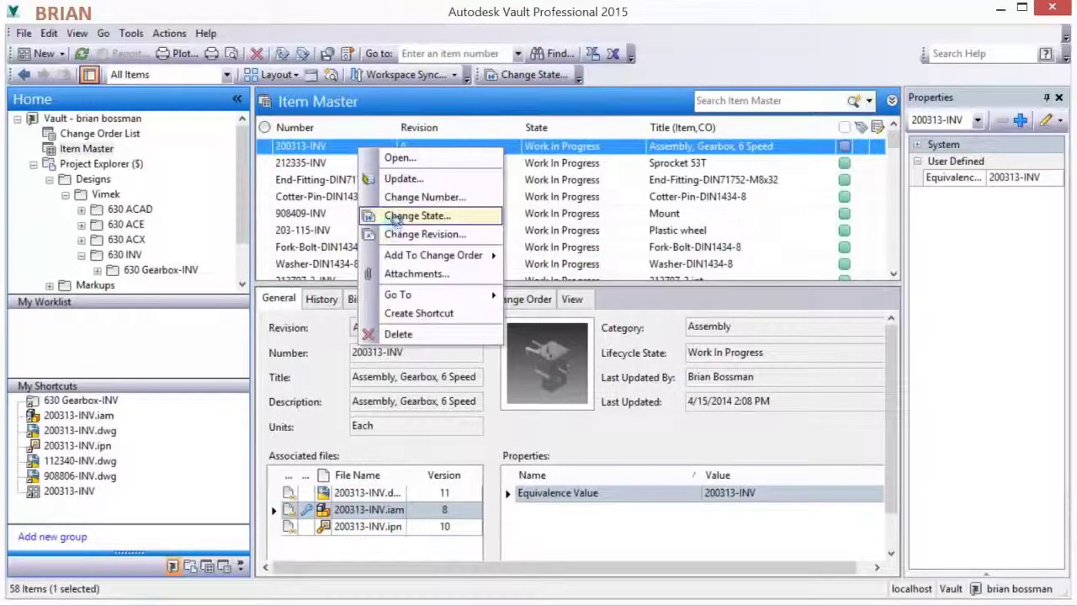
pyautogui.click(397, 215)
pyautogui.click(383, 276)
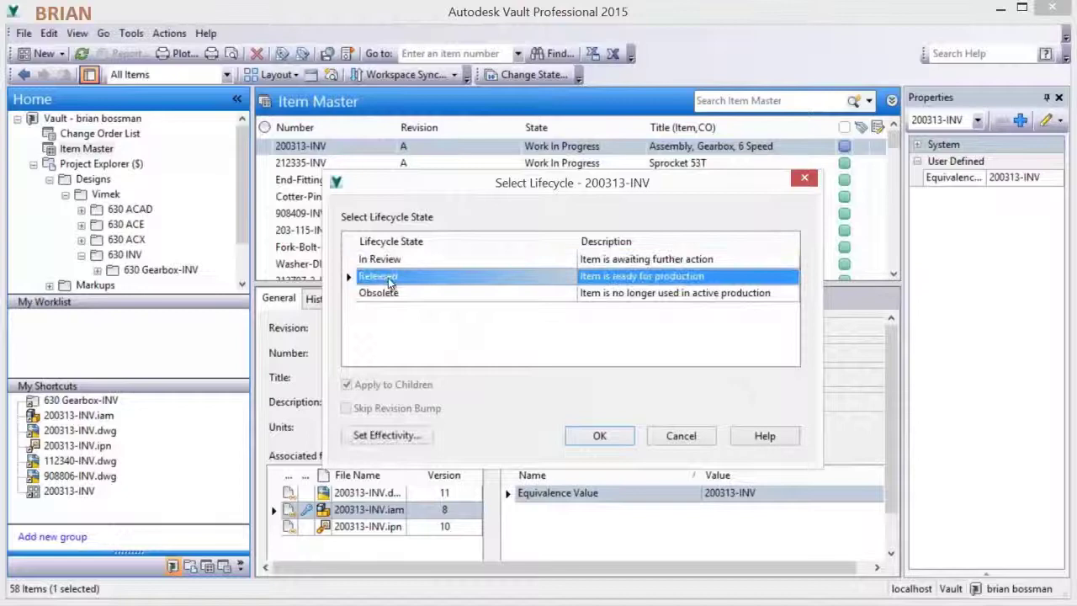
pyautogui.click(386, 436)
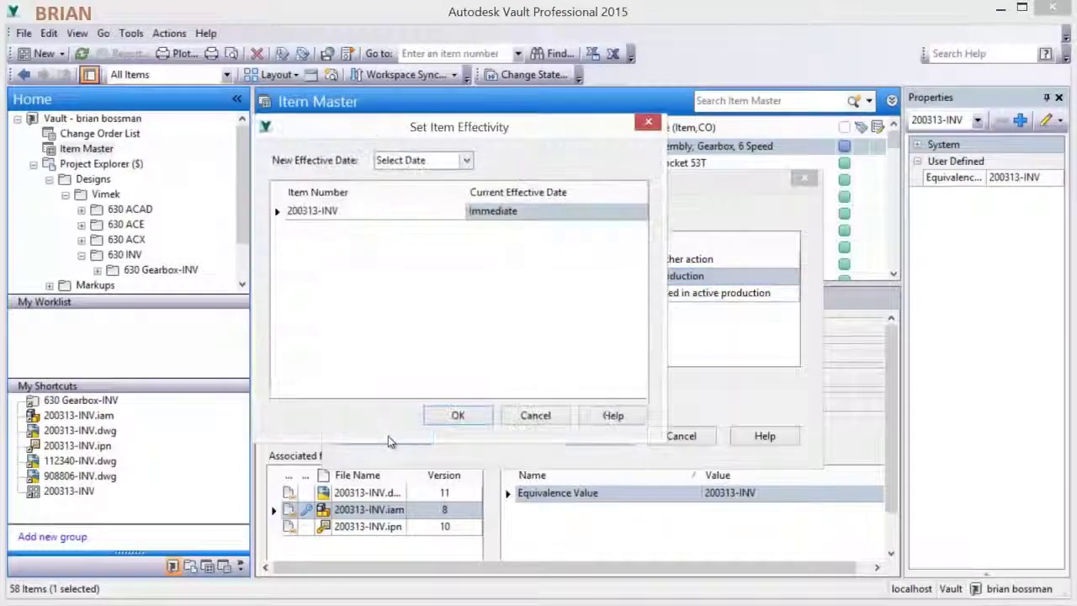
pyautogui.click(466, 160)
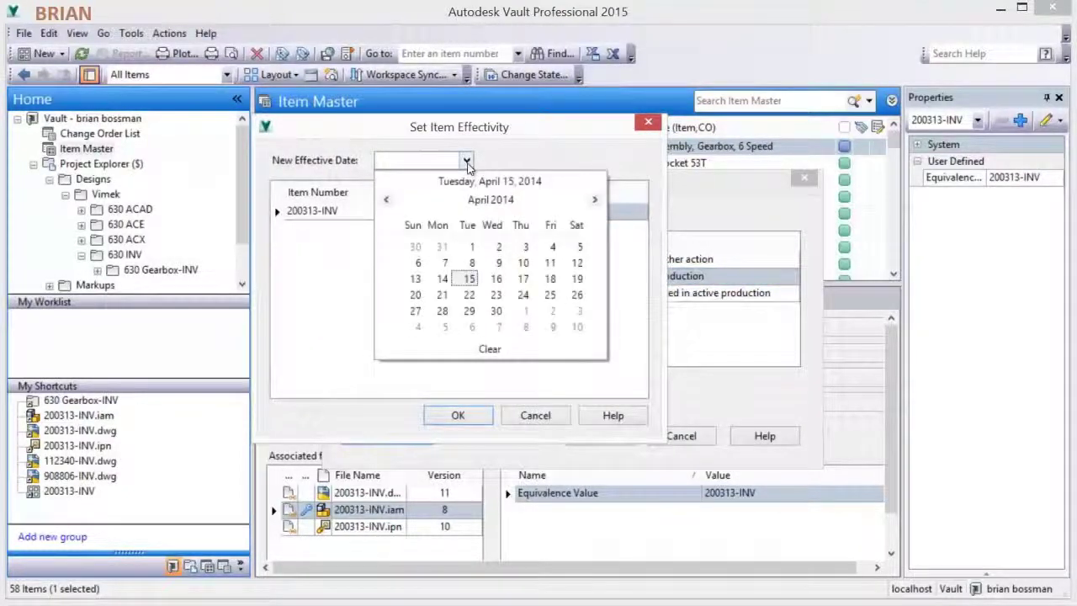
pyautogui.click(466, 161)
pyautogui.click(458, 415)
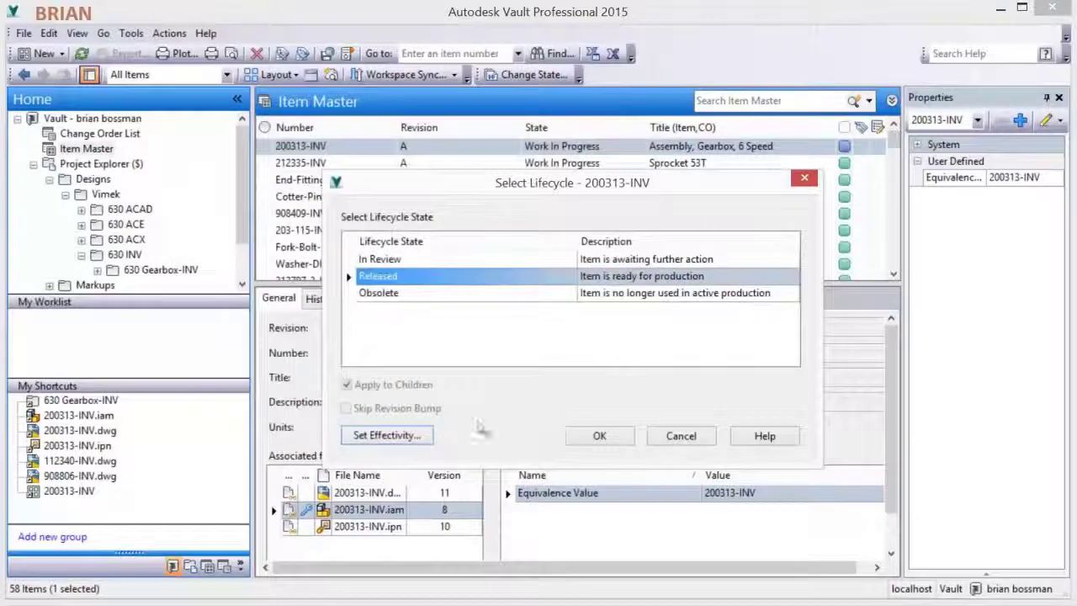
pyautogui.click(595, 435)
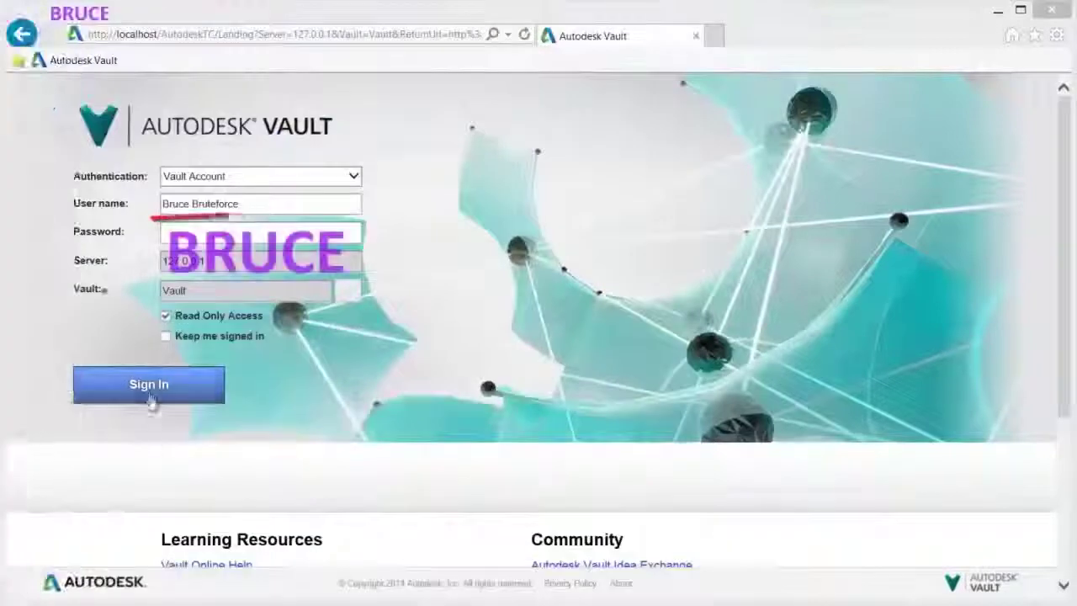
# - Sign in to the web client and open item 200313-INV's 200313-INV.dwg attachment from Item Master
pyautogui.click(149, 399)
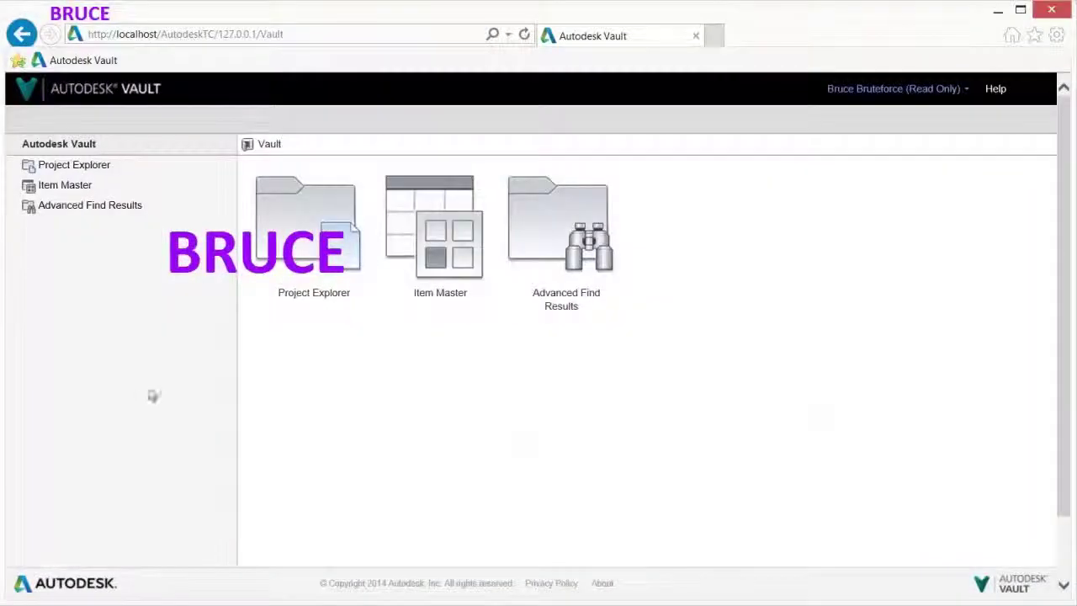
pyautogui.click(67, 187)
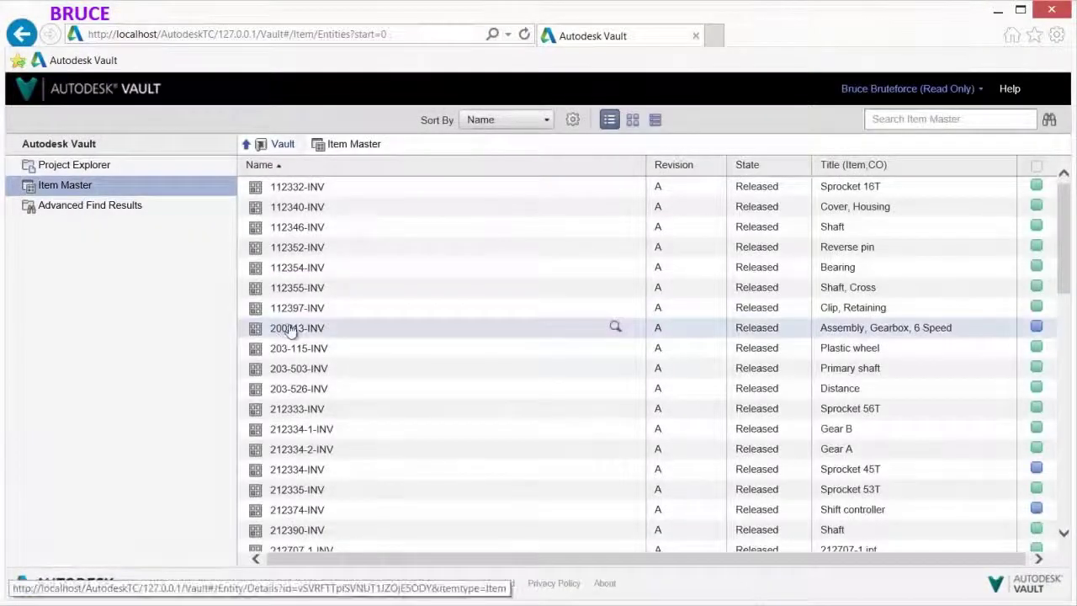
pyautogui.click(290, 329)
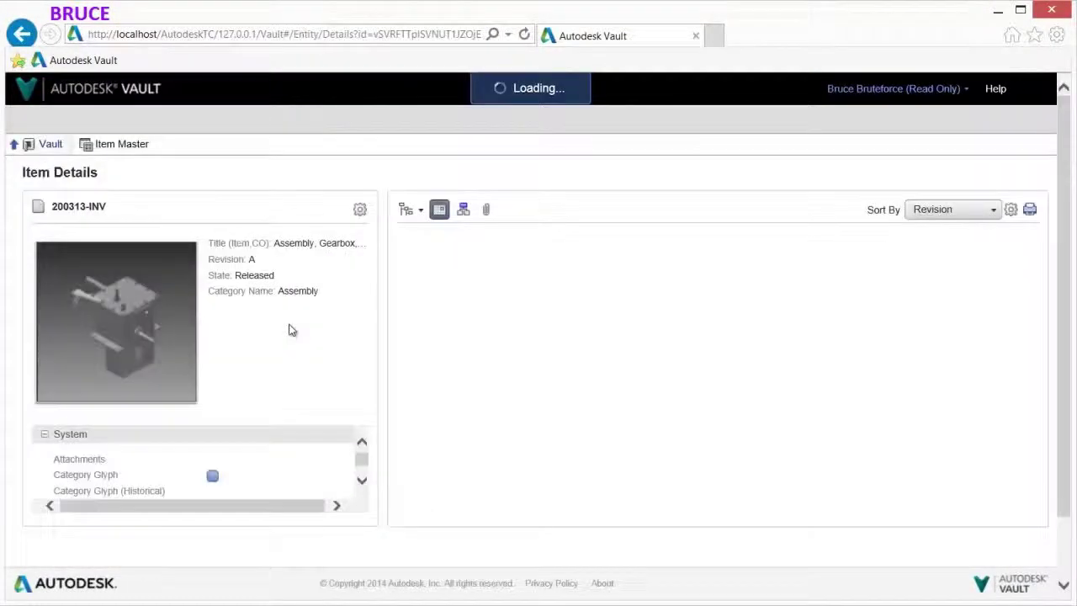
pyautogui.click(486, 210)
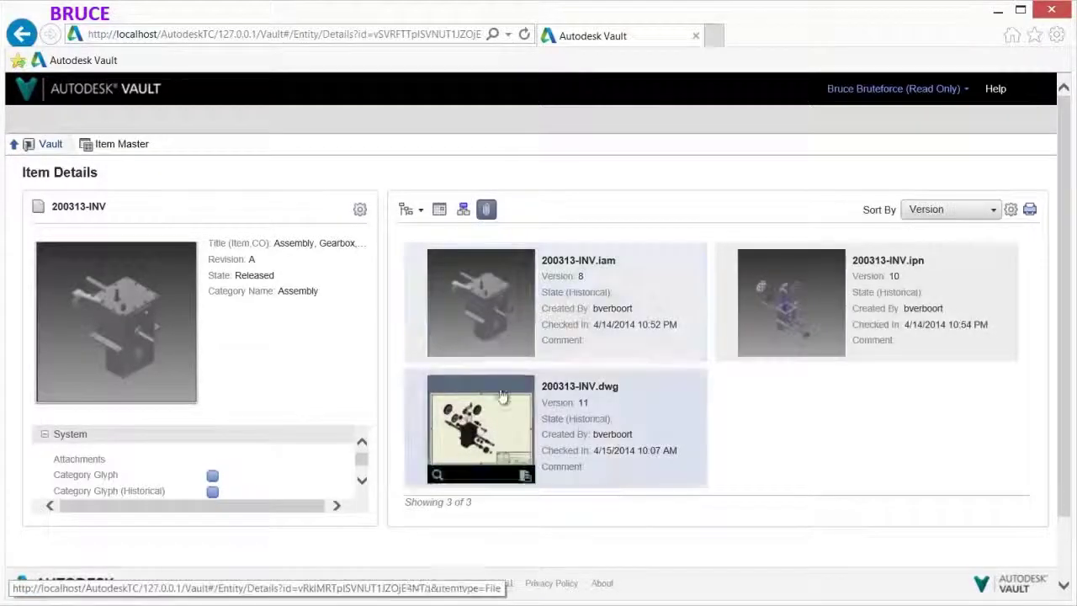
pyautogui.click(475, 441)
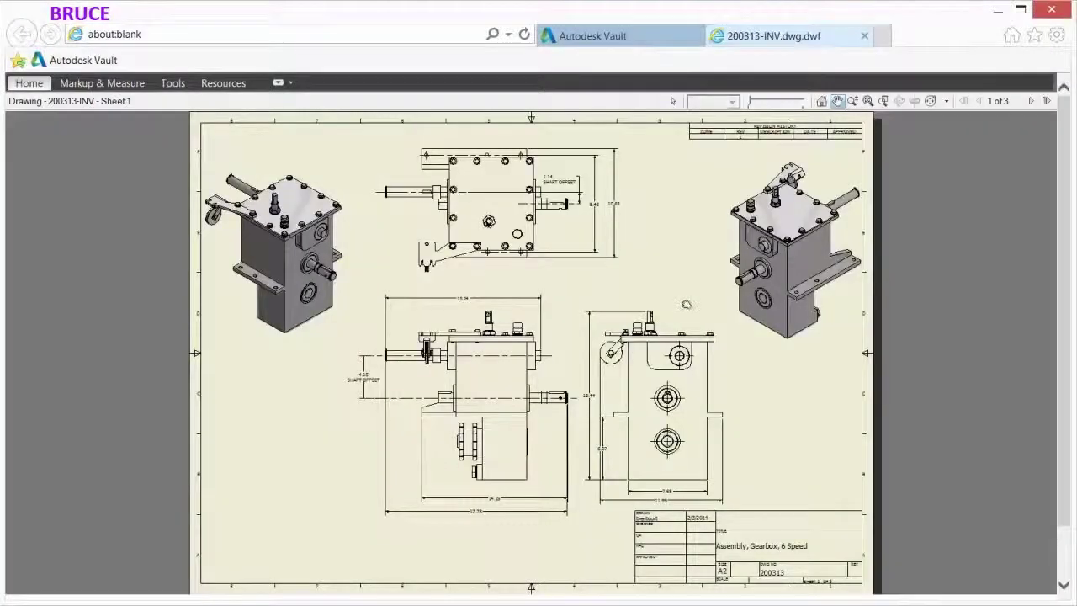
# - Add a cloud callout reading 'Thicken' around the right isometric gearbox view
pyautogui.scroll(3, 563, 361)
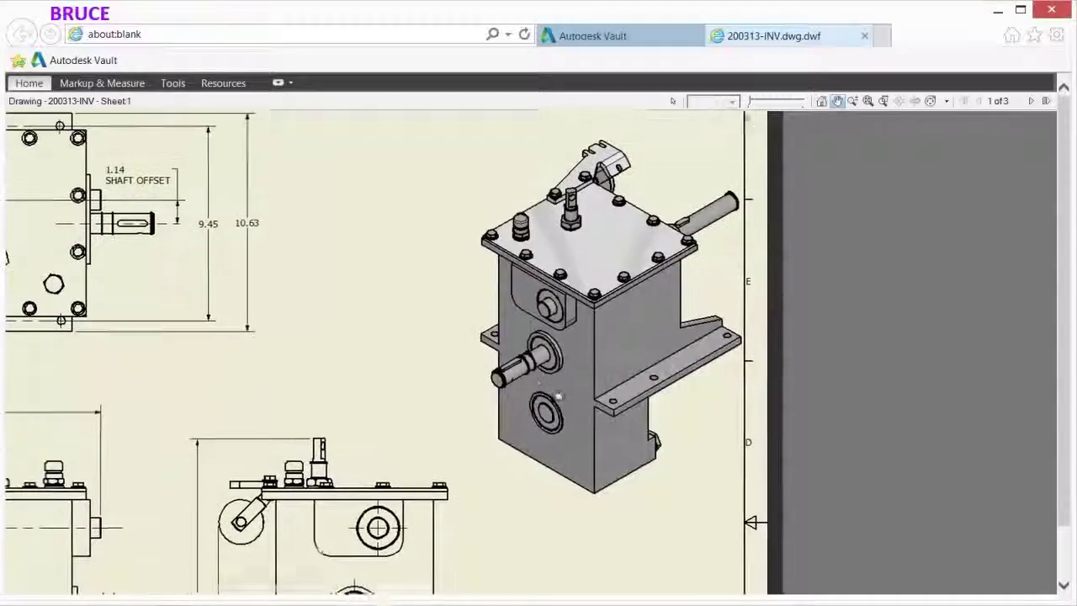
pyautogui.click(84, 88)
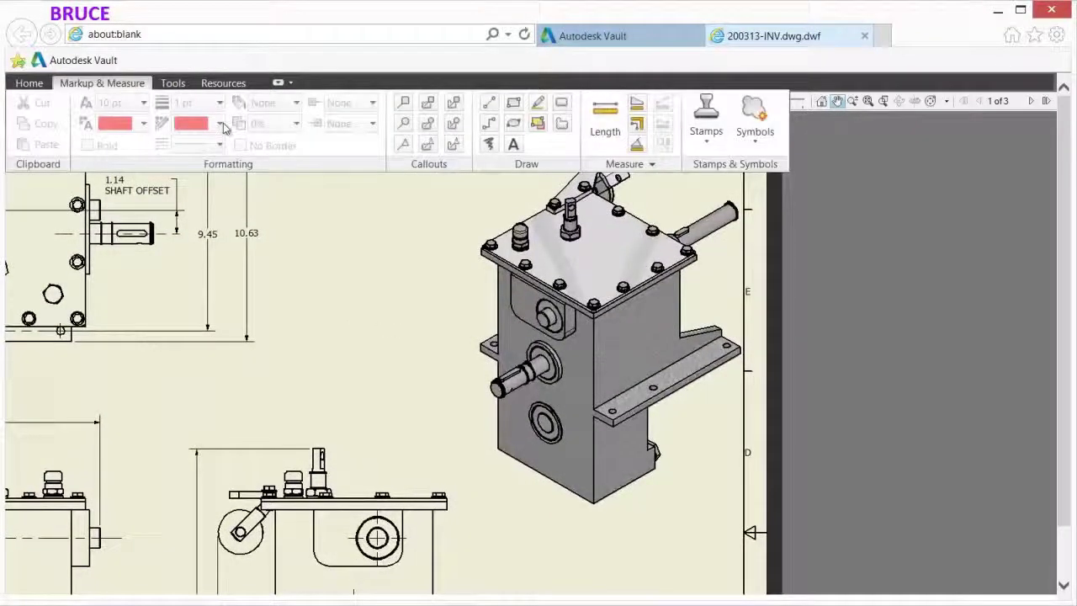
pyautogui.click(427, 102)
pyautogui.moveTo(424, 200)
pyautogui.mouseDown()
pyautogui.moveTo(637, 255)
pyautogui.moveTo(713, 312)
pyautogui.mouseUp()
pyautogui.click(255, 381)
pyautogui.write('Thicken')
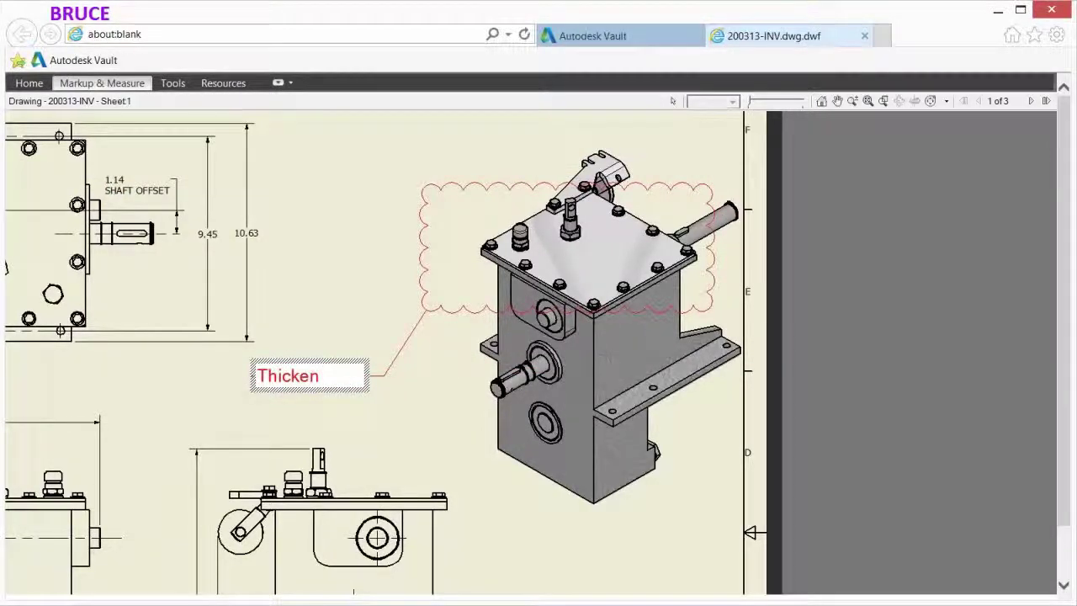
pyautogui.click(227, 401)
# - Add a 'Ribs' cloud callout on the left isometric view and fit the sheet to the window
pyautogui.scroll(2, 227, 401)
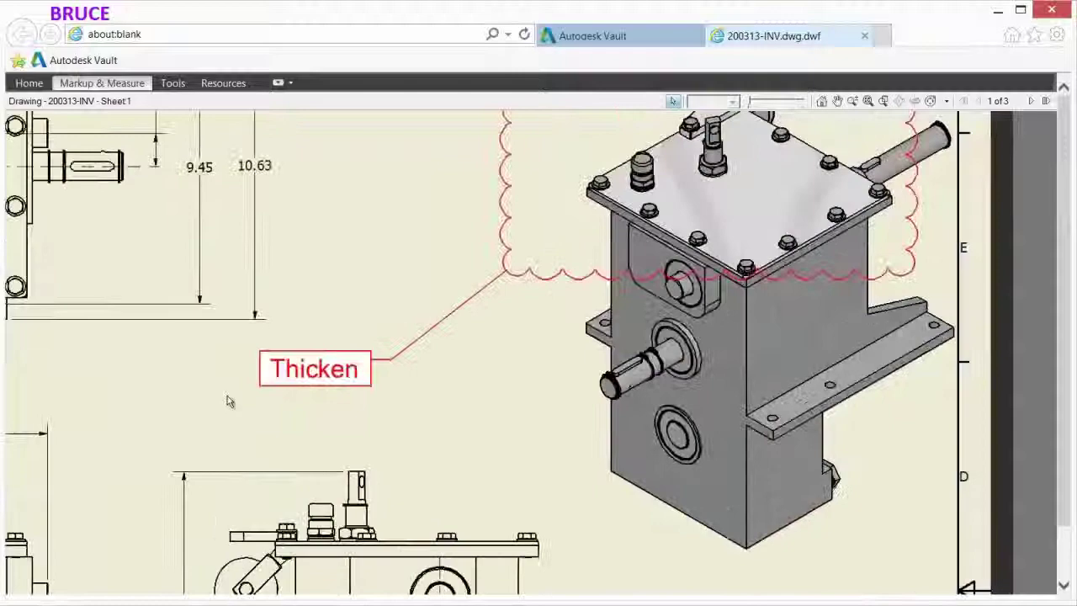
pyautogui.moveTo(396, 421); pyautogui.dragTo(1051, 420)
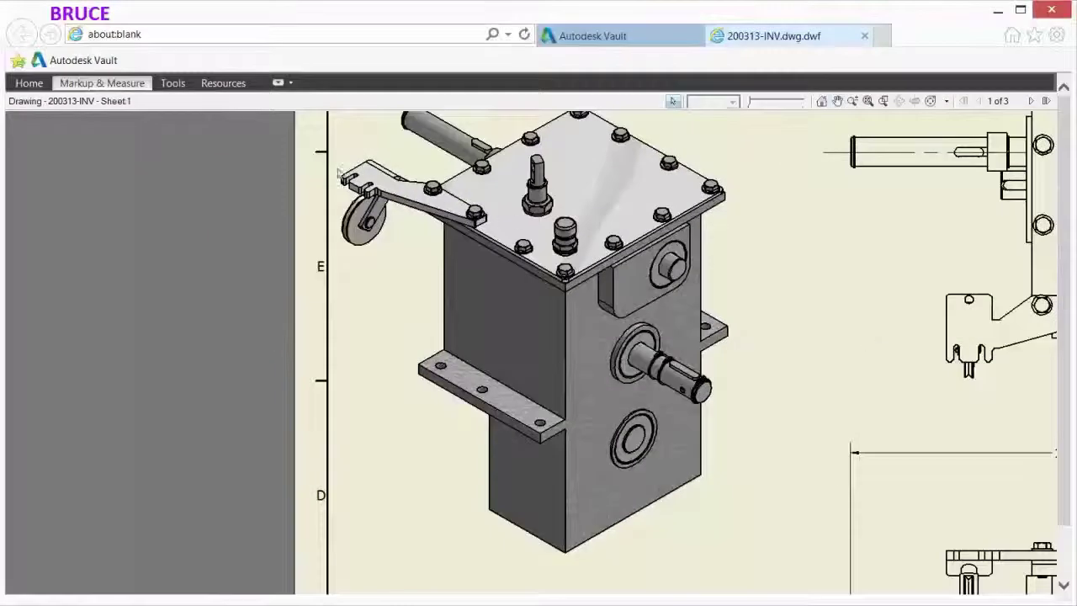
pyautogui.click(102, 82)
pyautogui.click(428, 103)
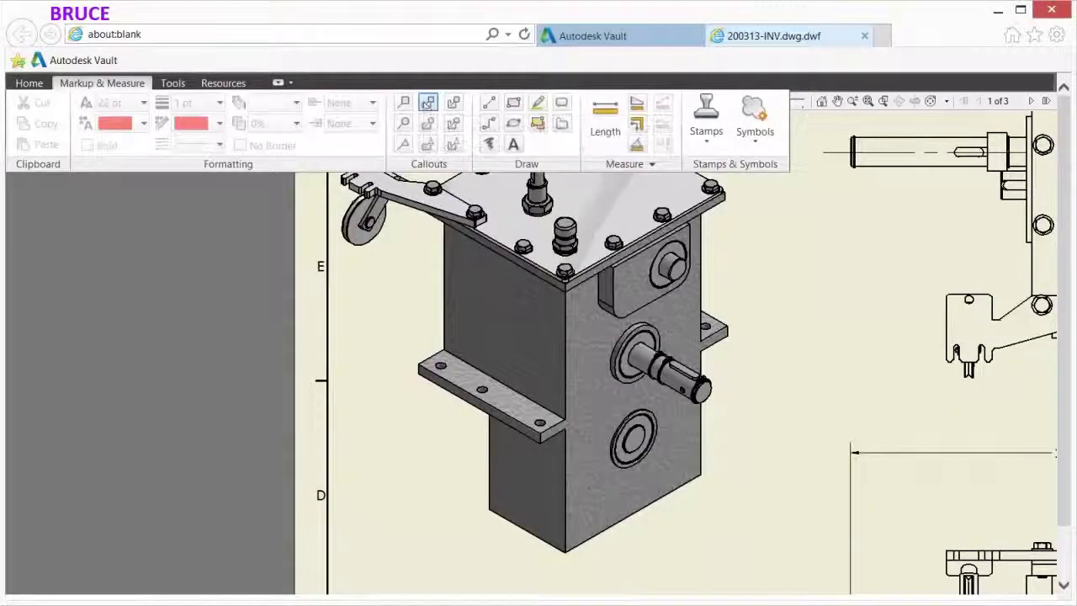
pyautogui.moveTo(414, 259); pyautogui.dragTo(568, 440)
pyautogui.click(687, 548)
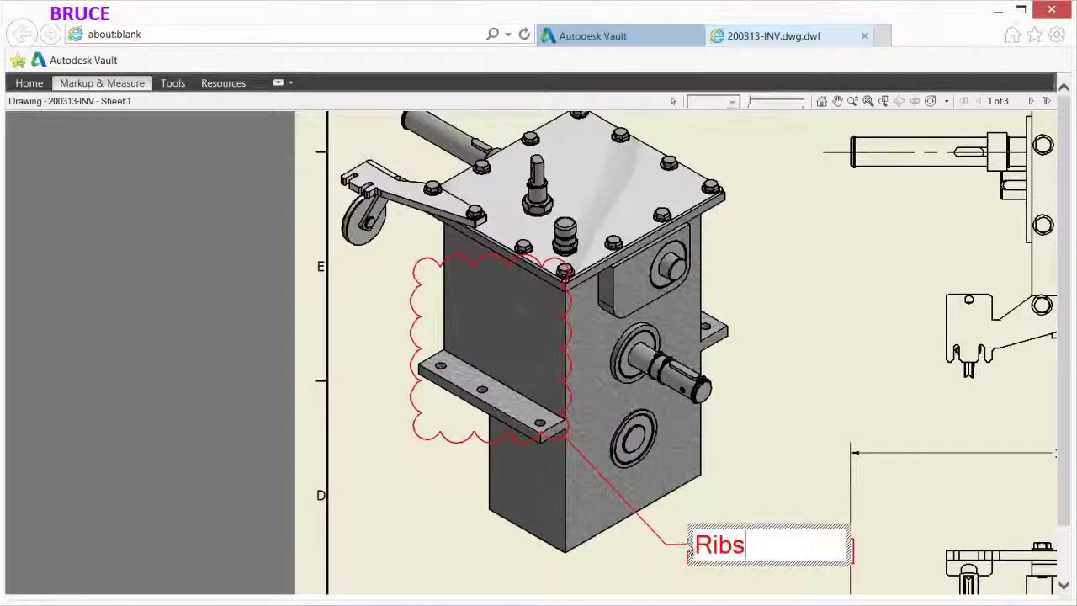
pyautogui.click(601, 559)
pyautogui.click(868, 101)
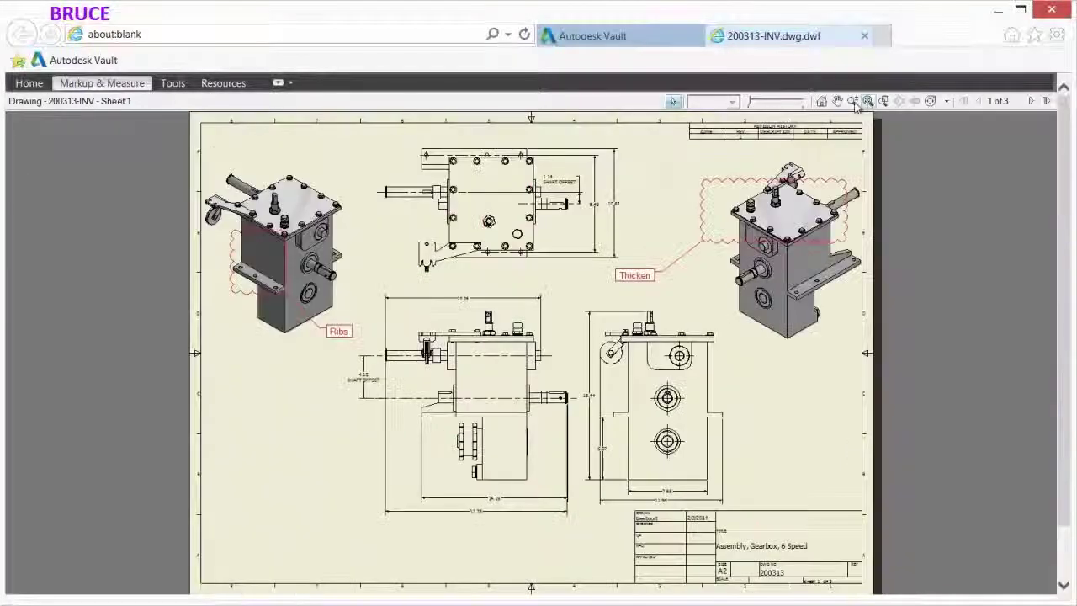
# - Save the marked-up drawing as a DWF on the TOSHIBA EXT (F:) drive
pyautogui.click(38, 84)
pyautogui.click(85, 103)
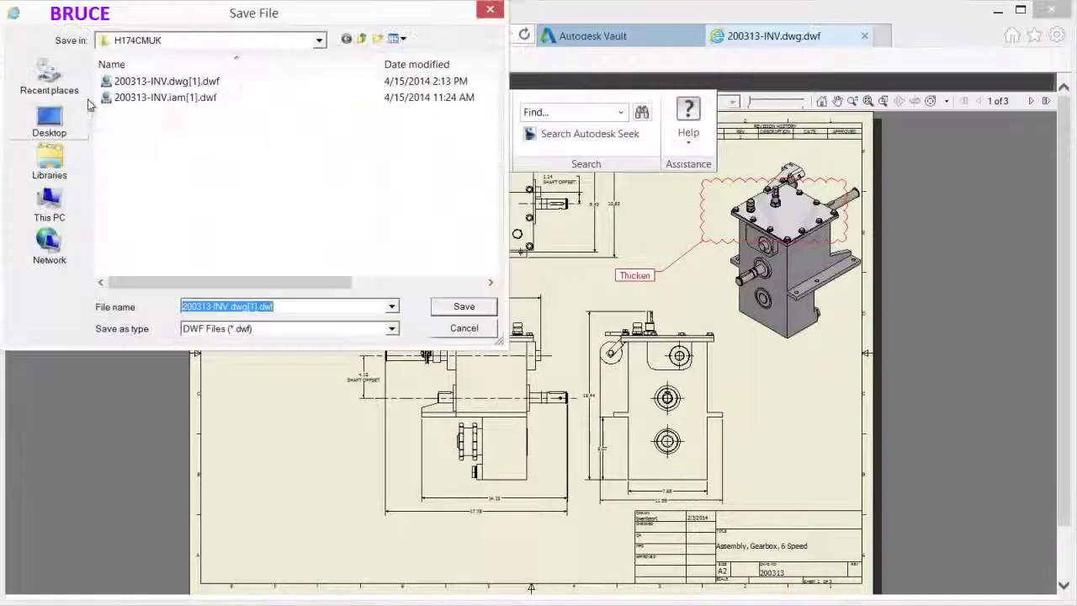
pyautogui.click(49, 204)
pyautogui.click(385, 283)
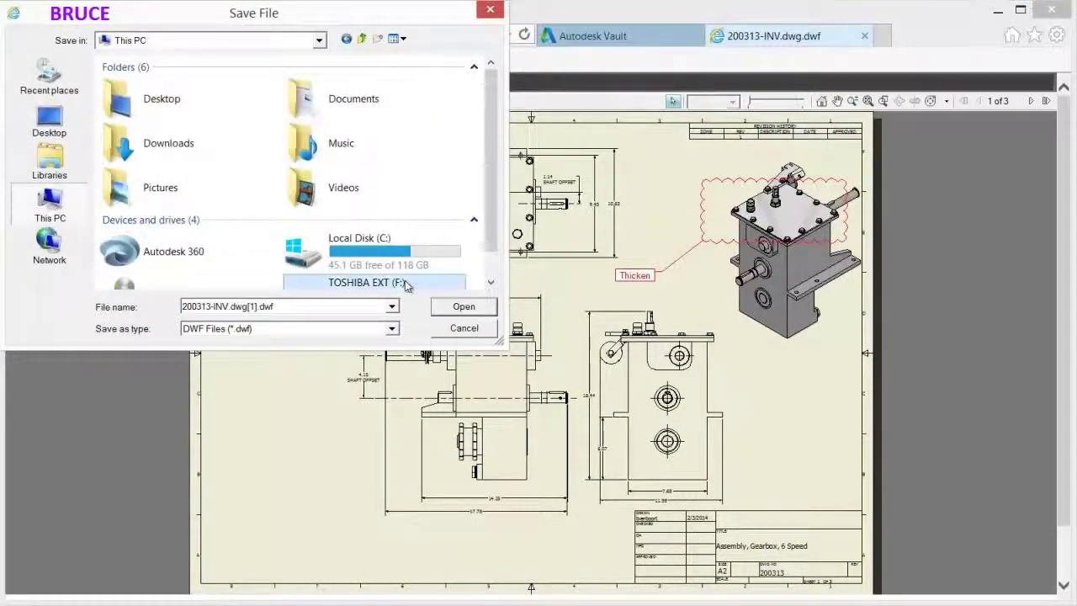
pyautogui.doubleClick(366, 283)
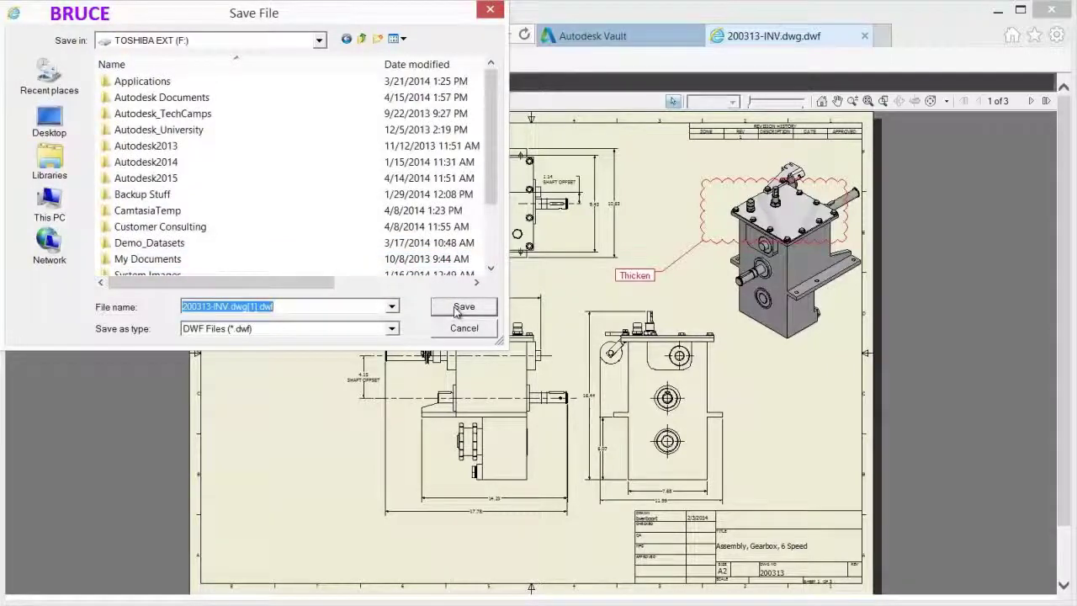
pyautogui.click(456, 308)
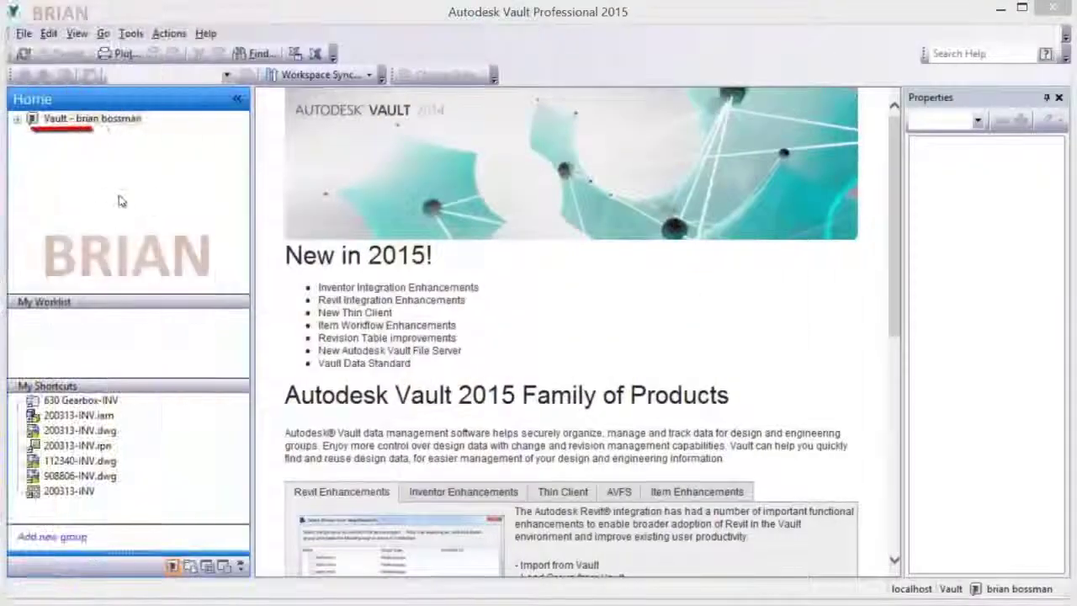
# - Add the saved DWF from F: into the Project Explorer Markups folder
pyautogui.click(16, 120)
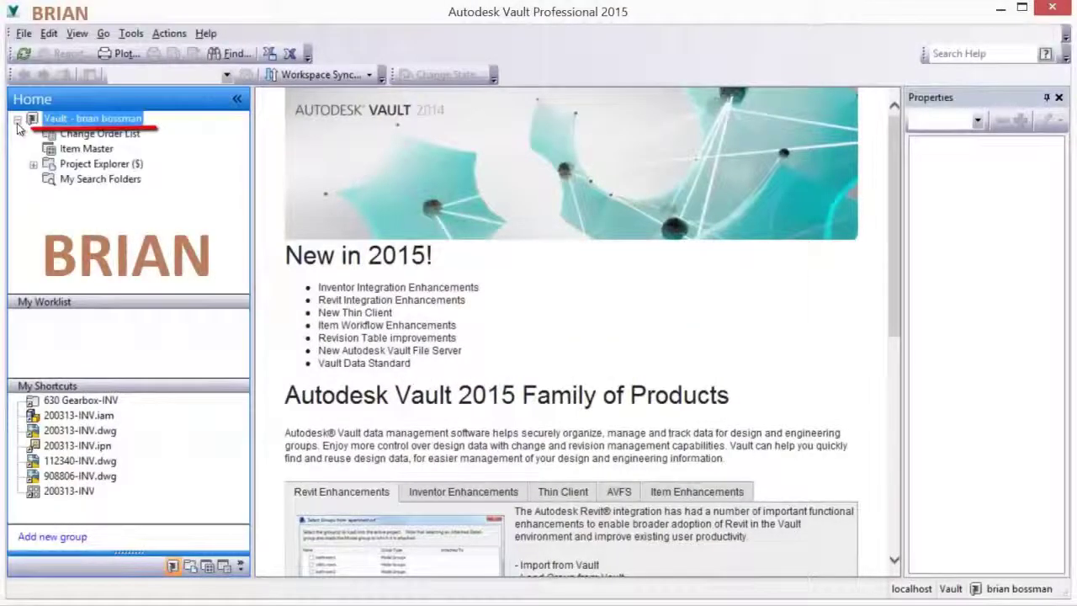
pyautogui.click(33, 164)
pyautogui.click(94, 194)
pyautogui.rightClick(94, 194)
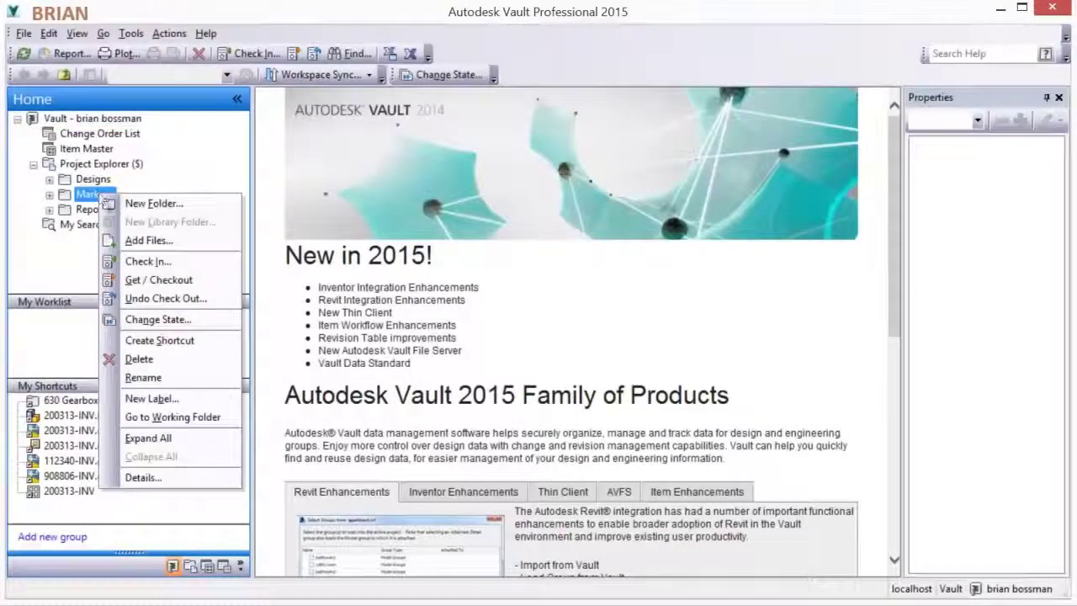
pyautogui.click(143, 249)
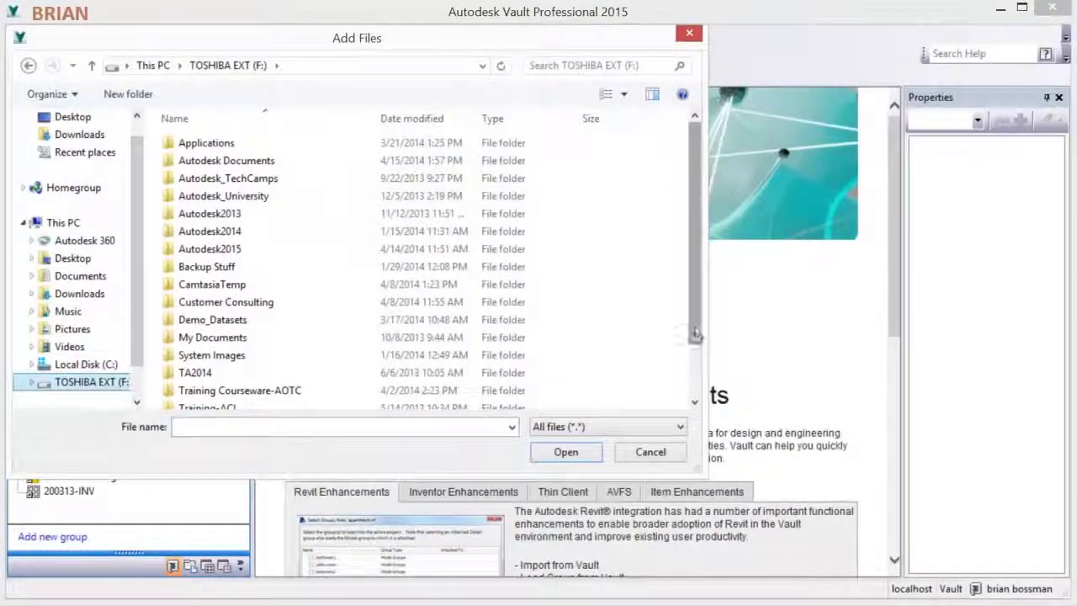
pyautogui.scroll(-1, 259, 390)
pyautogui.doubleClick(259, 382)
# - Check the markup DWF into Markups and add item 200313-INV to a new change order
pyautogui.click(555, 546)
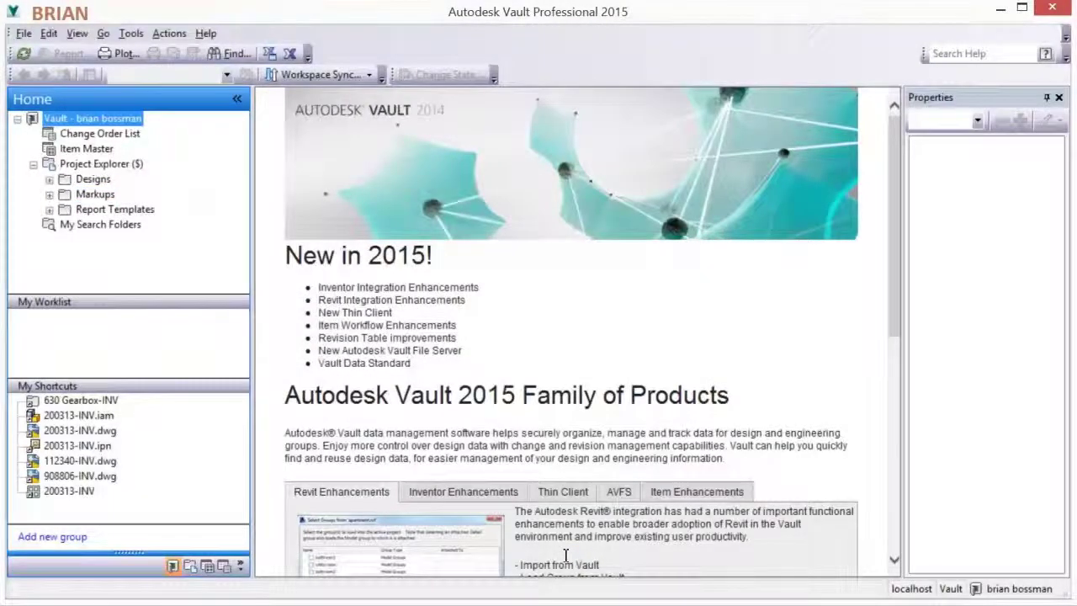
pyautogui.click(61, 495)
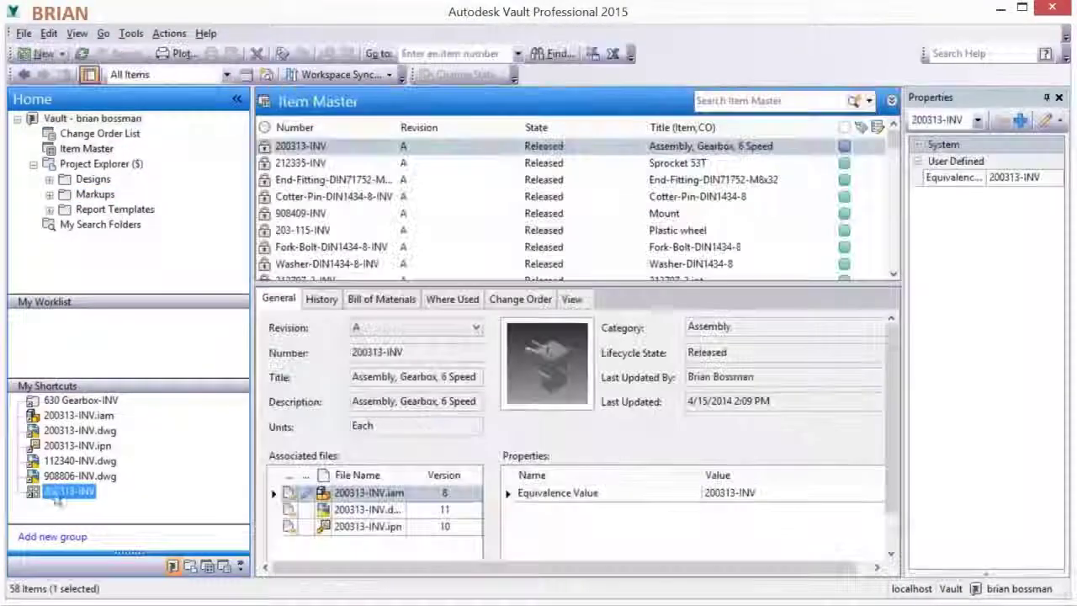
pyautogui.click(391, 147)
pyautogui.rightClick(435, 152)
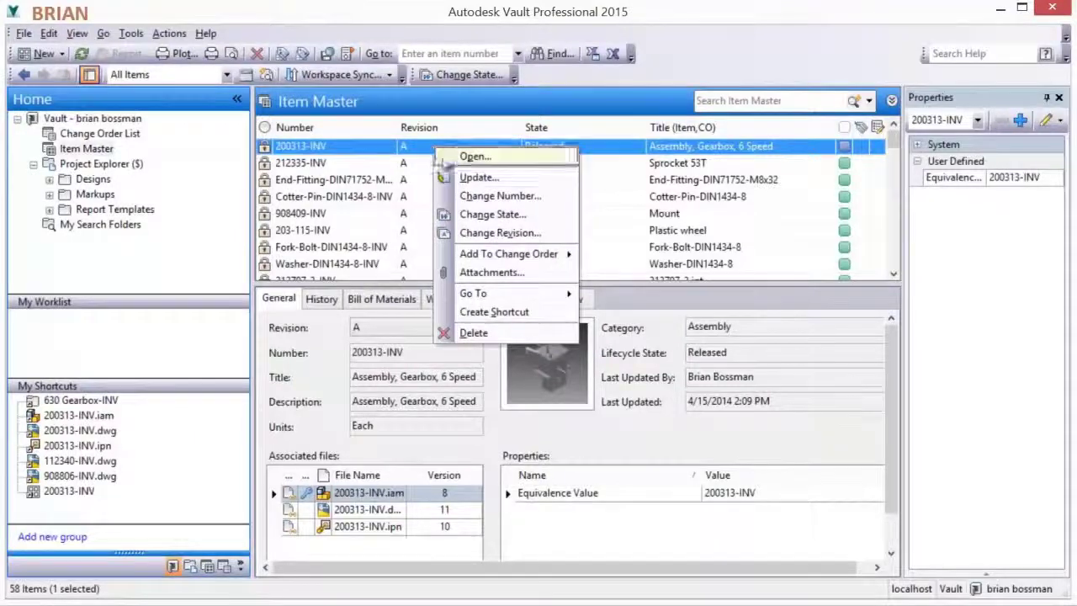
pyautogui.moveTo(522, 253)
pyautogui.click(625, 255)
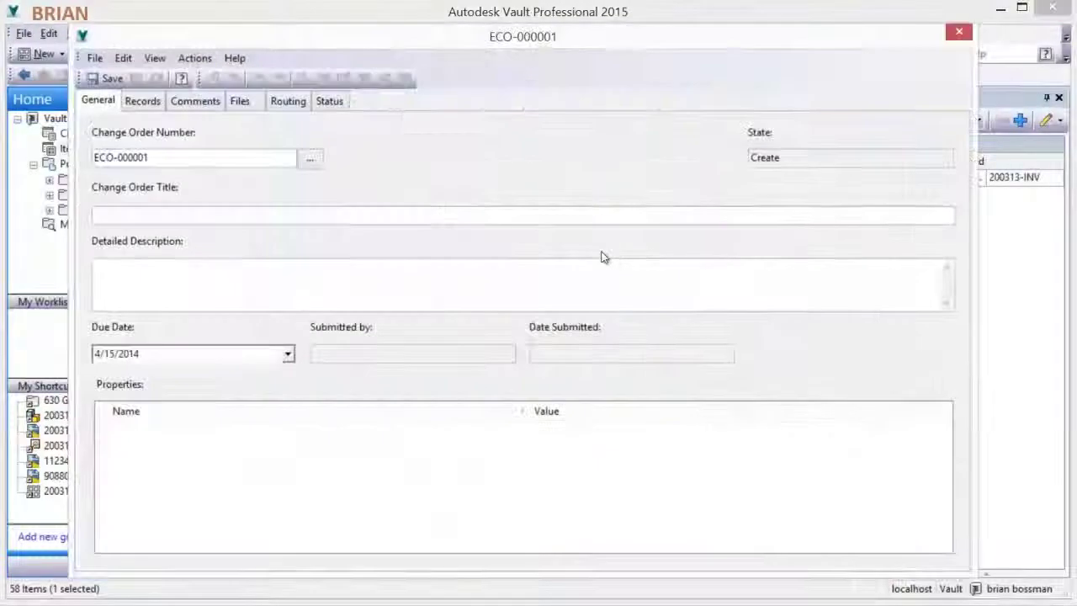
# - Title the change order 'Adjust design for durability', add a description, and keep due date 4/15/2014
pyautogui.click(207, 217)
pyautogui.write('Adjust design for durability')
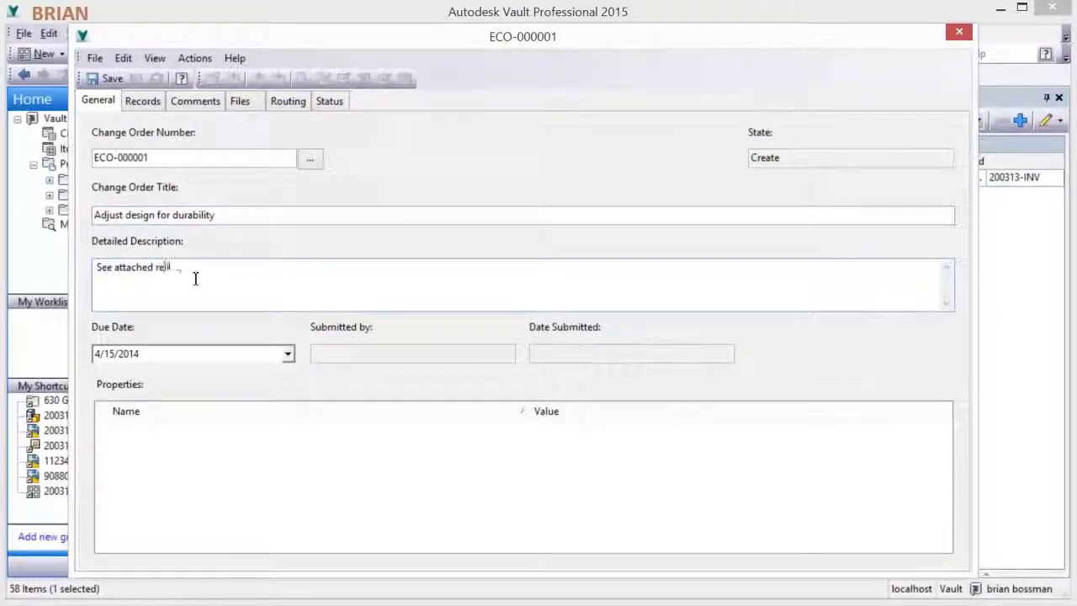
pyautogui.write('eview for valid feedback and execute')
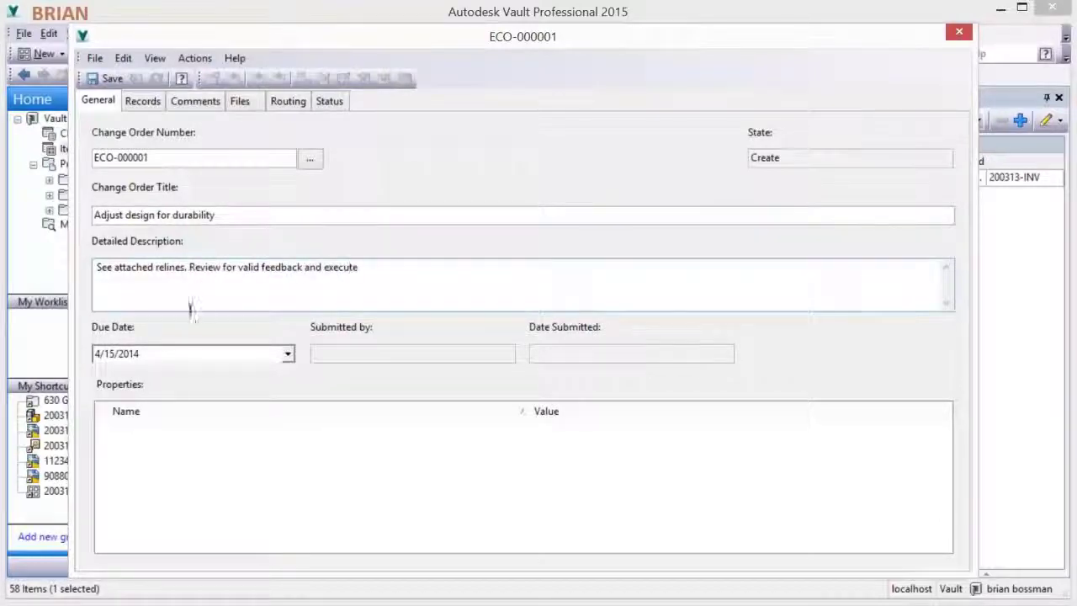
pyautogui.click(287, 353)
pyautogui.click(182, 473)
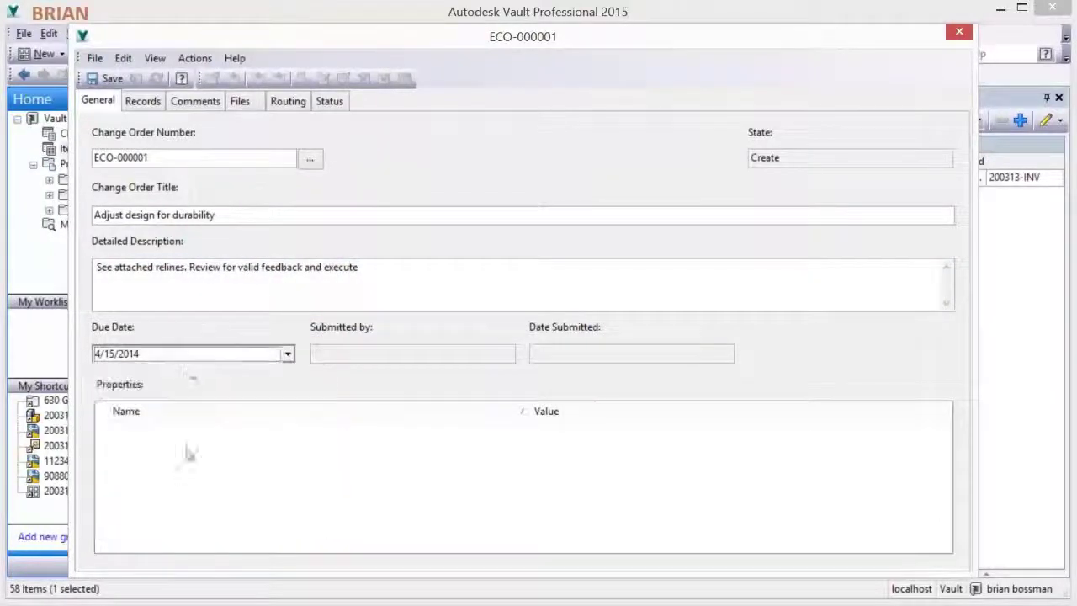
# - Review the change order's records, comments and files, previewing 200313-INV.dwg
pyautogui.click(142, 101)
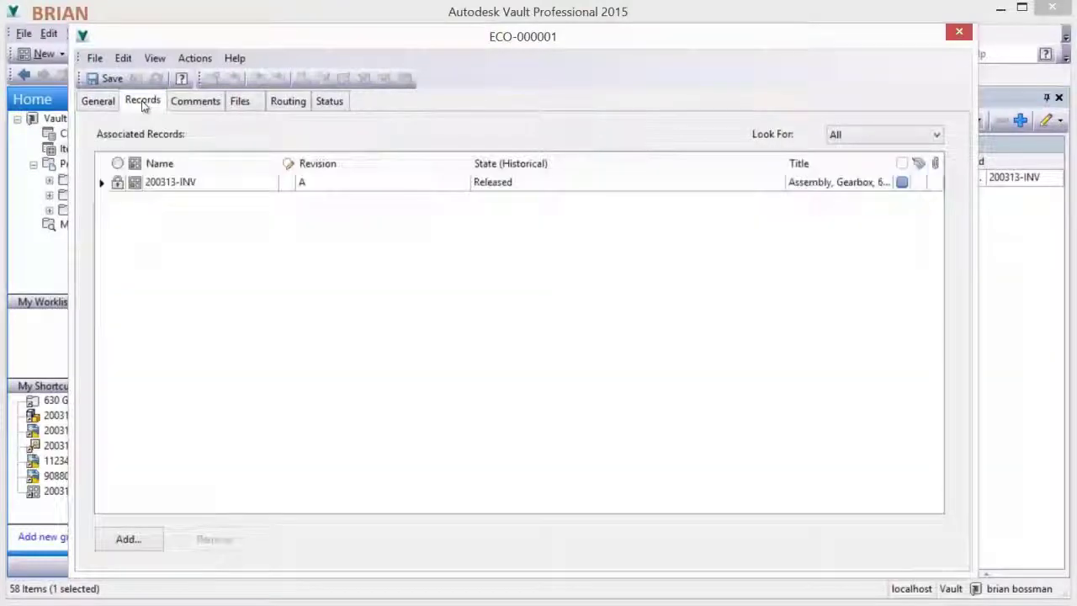
pyautogui.click(195, 101)
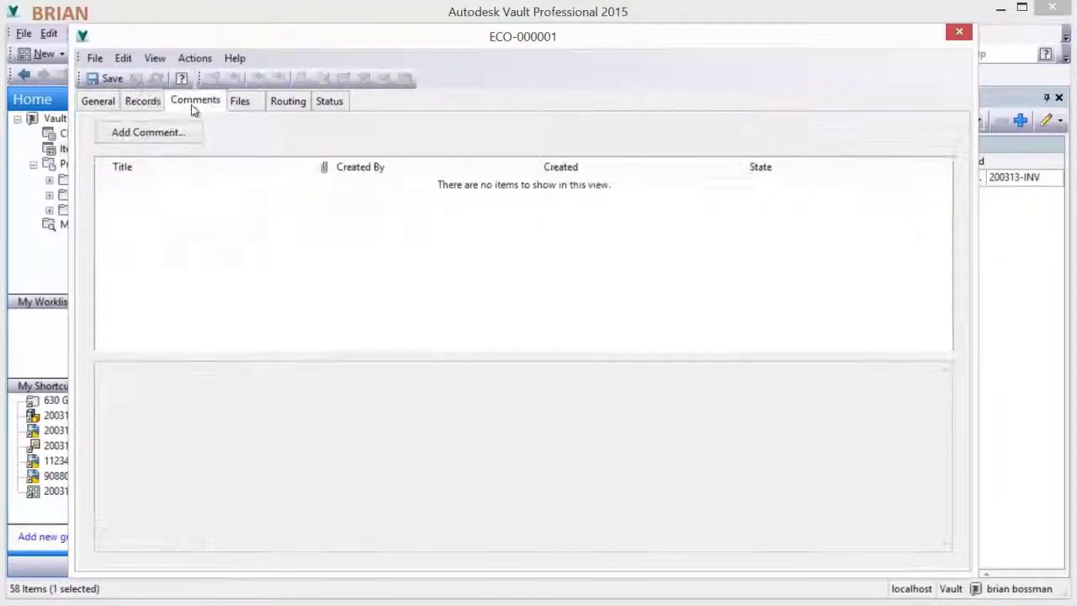
pyautogui.click(240, 100)
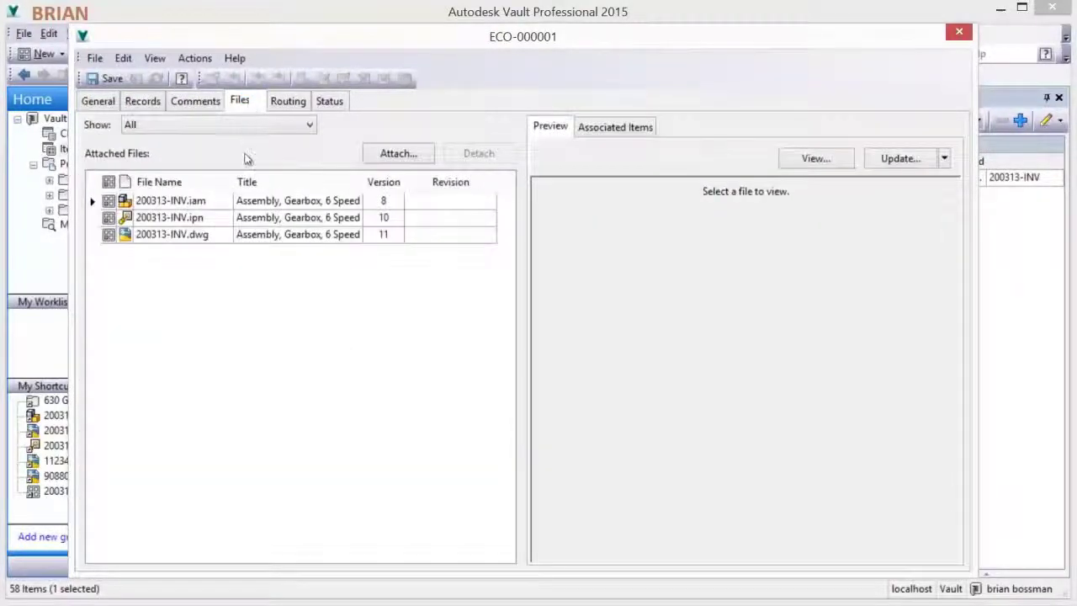
pyautogui.moveTo(232, 183); pyautogui.dragTo(214, 183)
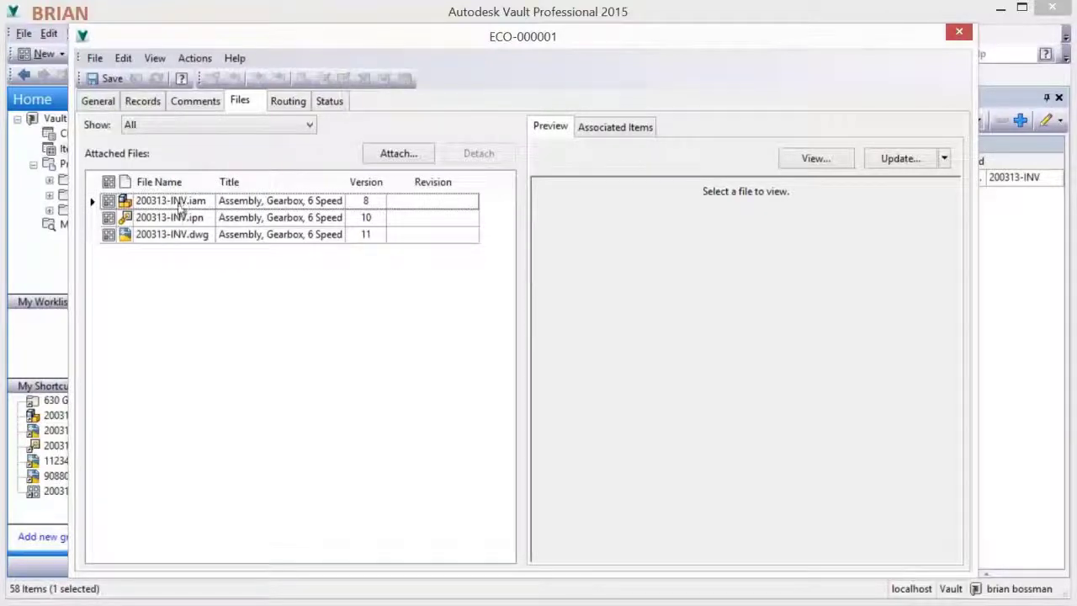
pyautogui.click(173, 235)
# - Attach the markup DWF from the Markups folder and preview it fitted to the window
pyautogui.click(402, 156)
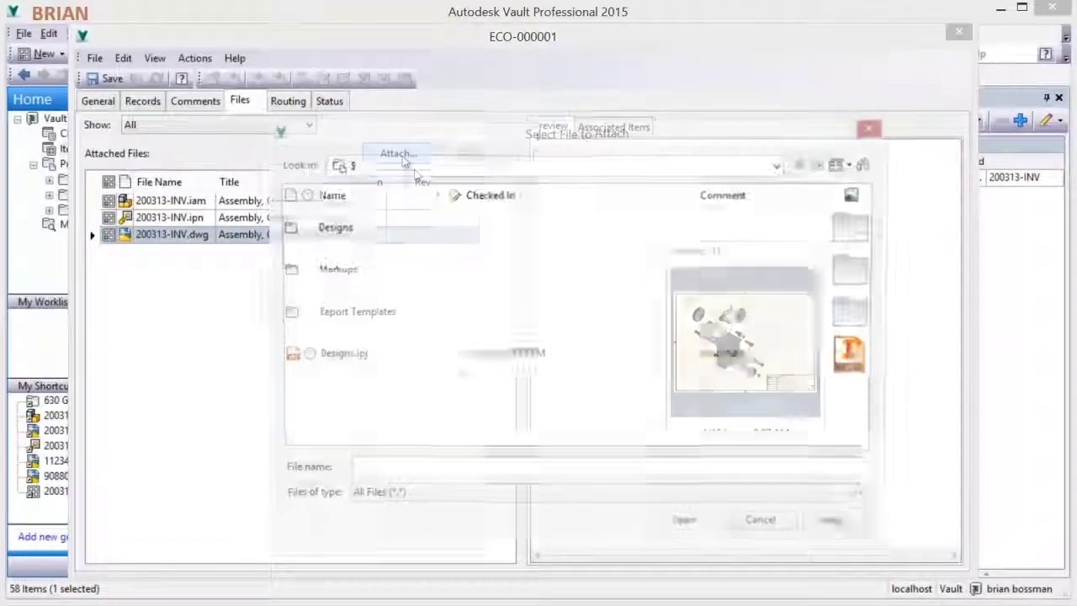
pyautogui.click(328, 271)
pyautogui.doubleClick(328, 271)
pyautogui.doubleClick(353, 236)
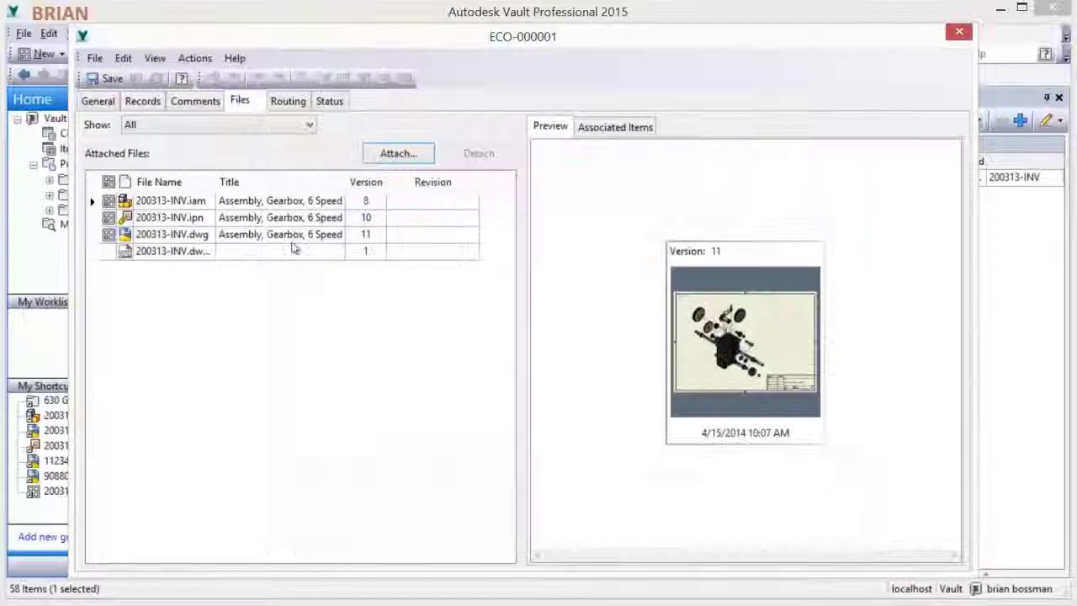
pyautogui.click(294, 248)
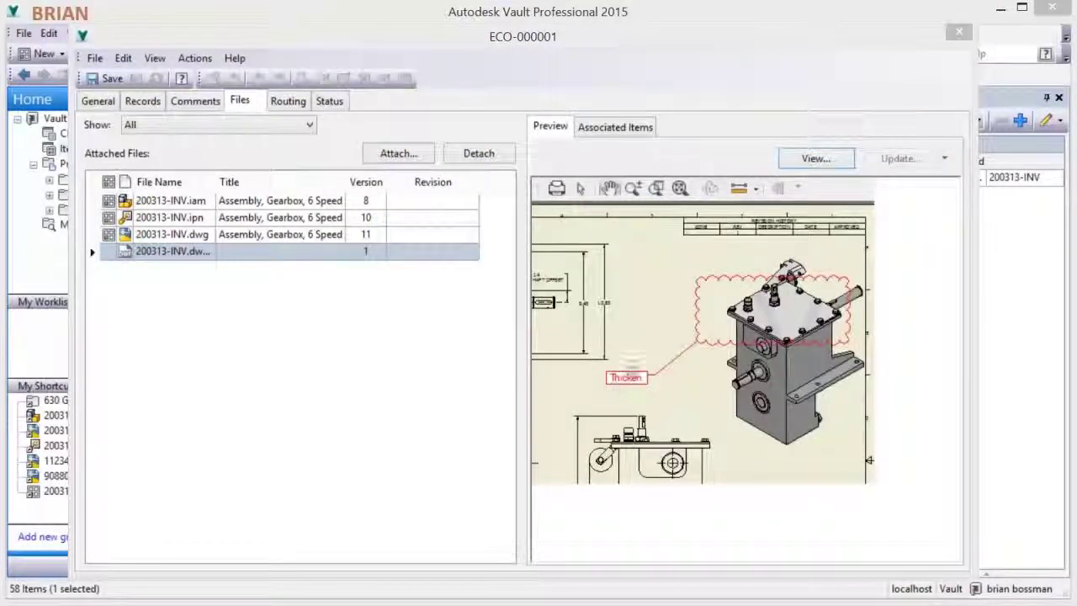
pyautogui.click(680, 188)
# - Set the change order's routing to Production Revision and submit it
pyautogui.click(287, 104)
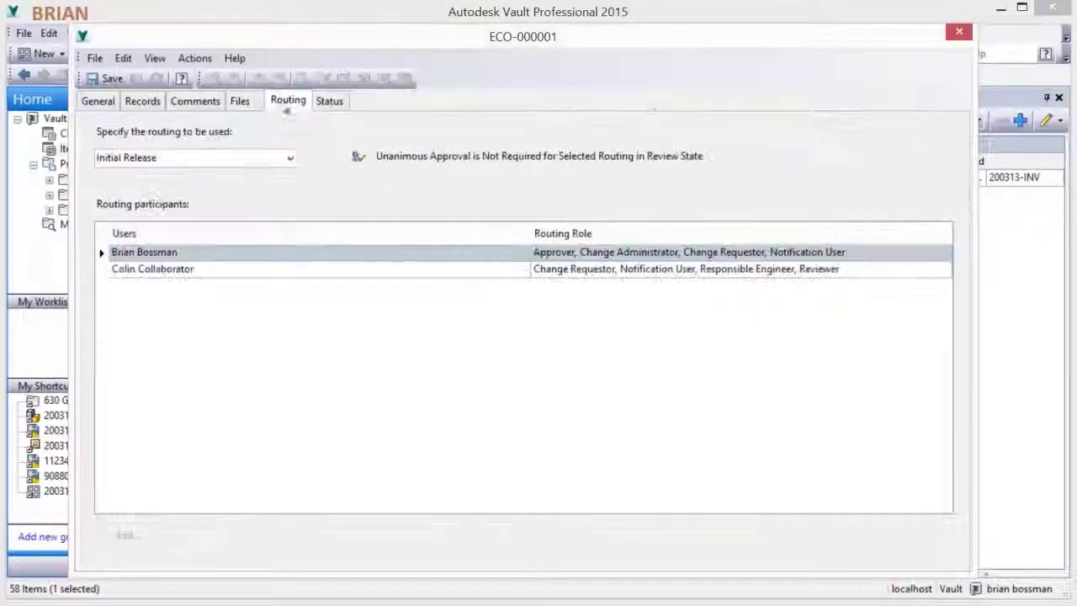
pyautogui.click(291, 158)
pyautogui.click(256, 198)
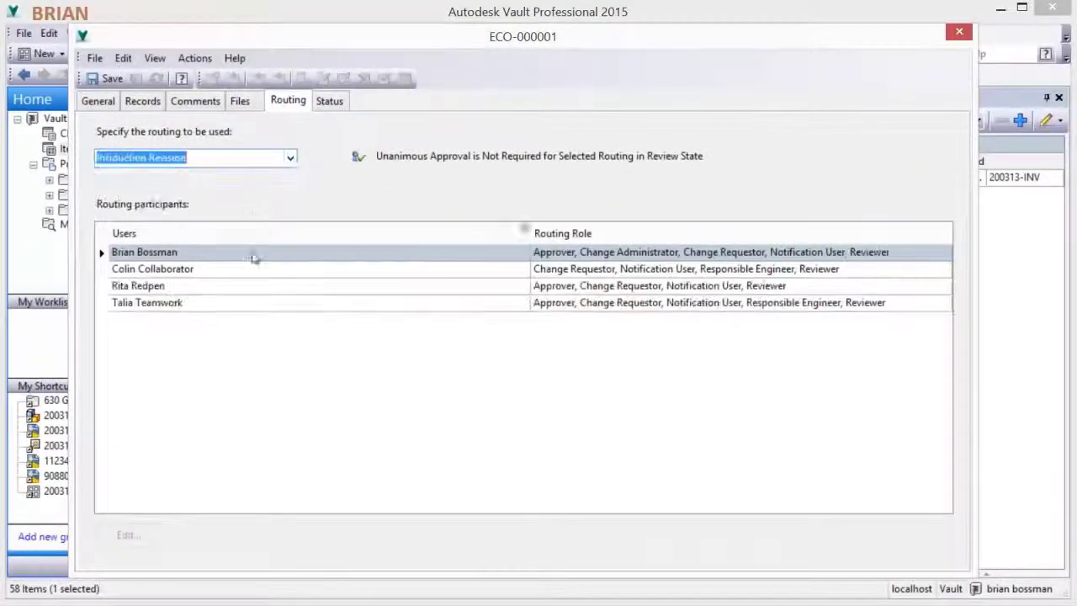
pyautogui.click(328, 105)
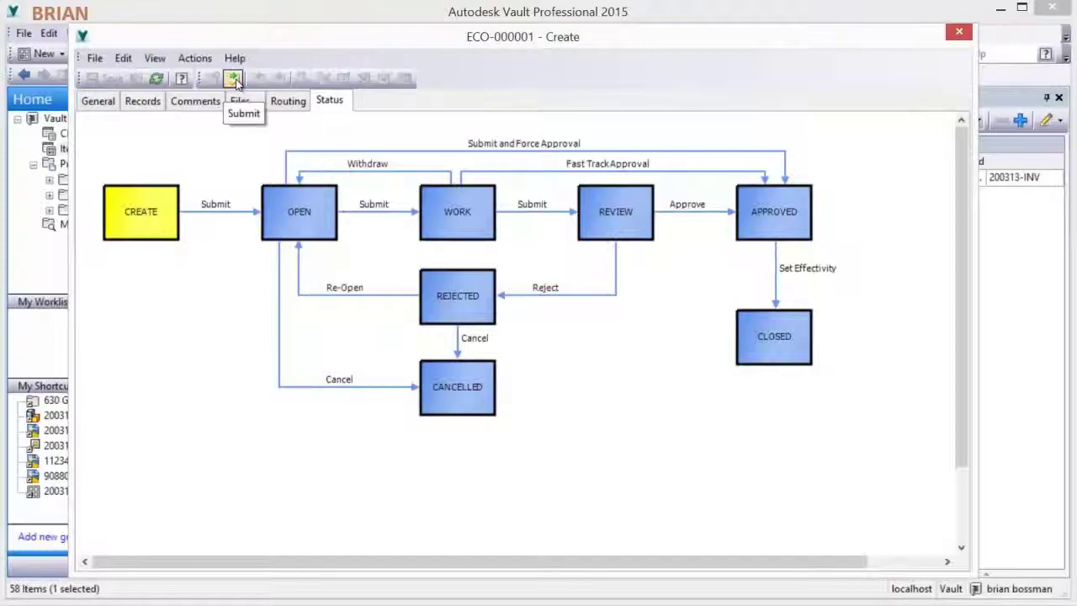
pyautogui.click(234, 78)
pyautogui.click(356, 441)
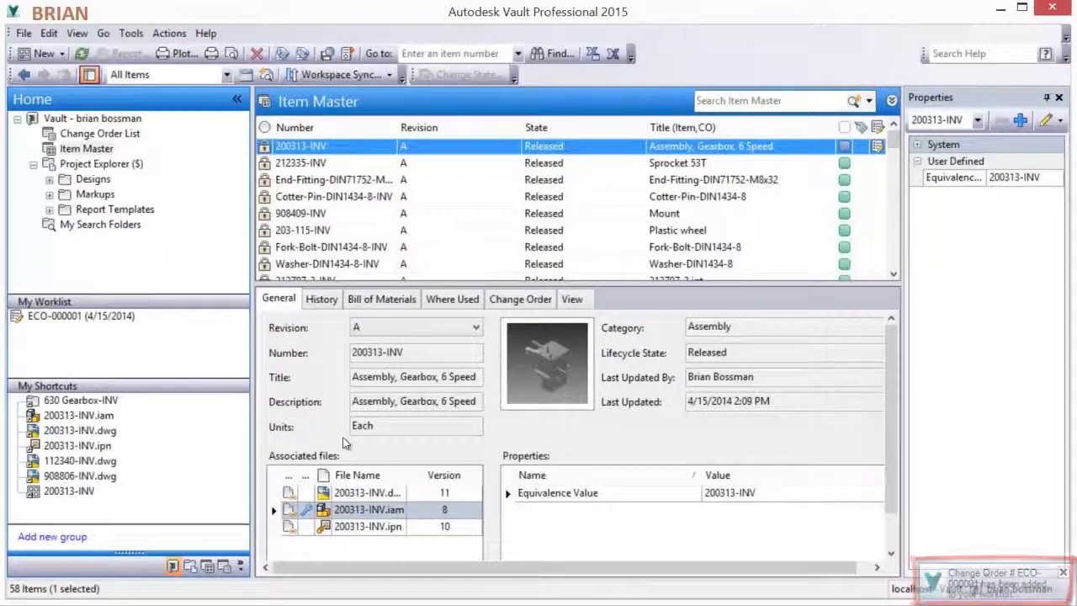
# - Respond to ECO-000001 with Submit and a review comment, moving it to Work
pyautogui.click(64, 318)
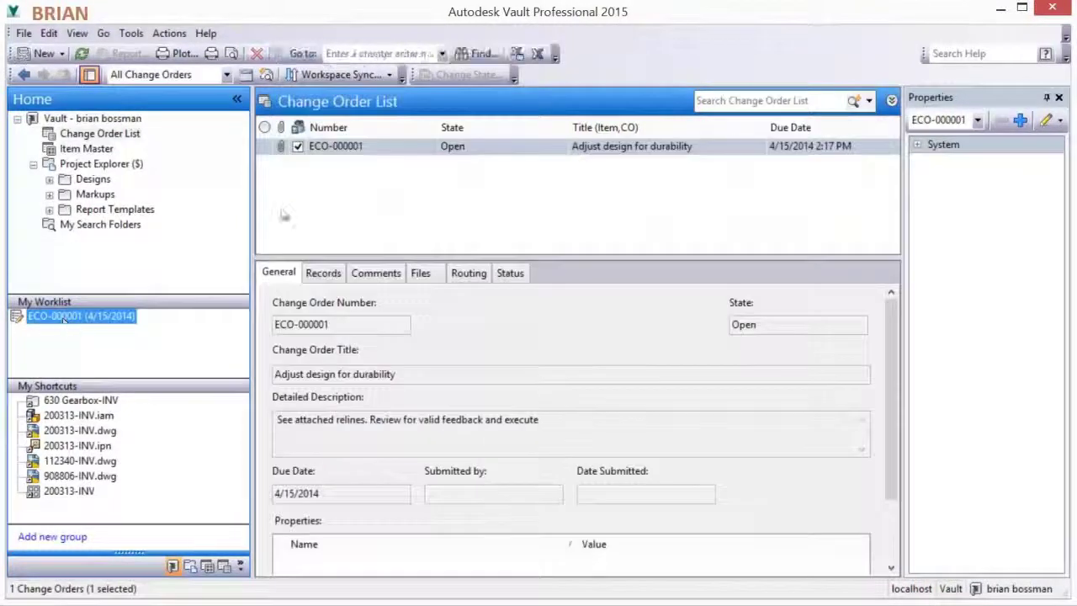
pyautogui.click(341, 150)
pyautogui.click(509, 270)
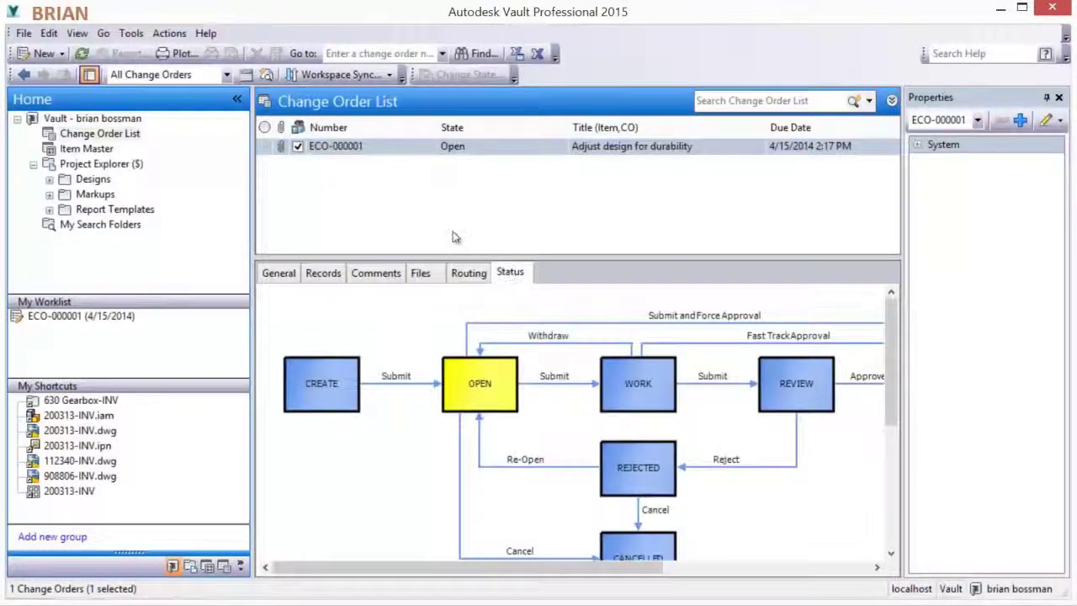
pyautogui.rightClick(345, 146)
pyautogui.moveTo(437, 174)
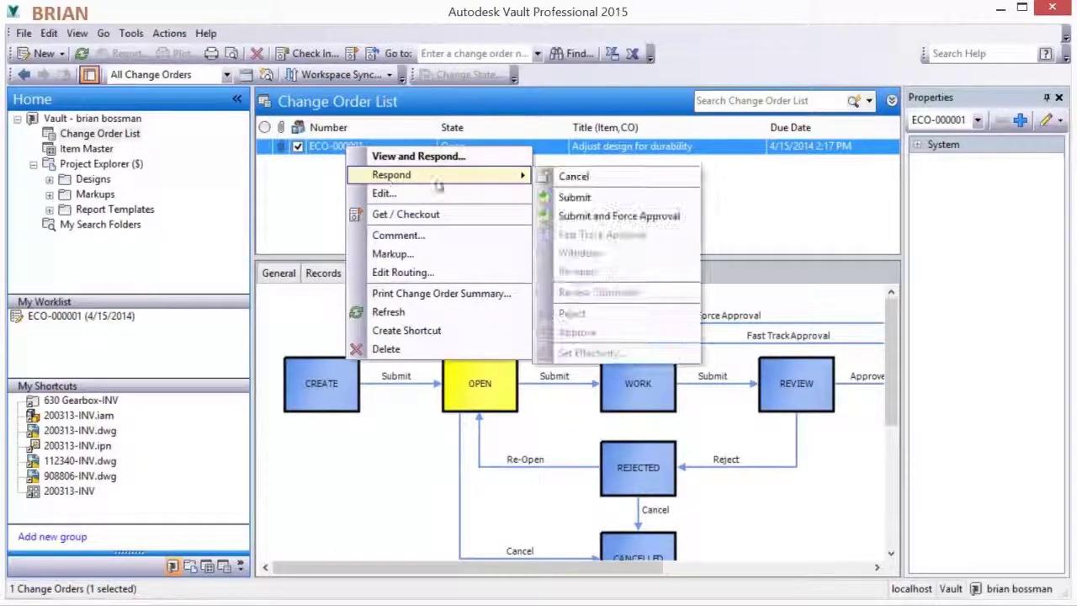
pyautogui.click(575, 197)
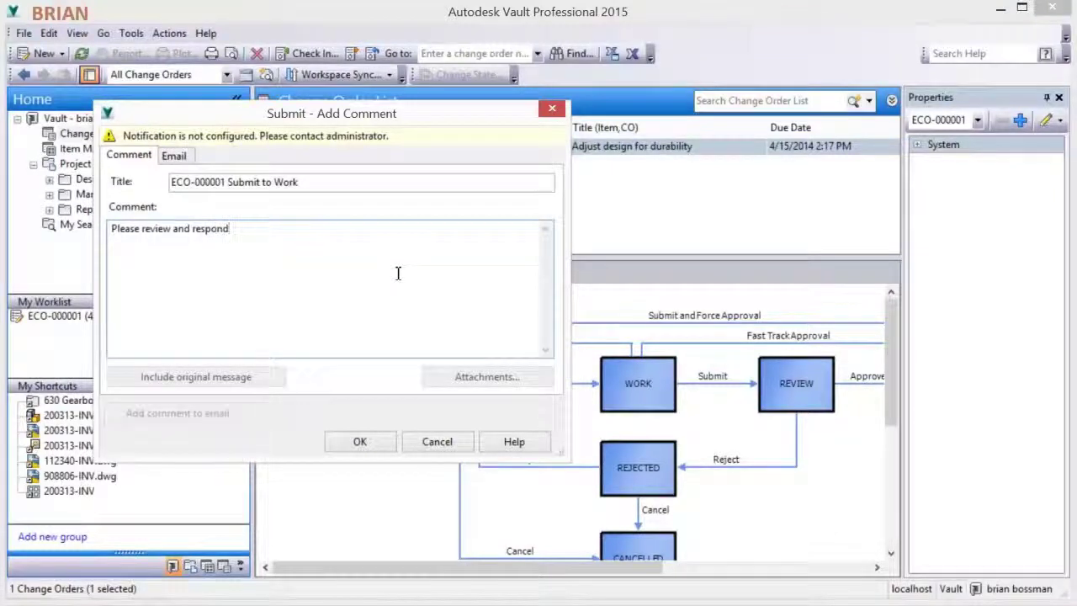
pyautogui.click(360, 441)
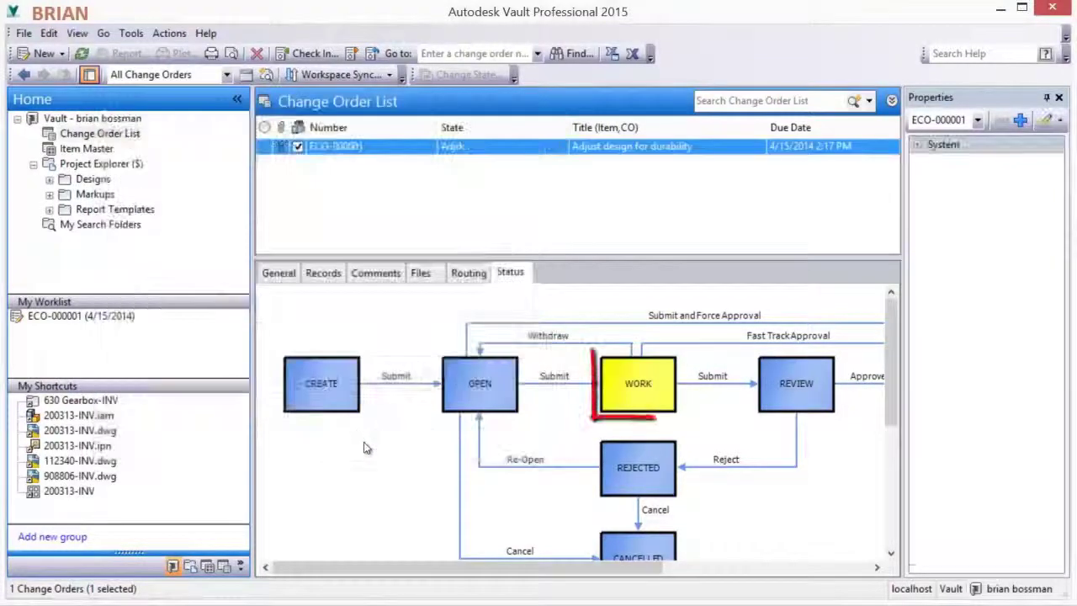
pyautogui.click(461, 274)
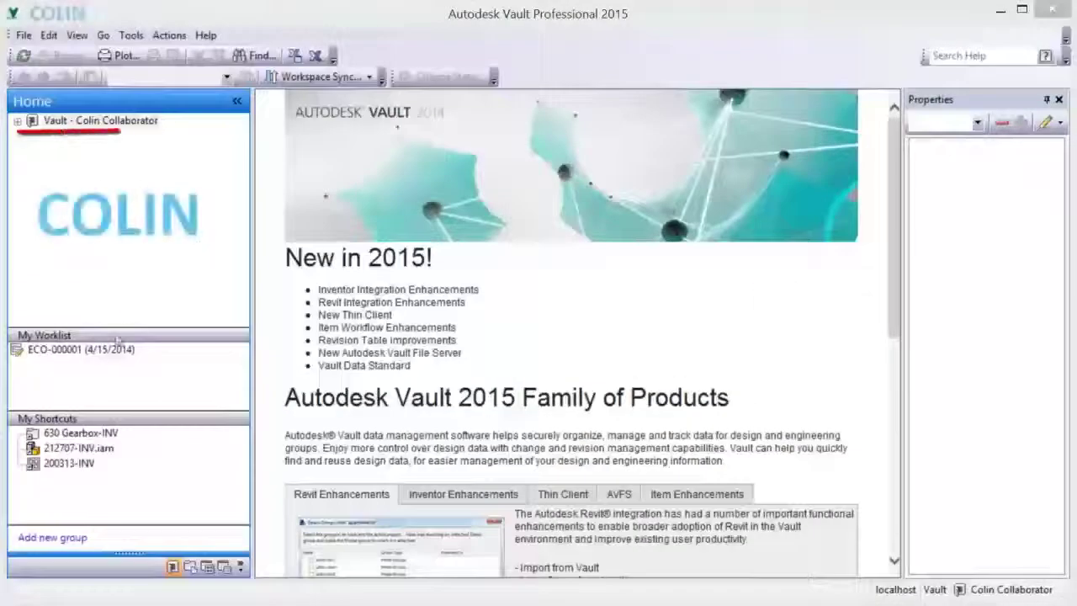
# - Open ECO-000001 from My Worklist and browse its Records, Comments, Files, Routing and Status tabs
pyautogui.click(74, 351)
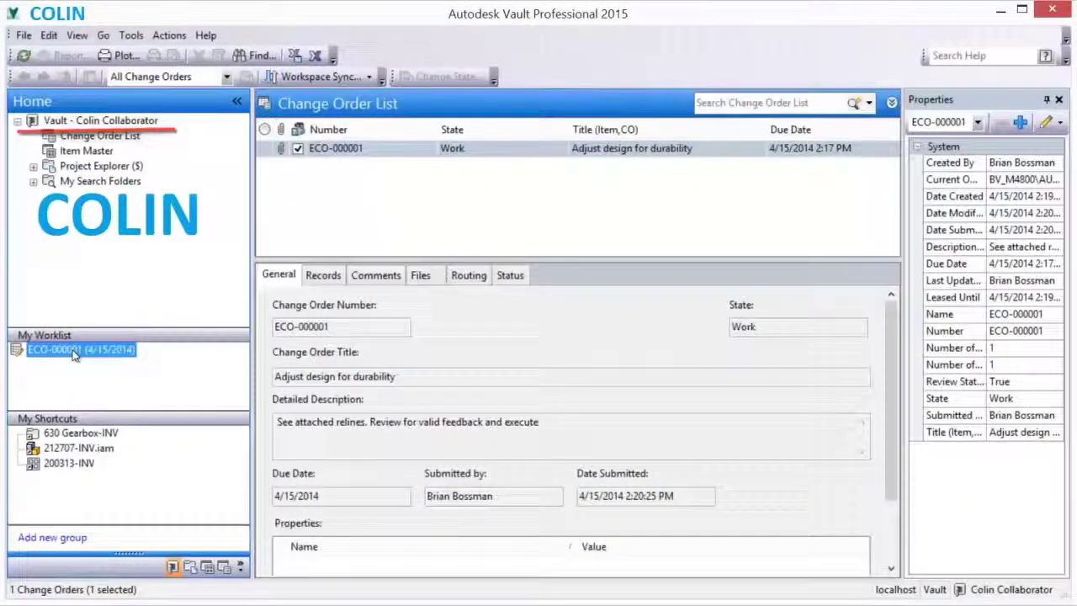
pyautogui.doubleClick(370, 150)
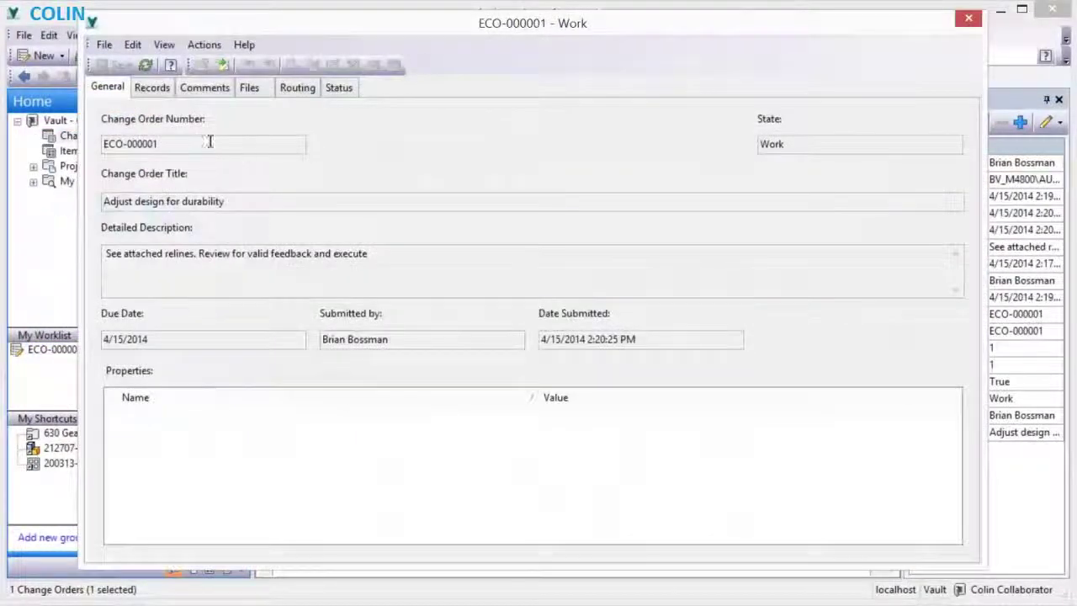
pyautogui.click(163, 91)
pyautogui.click(207, 87)
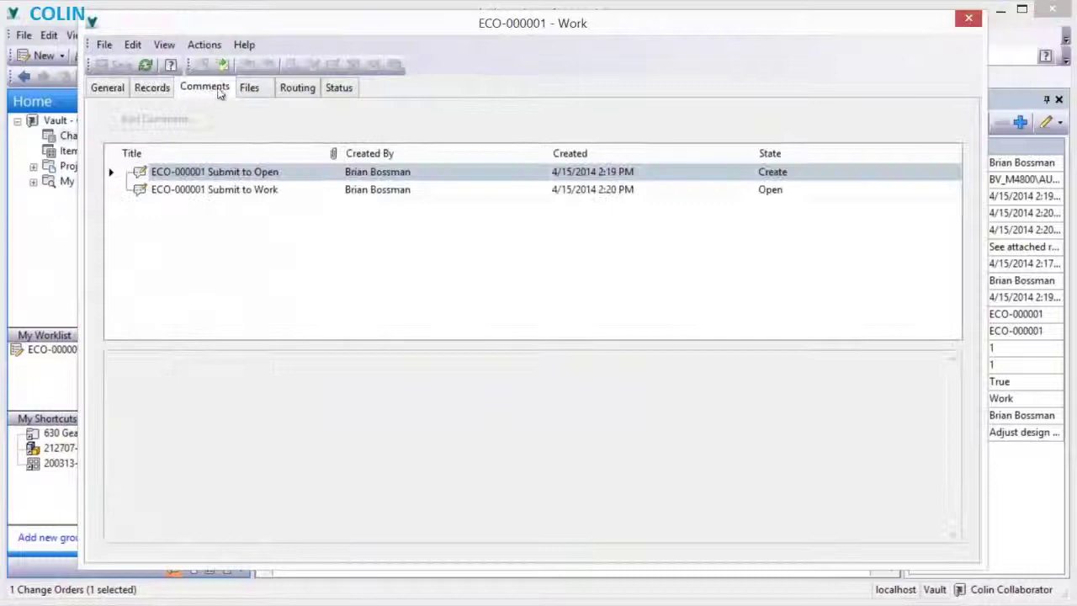
pyautogui.click(251, 89)
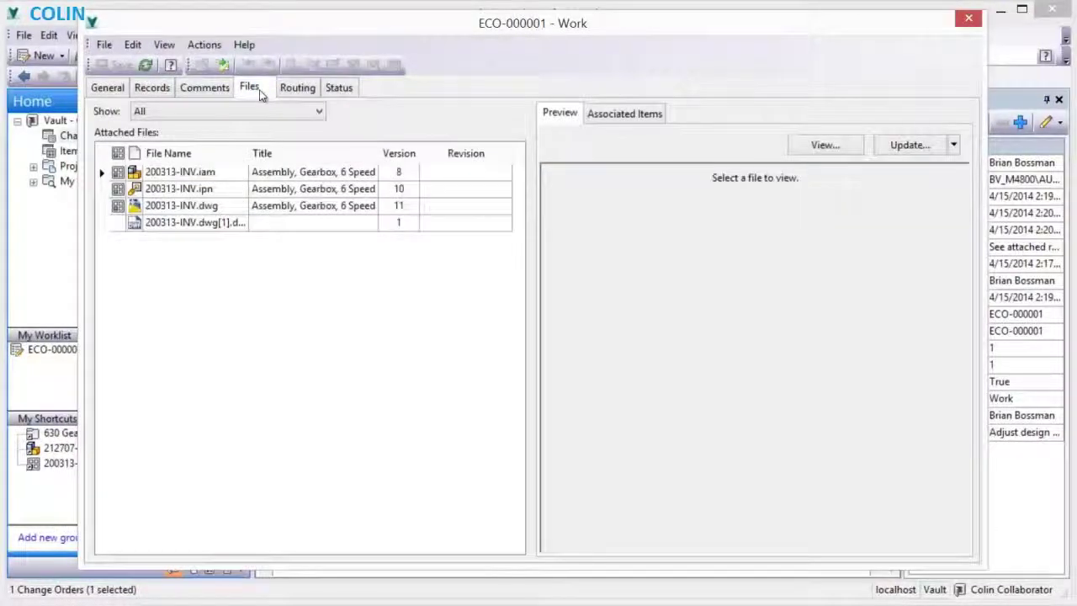
pyautogui.click(297, 89)
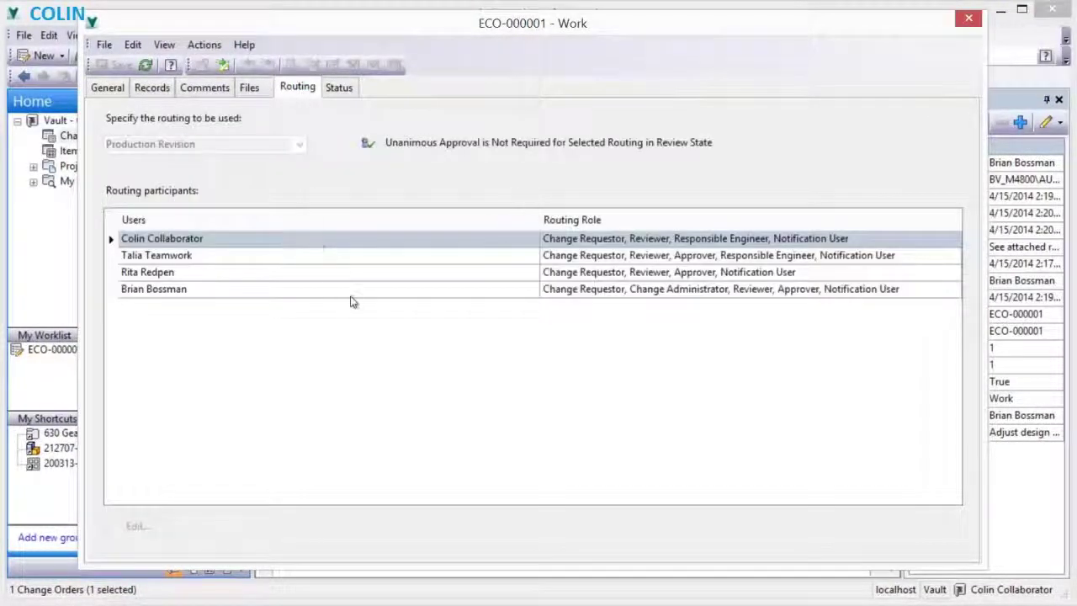
pyautogui.click(339, 89)
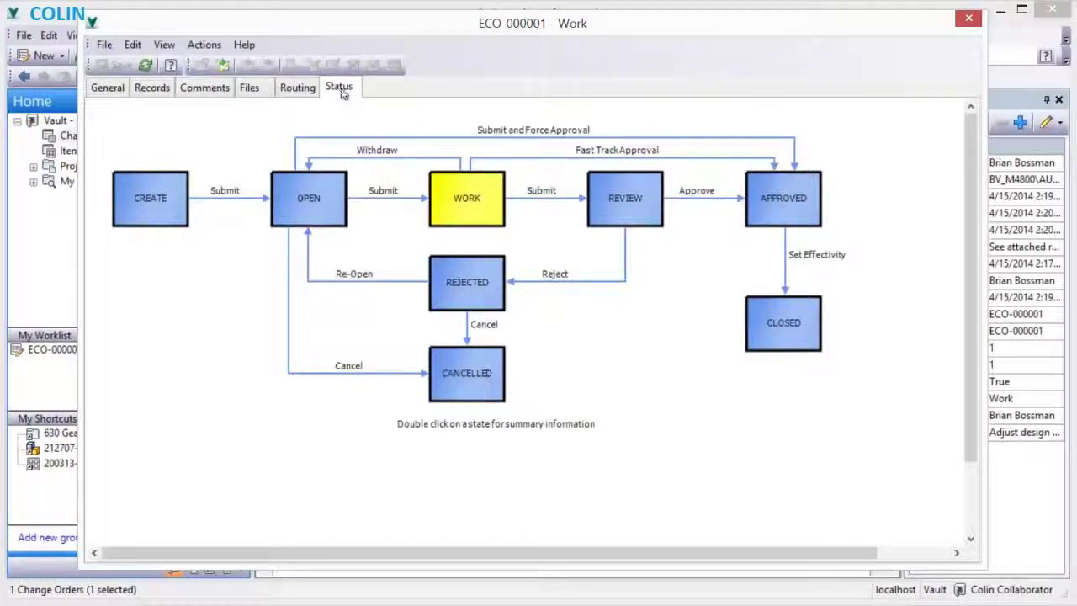
pyautogui.click(968, 17)
pyautogui.rightClick(364, 148)
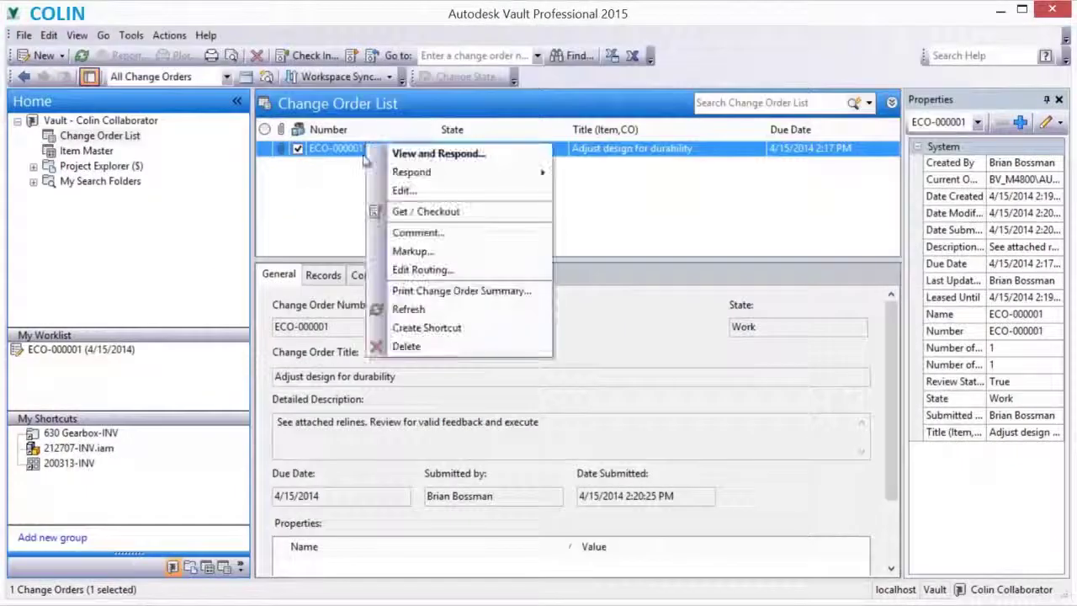
# - Add related items 908806-INV and 112340-INV to ECO-000001's records
pyautogui.click(399, 192)
pyautogui.click(151, 87)
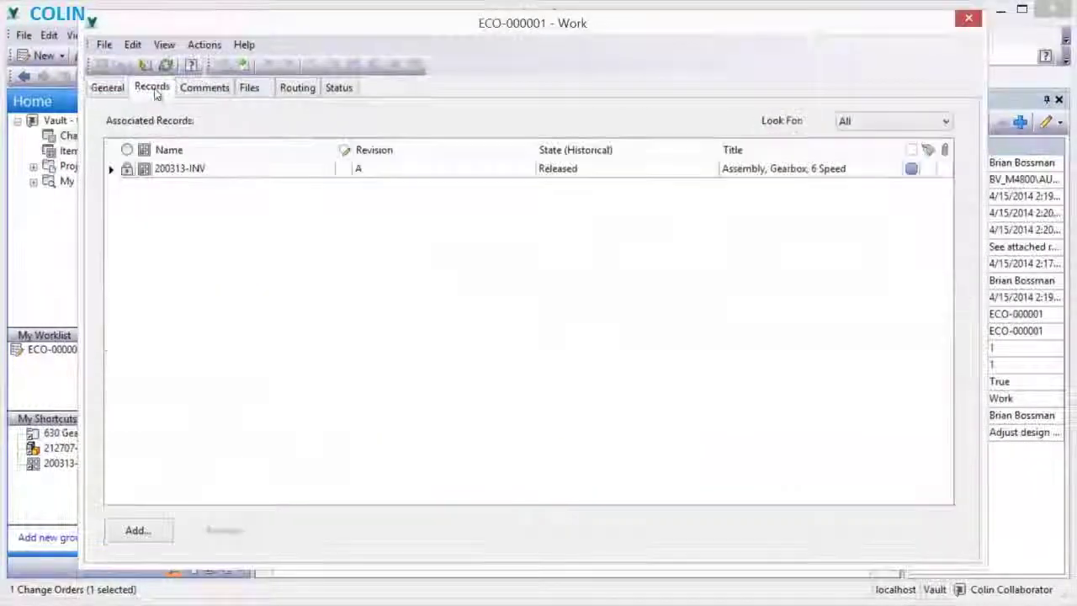
pyautogui.rightClick(197, 171)
pyautogui.click(244, 202)
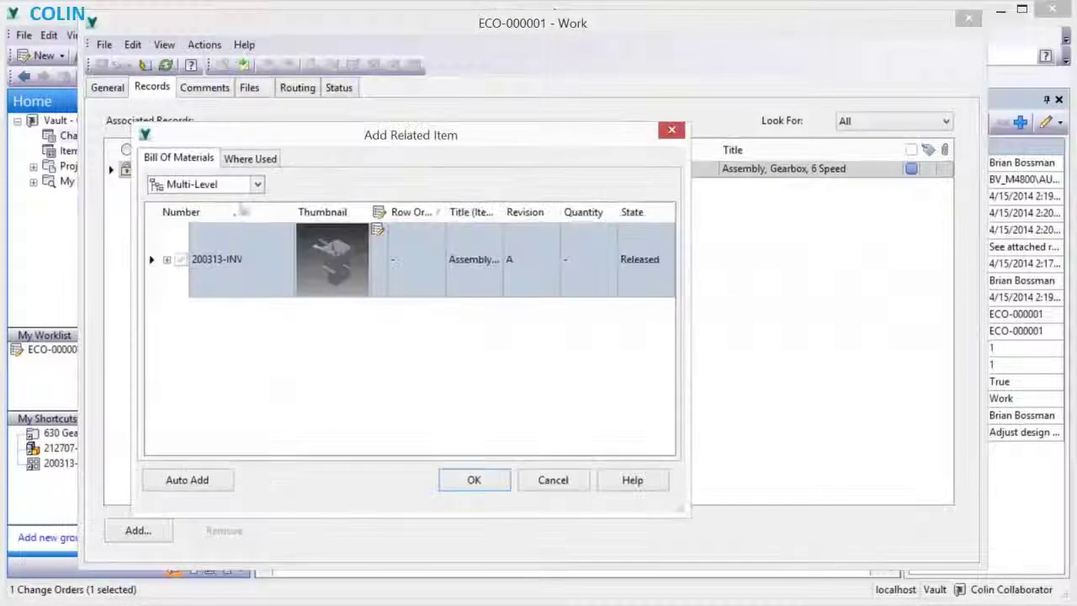
pyautogui.click(167, 261)
pyautogui.click(195, 335)
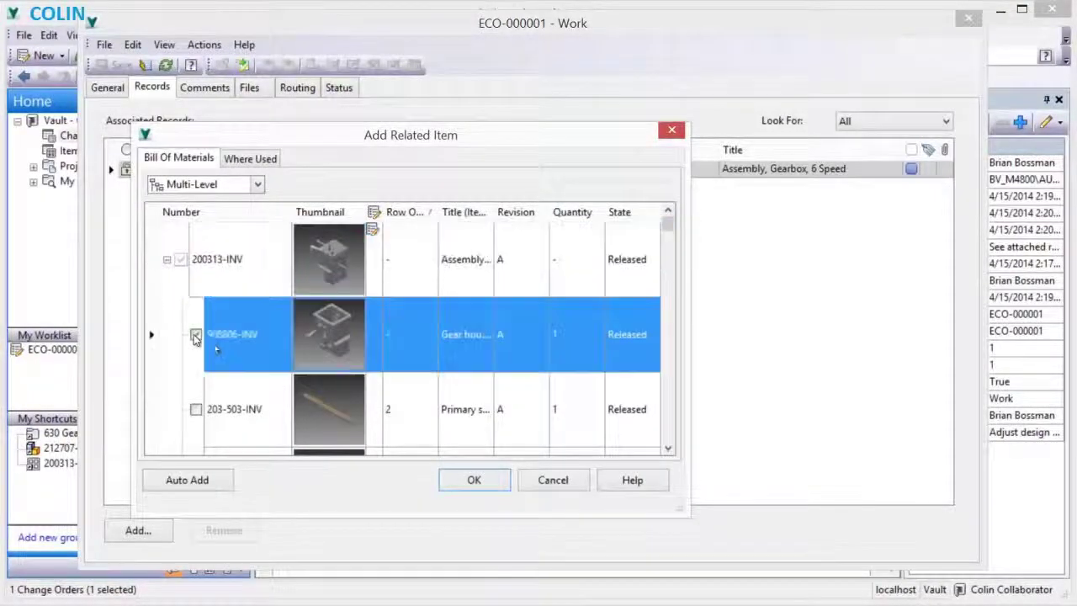
pyautogui.moveTo(668, 229); pyautogui.dragTo(668, 279)
pyautogui.click(195, 334)
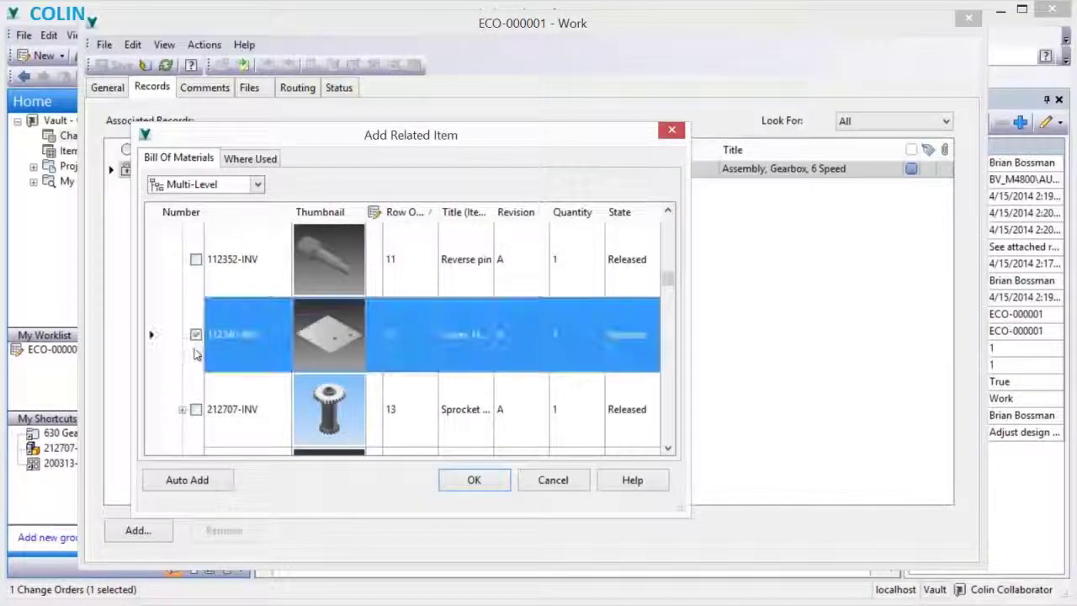
pyautogui.click(473, 480)
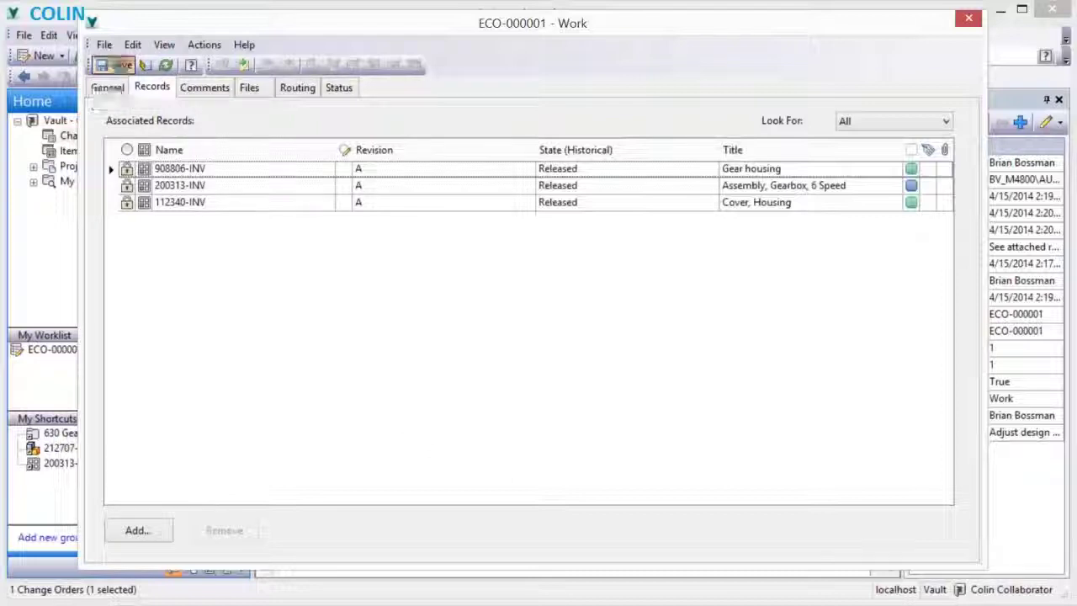
# - Change all three records to Work In Progress at revision B
pyautogui.click(179, 171)
pyautogui.keyDown('shift'); pyautogui.click(193, 204); pyautogui.keyUp('shift')
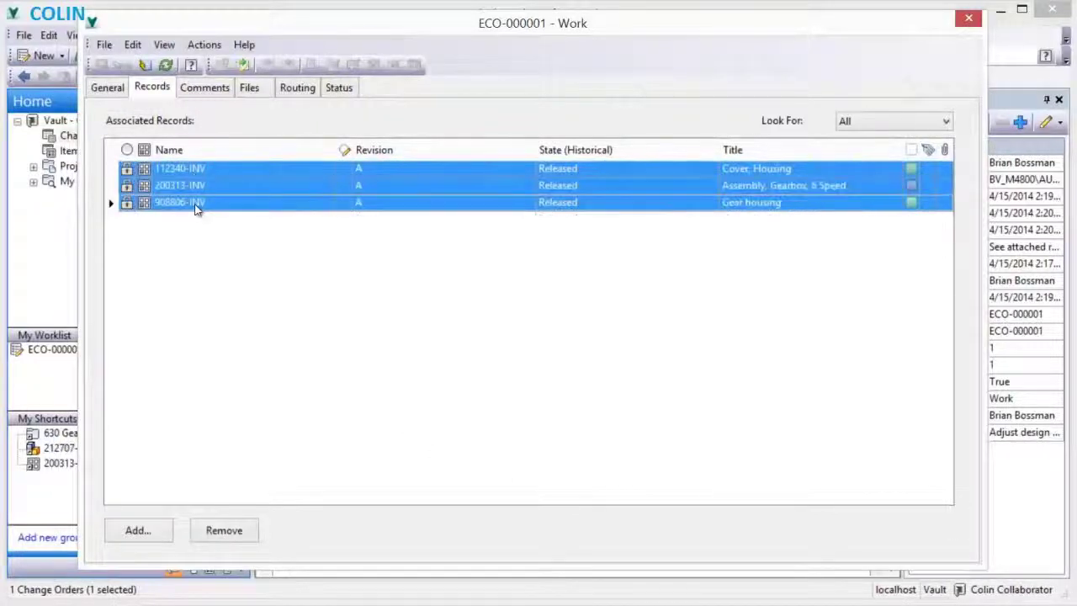
pyautogui.rightClick(196, 209)
pyautogui.click(228, 237)
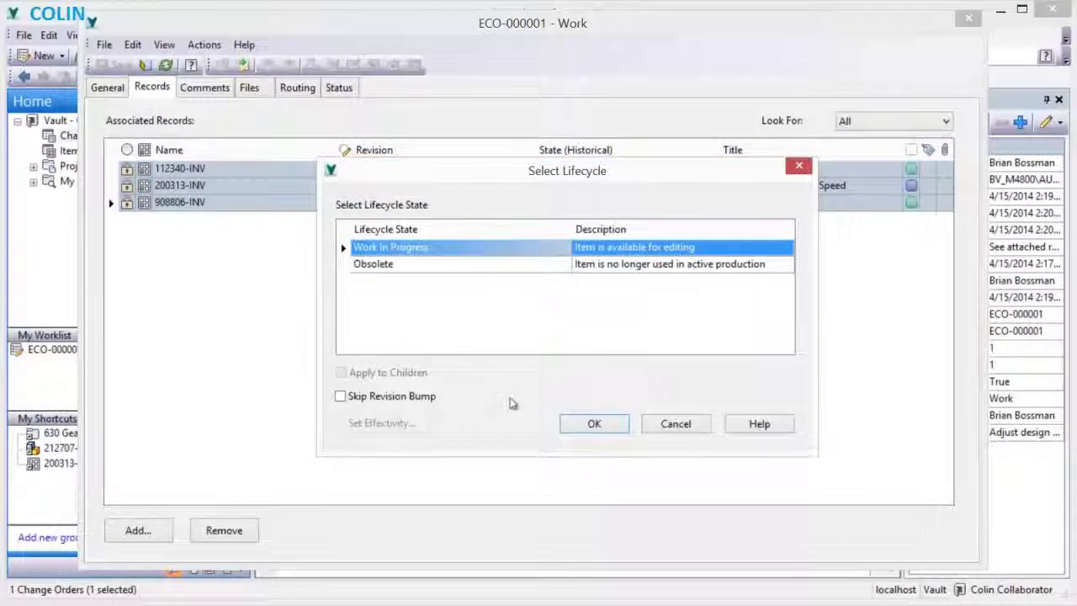
pyautogui.click(578, 424)
# - Open the 908806-INV.dwg drawing from ECO-000001's attached files
pyautogui.click(233, 171)
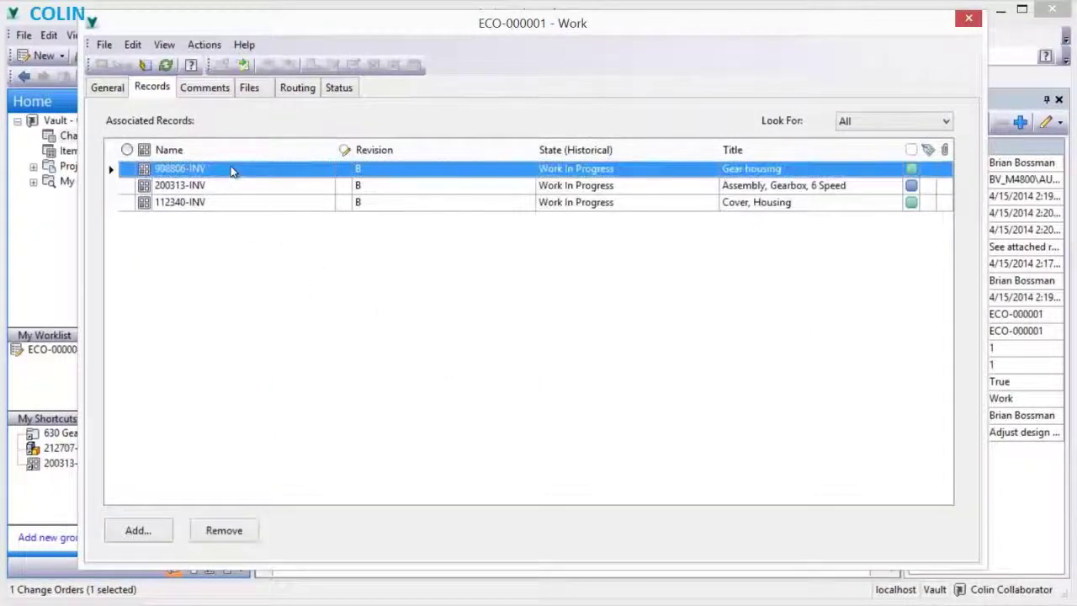
pyautogui.click(251, 87)
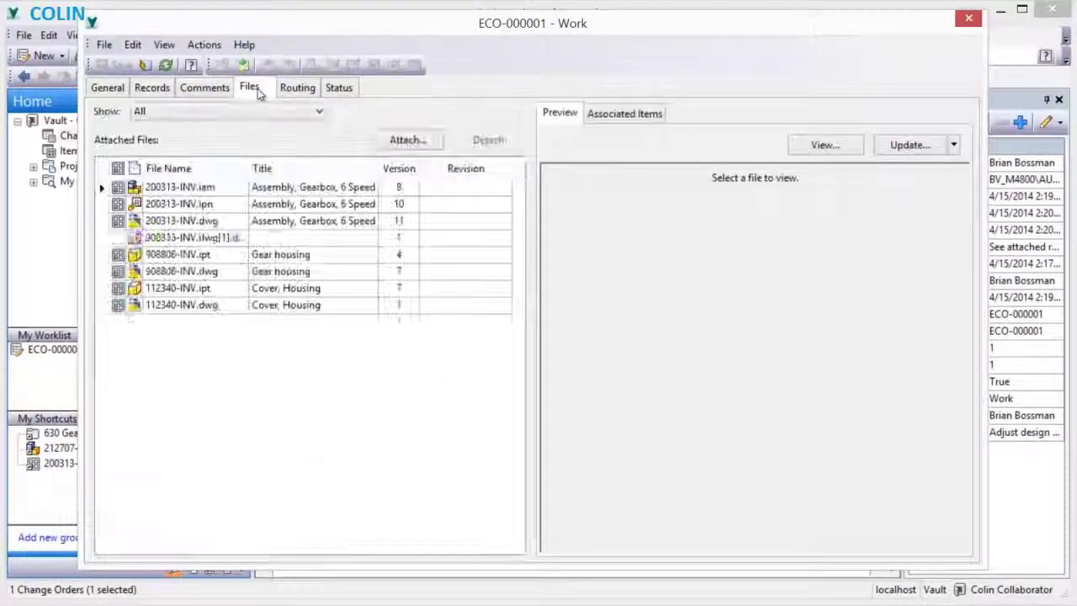
pyautogui.click(183, 255)
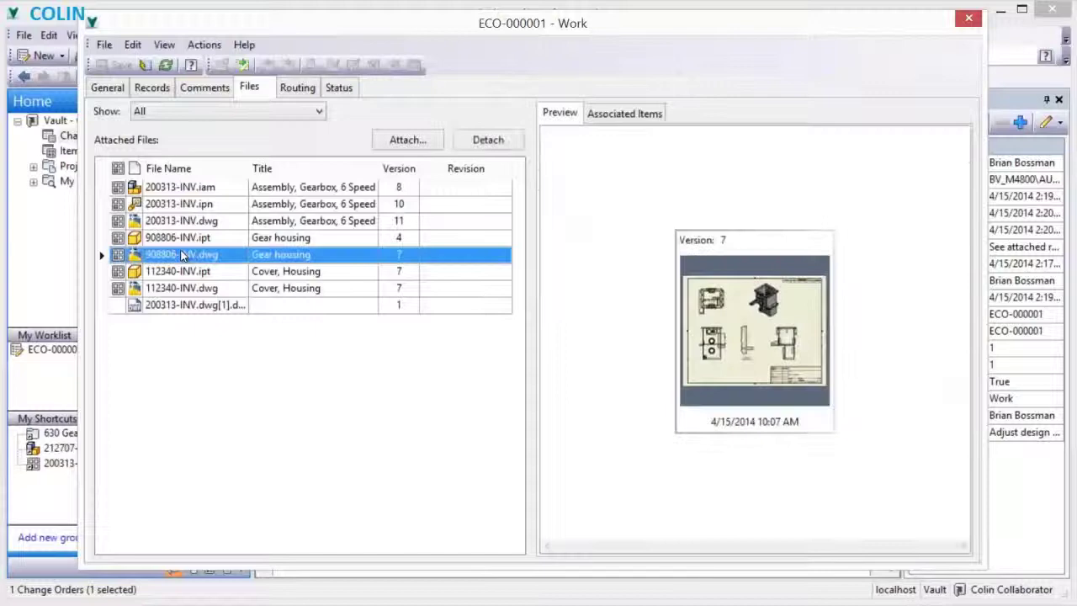
pyautogui.rightClick(182, 255)
pyautogui.click(223, 260)
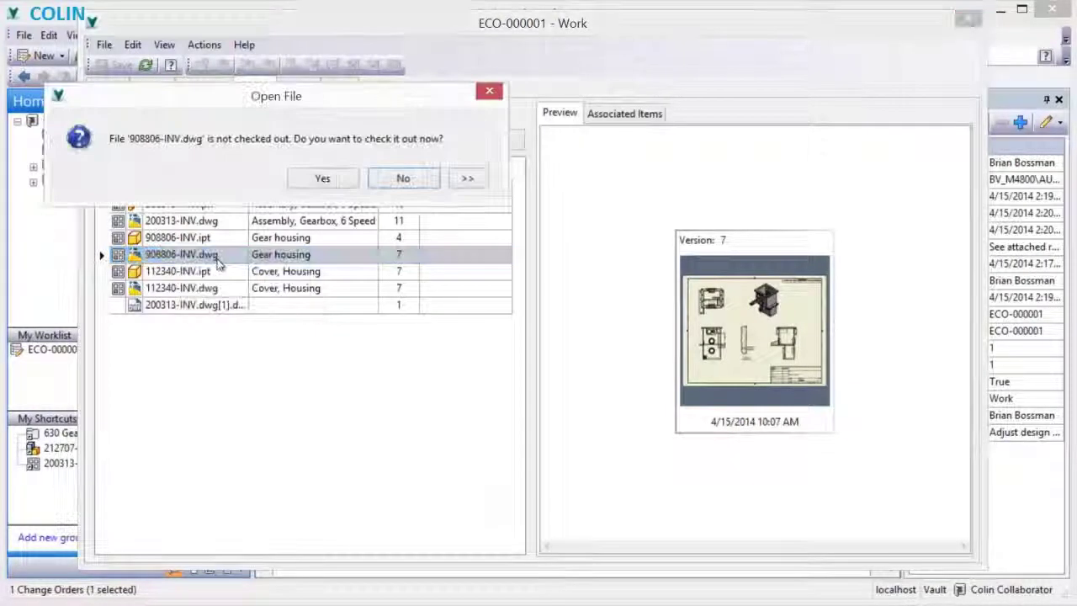
# - Check out the 908806-INV part and roll its End of Part down to show the rib features
pyautogui.click(322, 180)
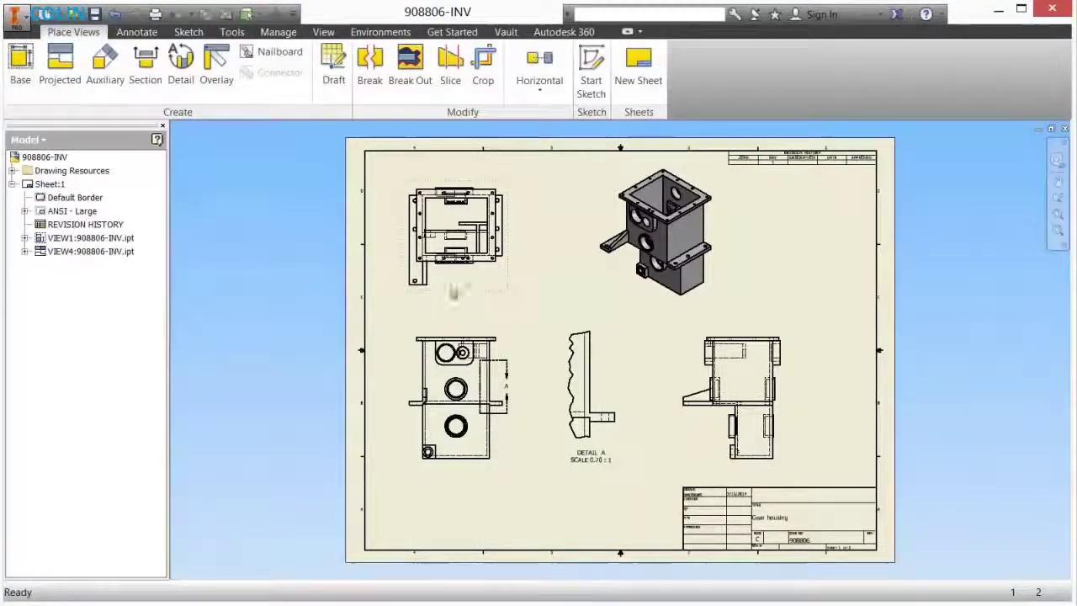
pyautogui.rightClick(454, 290)
pyautogui.click(421, 340)
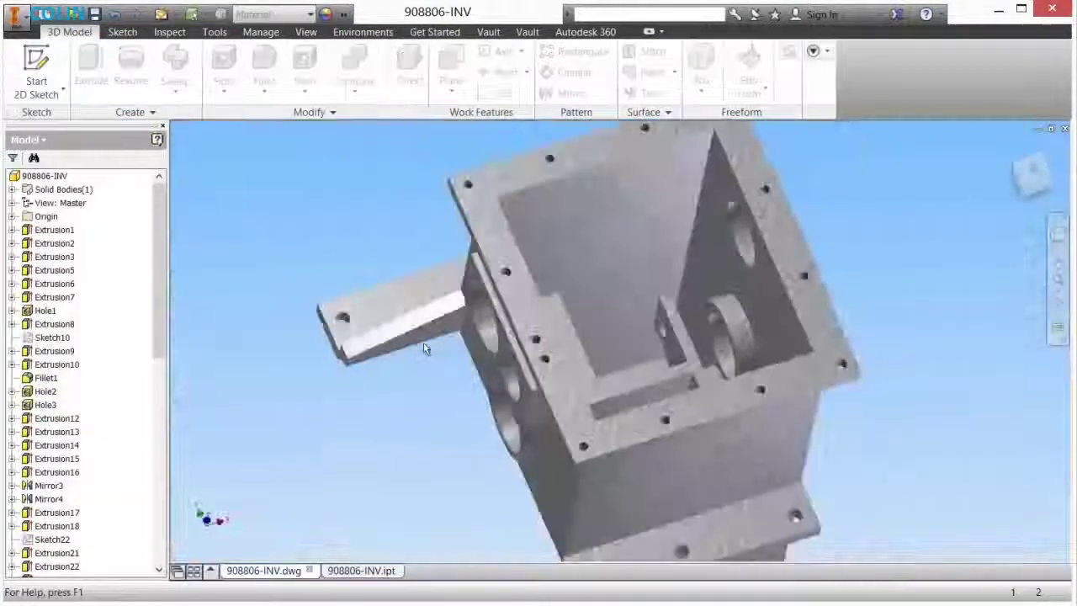
pyautogui.scroll(-10, 46, 517)
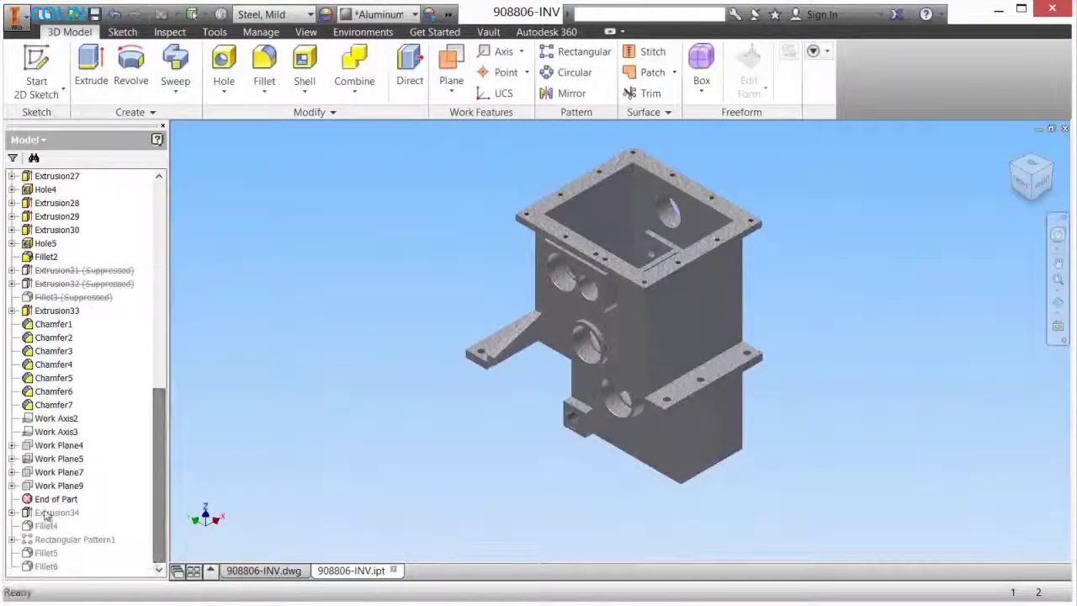
pyautogui.moveTo(51, 499); pyautogui.dragTo(49, 572)
pyautogui.click(265, 212)
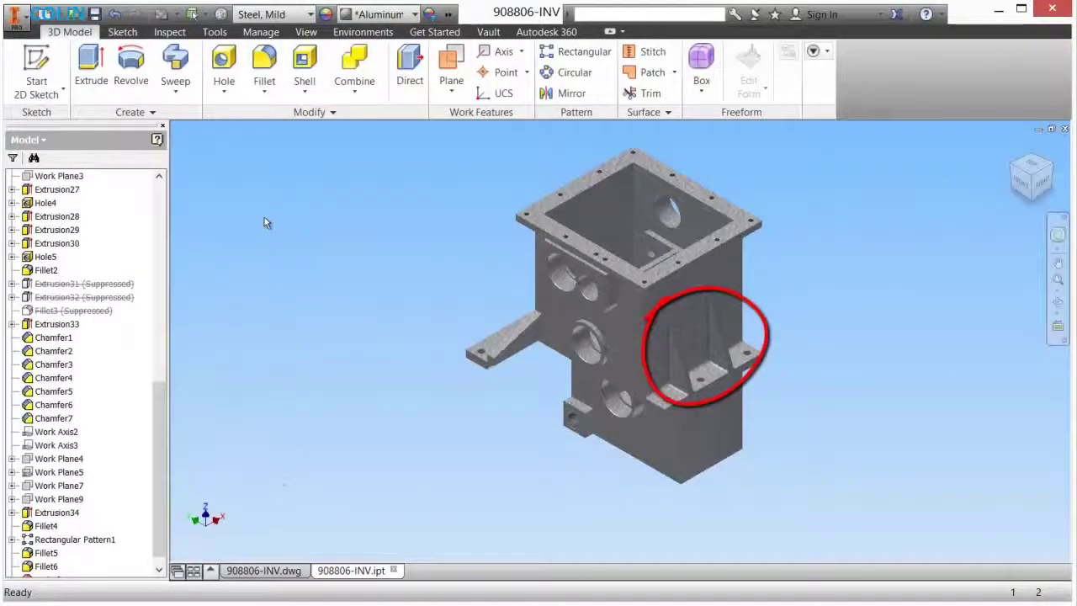
# - Save and check the 908806-INV drawing and its part back into the vault
pyautogui.click(260, 570)
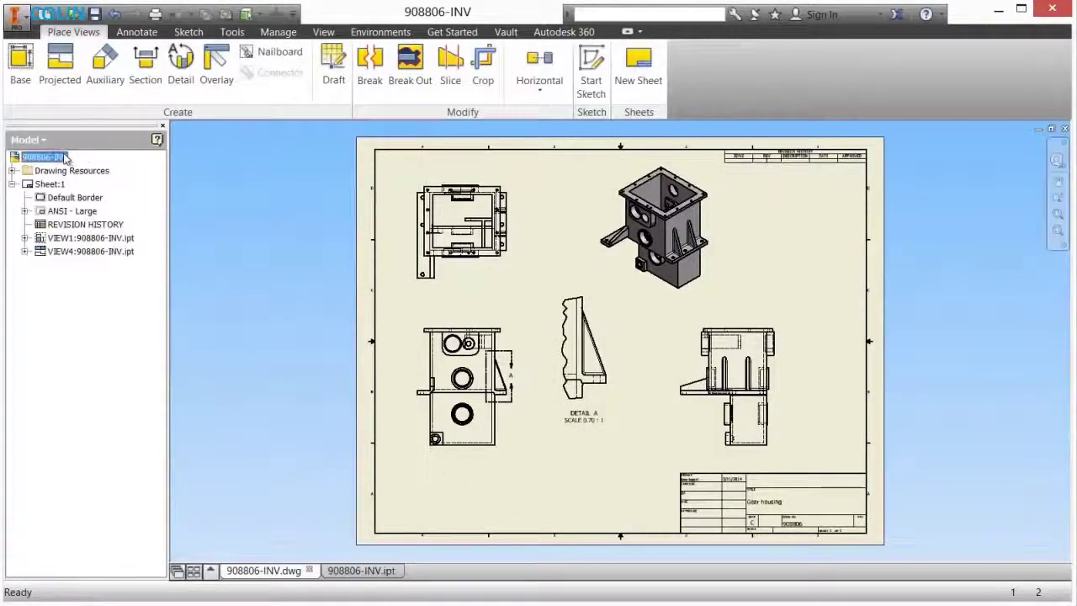
pyautogui.rightClick(65, 158)
pyautogui.moveTo(115, 176)
pyautogui.click(210, 202)
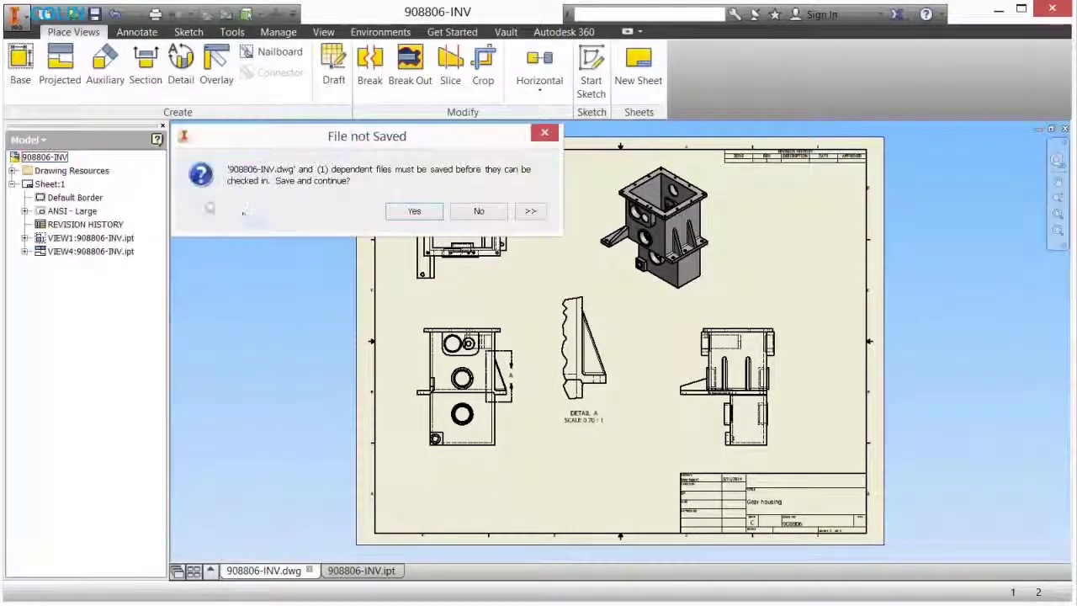
pyautogui.click(416, 212)
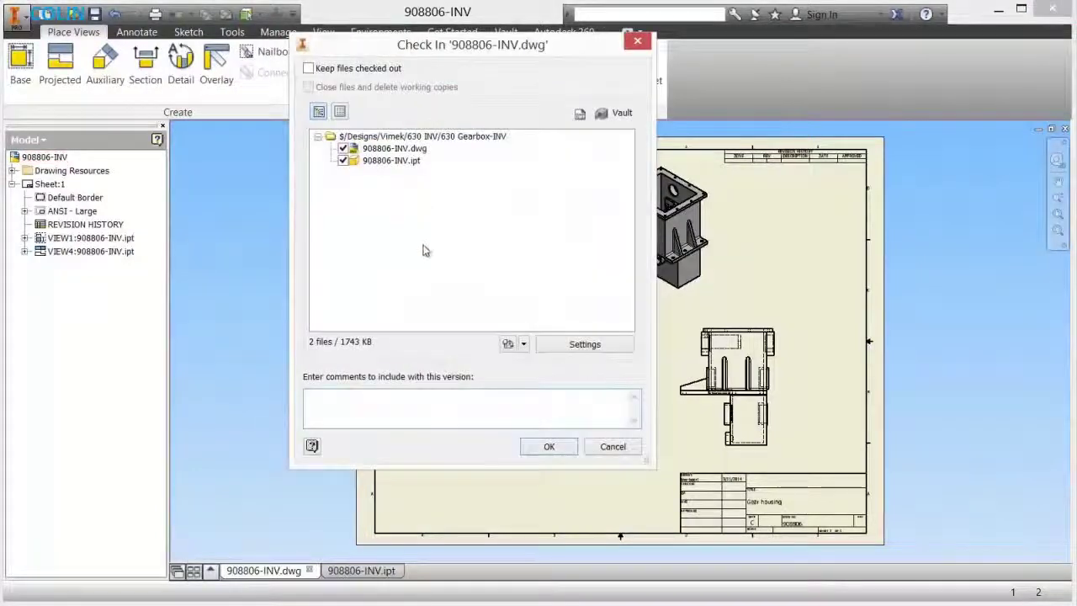
pyautogui.click(543, 452)
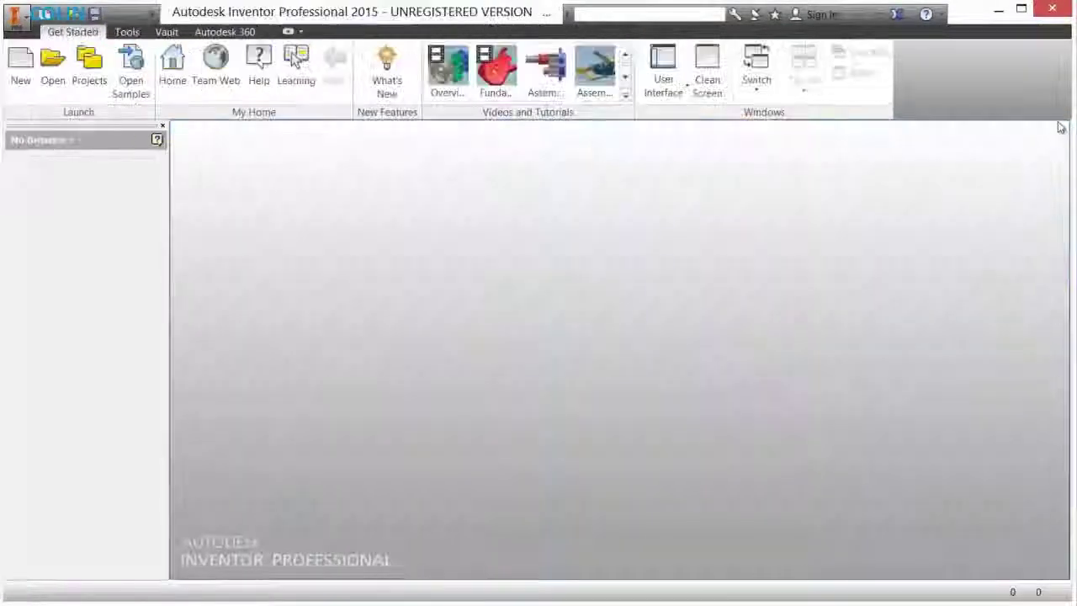
# - Open and check out the 112340-INV.dwg cover drawing from Vault
pyautogui.click(998, 12)
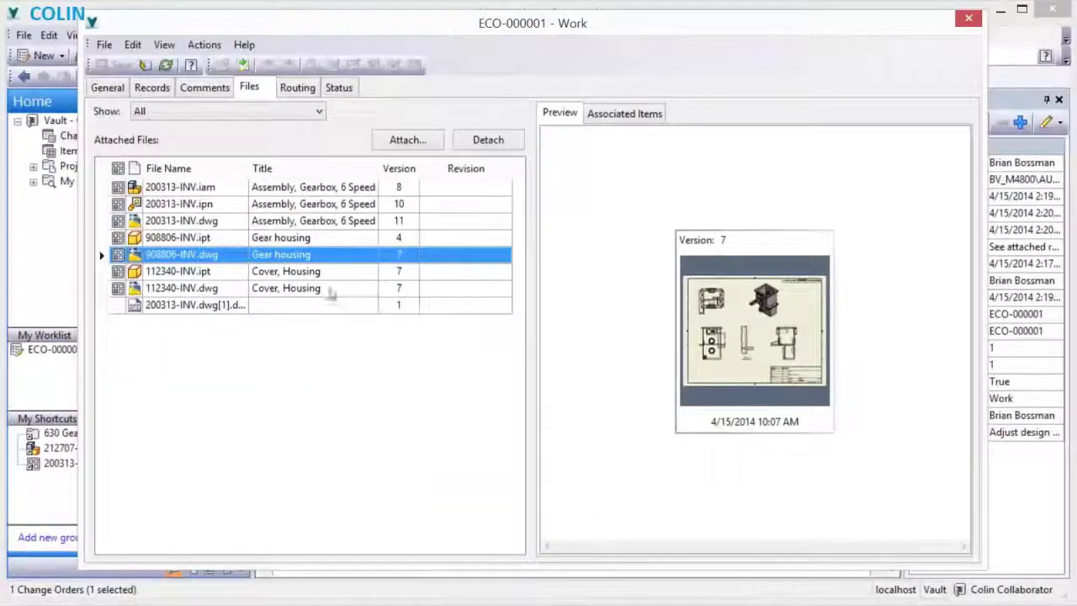
pyautogui.rightClick(240, 288)
pyautogui.click(252, 294)
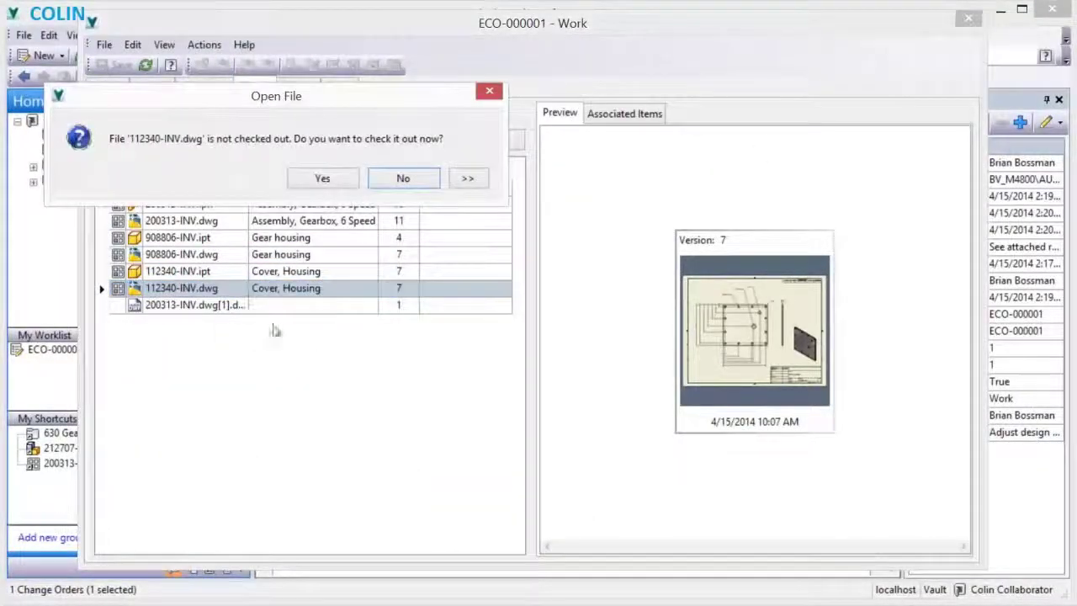
pyautogui.click(324, 178)
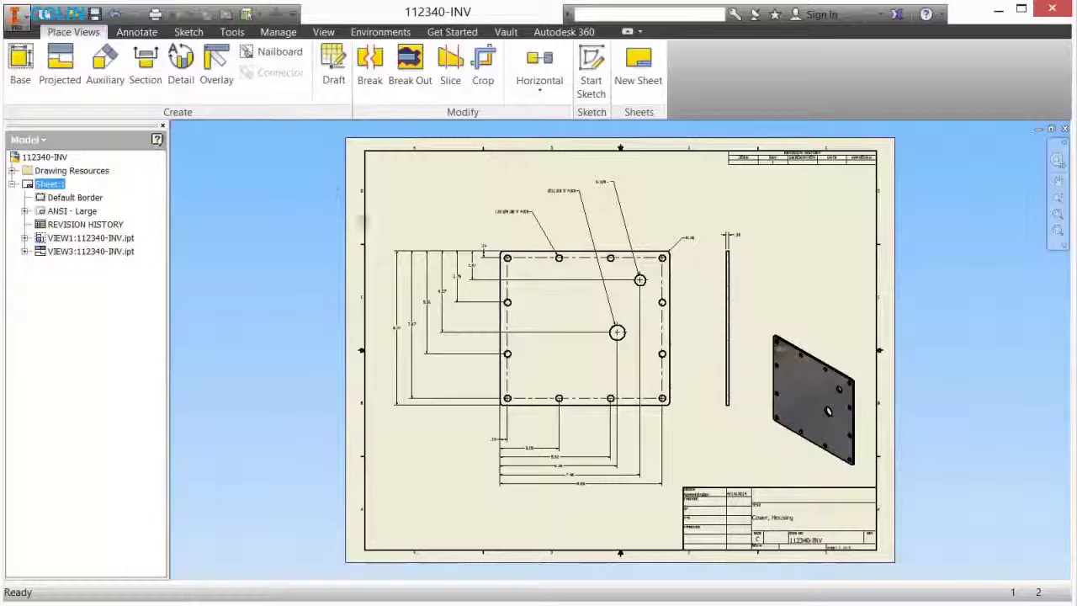
# - Open the 112340-INV cover part and roll its End of Part marker down the features
pyautogui.click(557, 356)
pyautogui.rightClick(557, 383)
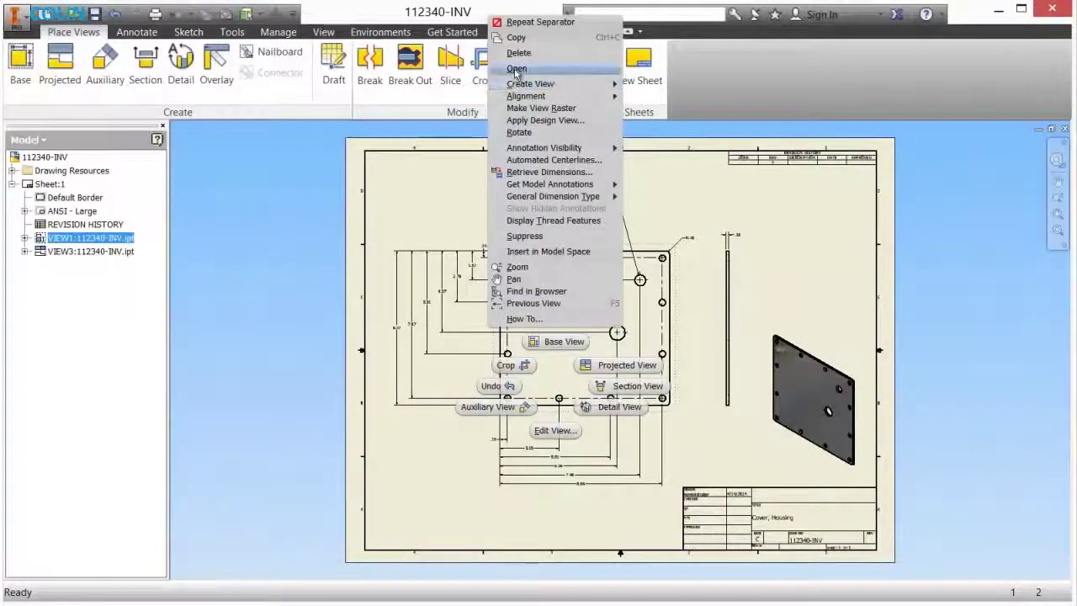
pyautogui.click(516, 69)
pyautogui.moveTo(73, 257); pyautogui.dragTo(67, 330)
pyautogui.click(38, 174)
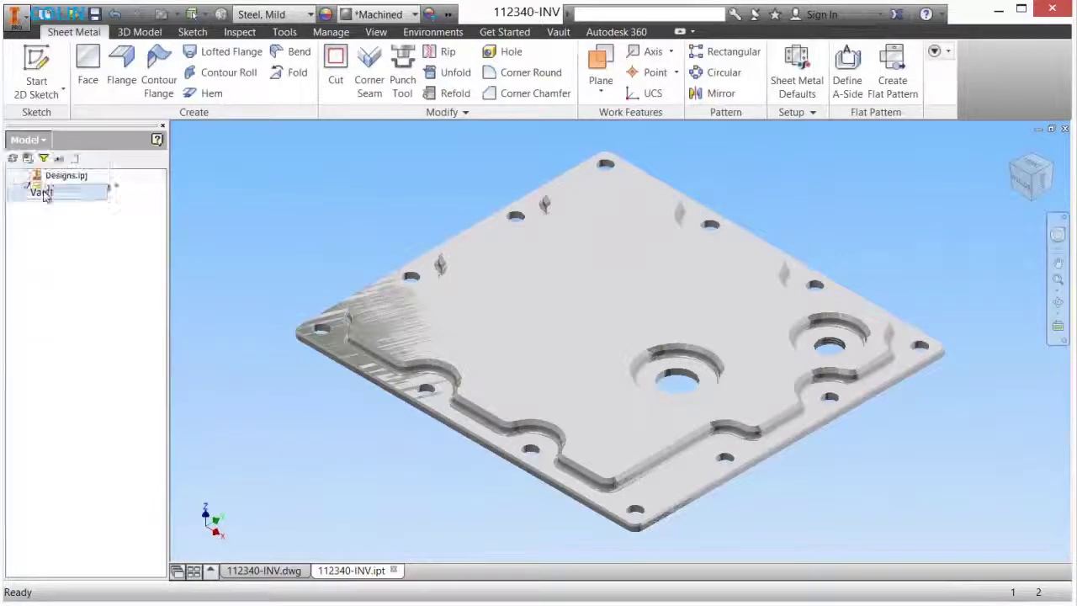
pyautogui.click(264, 570)
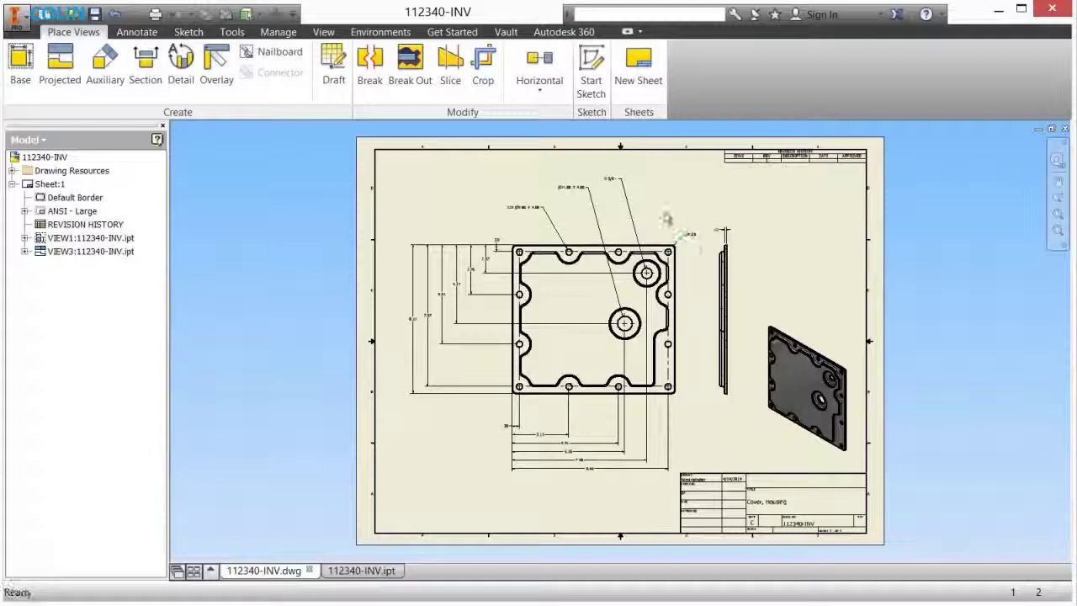
# - Save and check in the 112340-INV drawing and part, then close both files
pyautogui.click(38, 140)
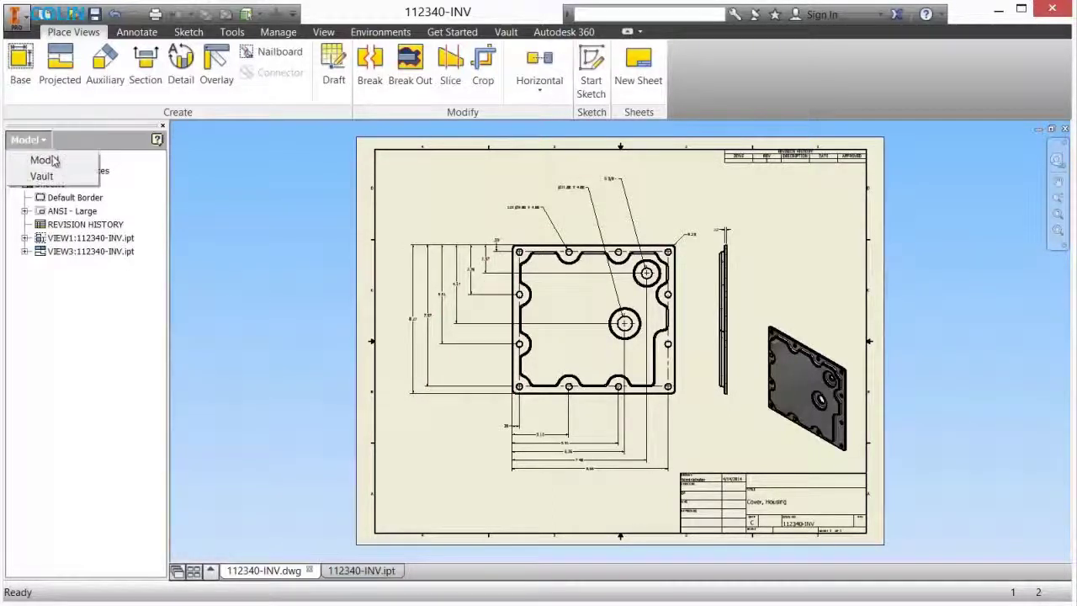
pyautogui.click(37, 171)
pyautogui.rightClick(91, 193)
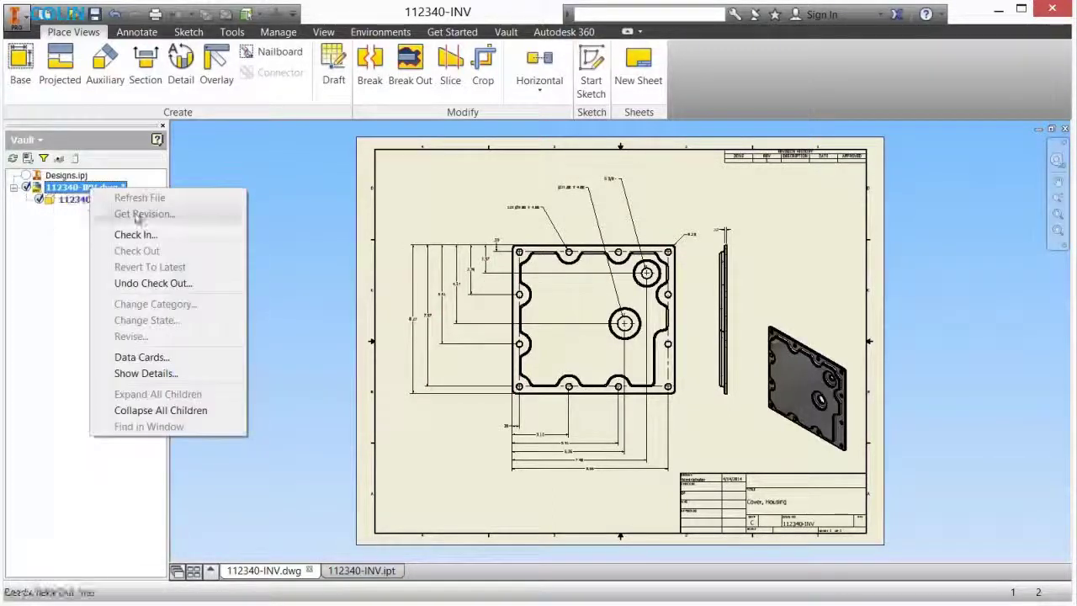
pyautogui.click(133, 232)
pyautogui.click(401, 210)
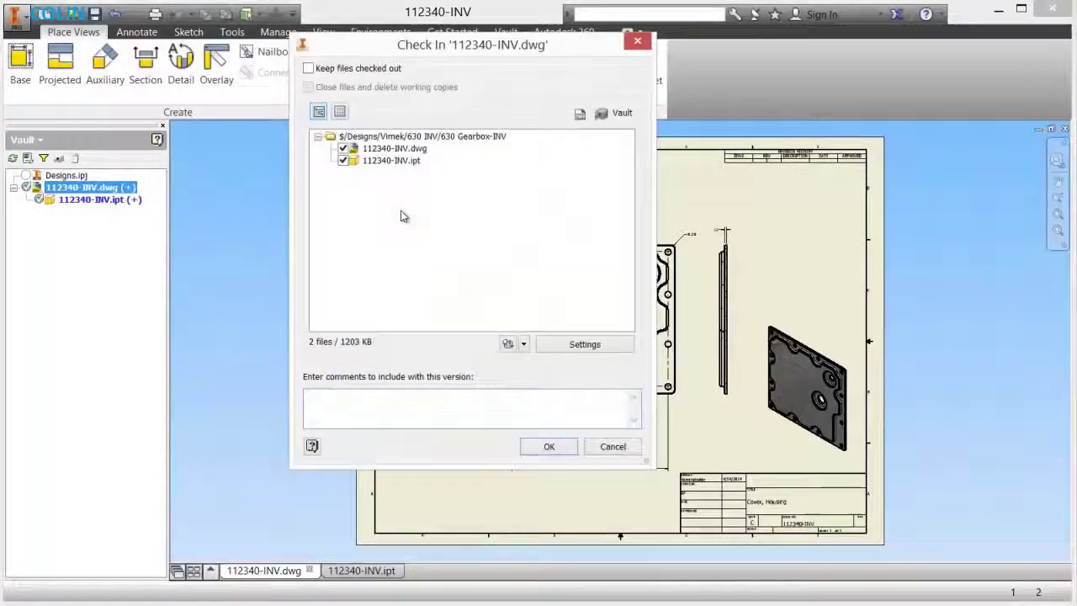
pyautogui.click(544, 447)
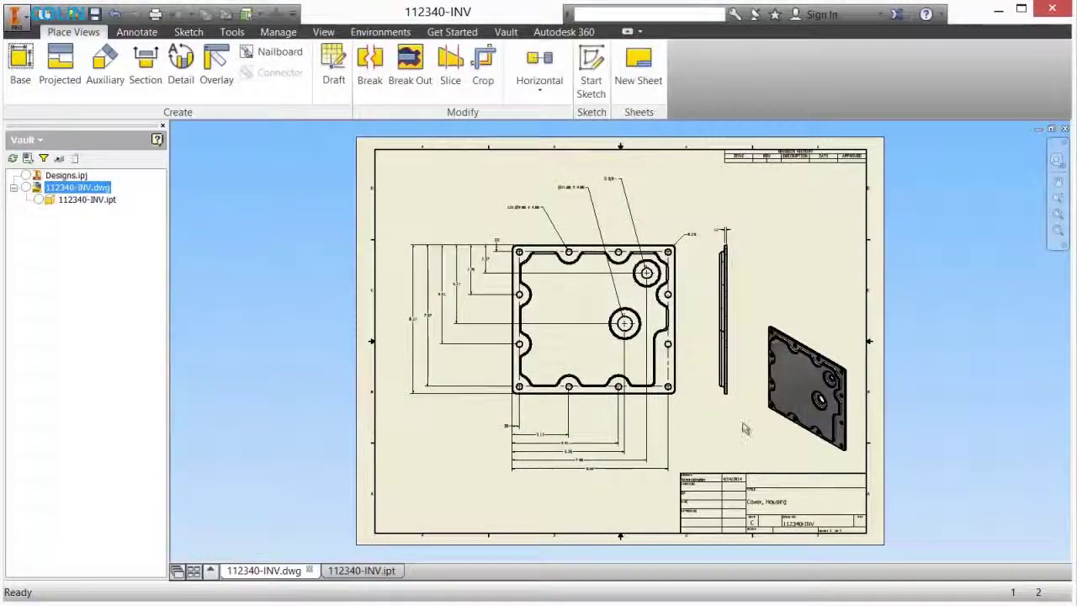
pyautogui.click(1064, 127)
pyautogui.click(1064, 128)
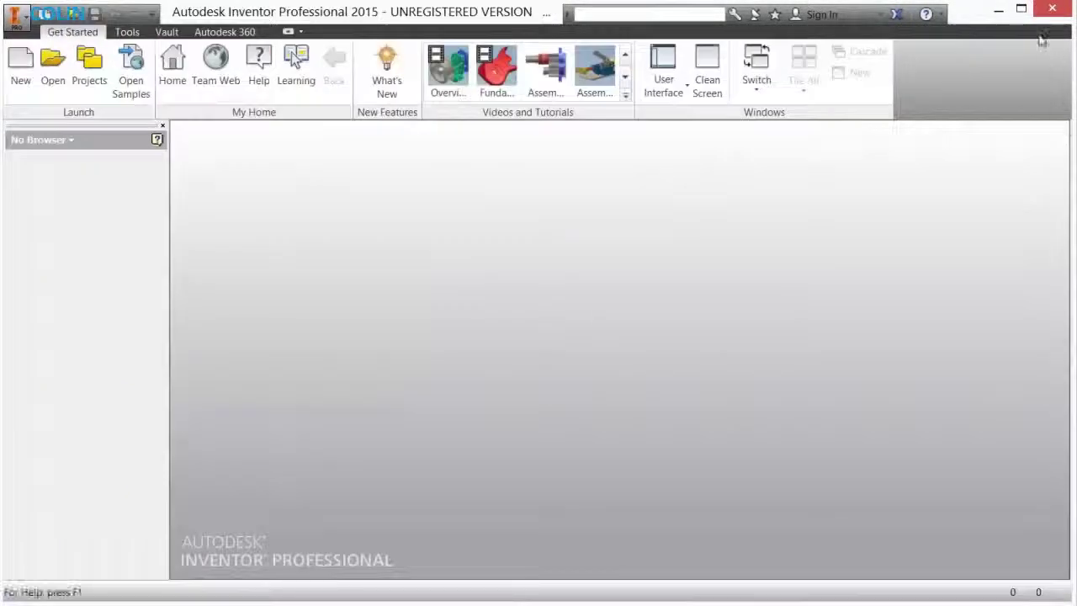
# - Edit ECO-000001, review its Records and Comments, and start a new comment
pyautogui.click(999, 11)
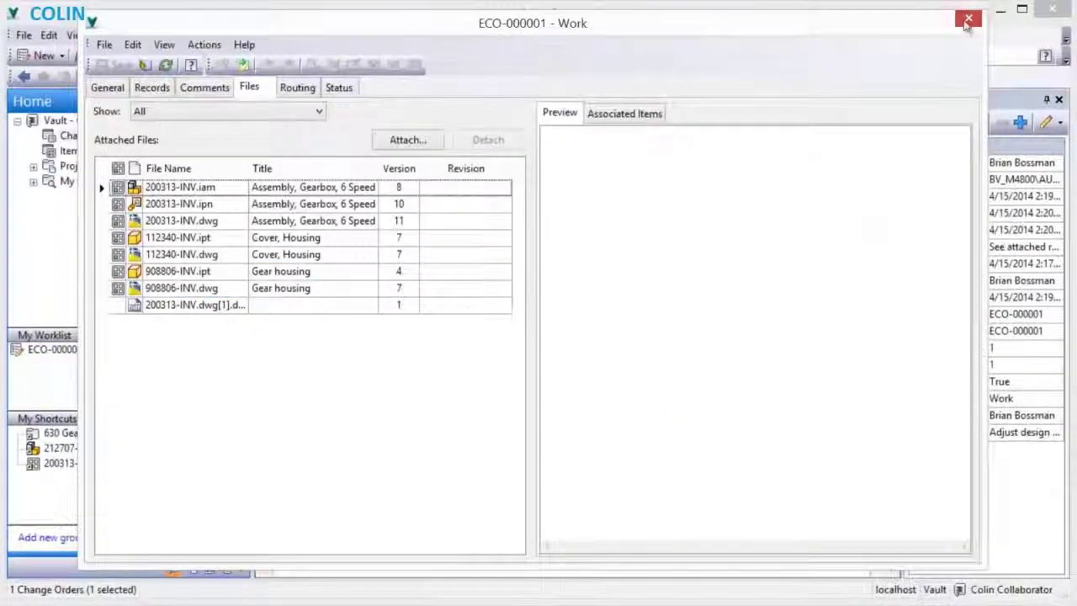
pyautogui.click(967, 19)
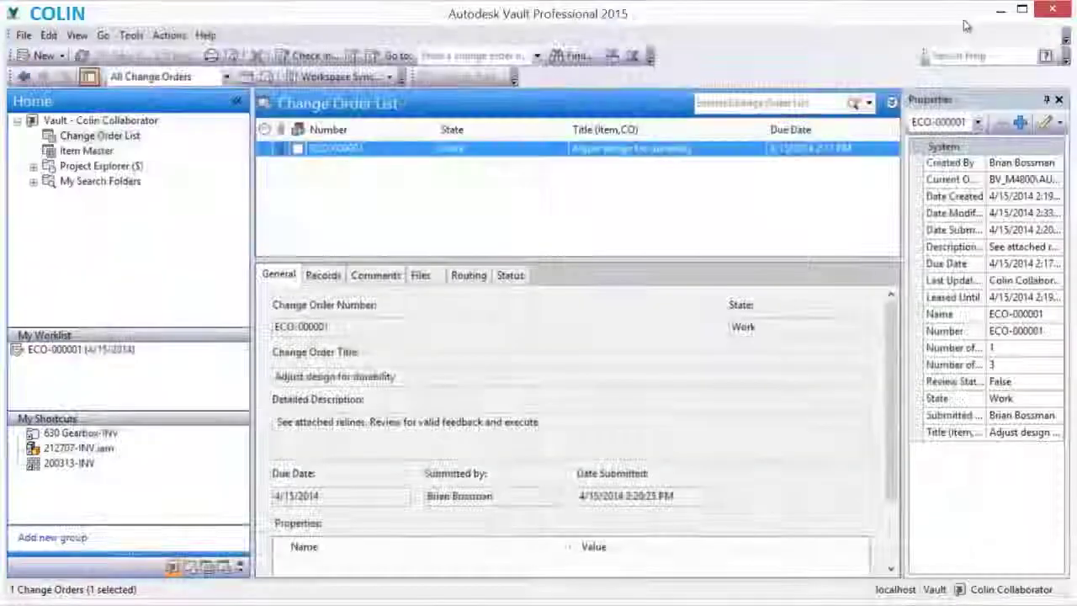
pyautogui.rightClick(397, 159)
pyautogui.click(431, 198)
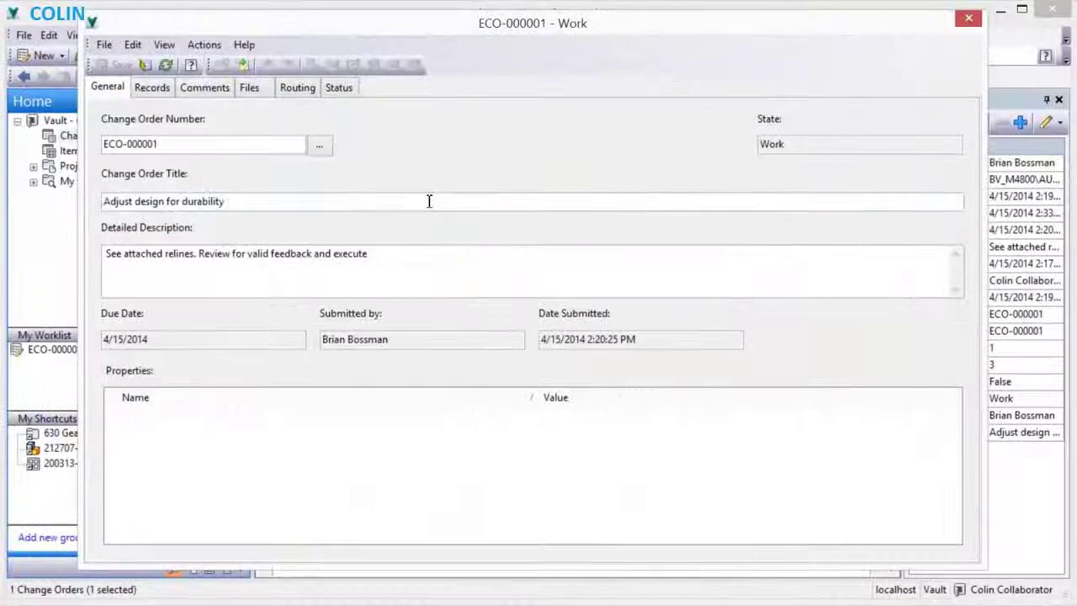
pyautogui.click(151, 87)
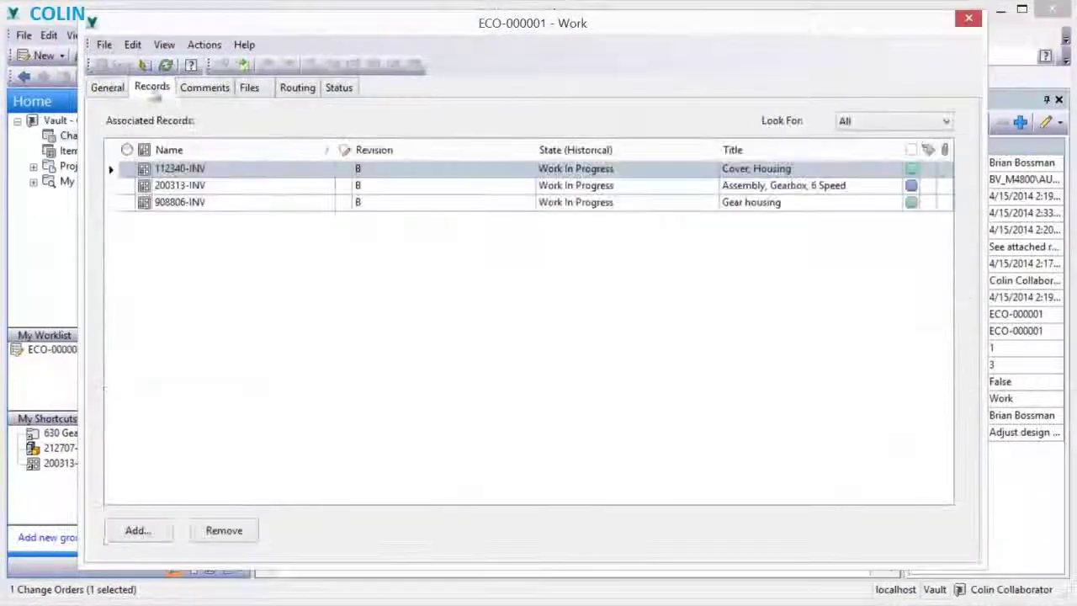
pyautogui.click(210, 88)
pyautogui.click(157, 118)
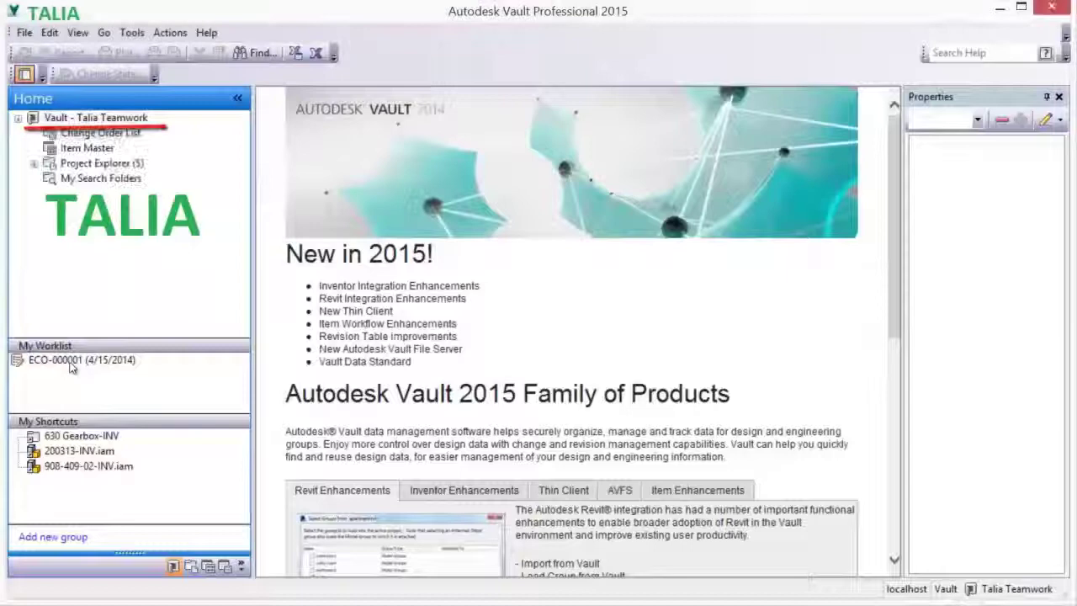
# - Open ECO-000001 from the worklist and go to item 200313-INV from its records
pyautogui.click(71, 362)
pyautogui.doubleClick(374, 144)
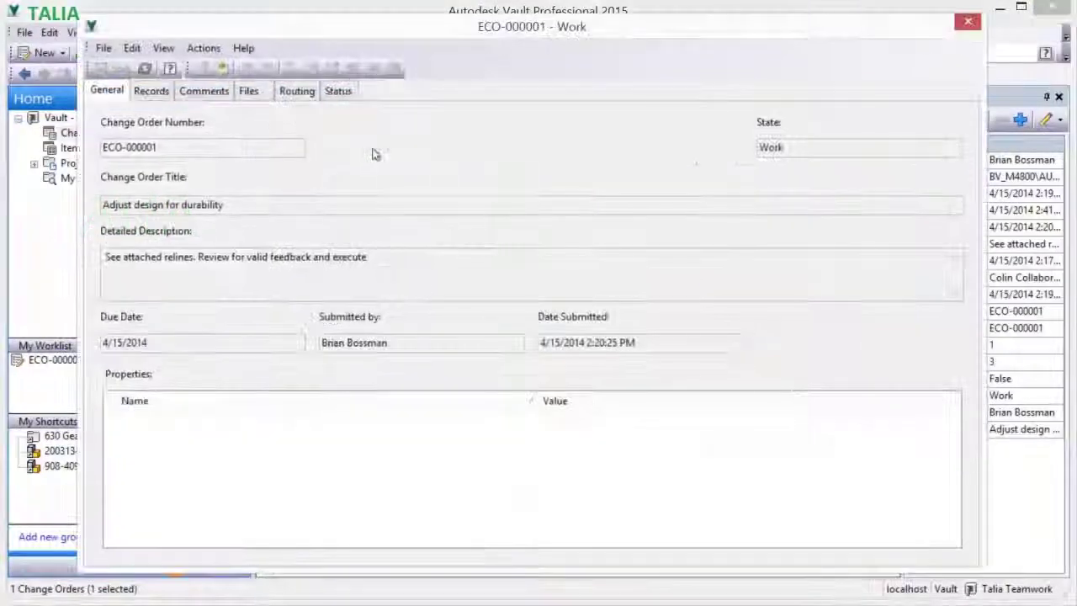
pyautogui.click(151, 91)
pyautogui.click(315, 192)
pyautogui.rightClick(318, 195)
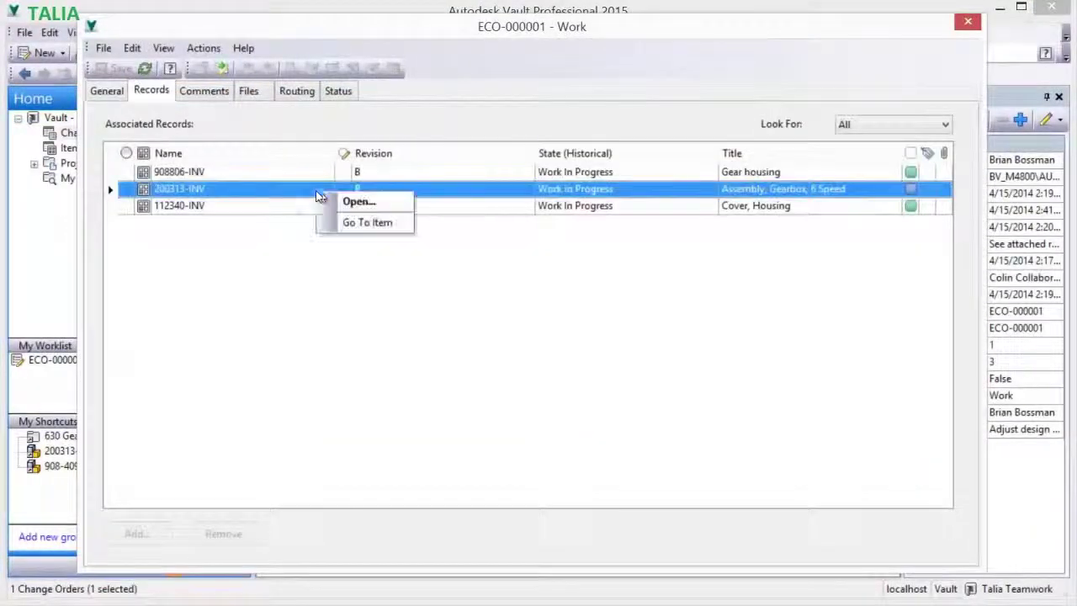
pyautogui.click(354, 205)
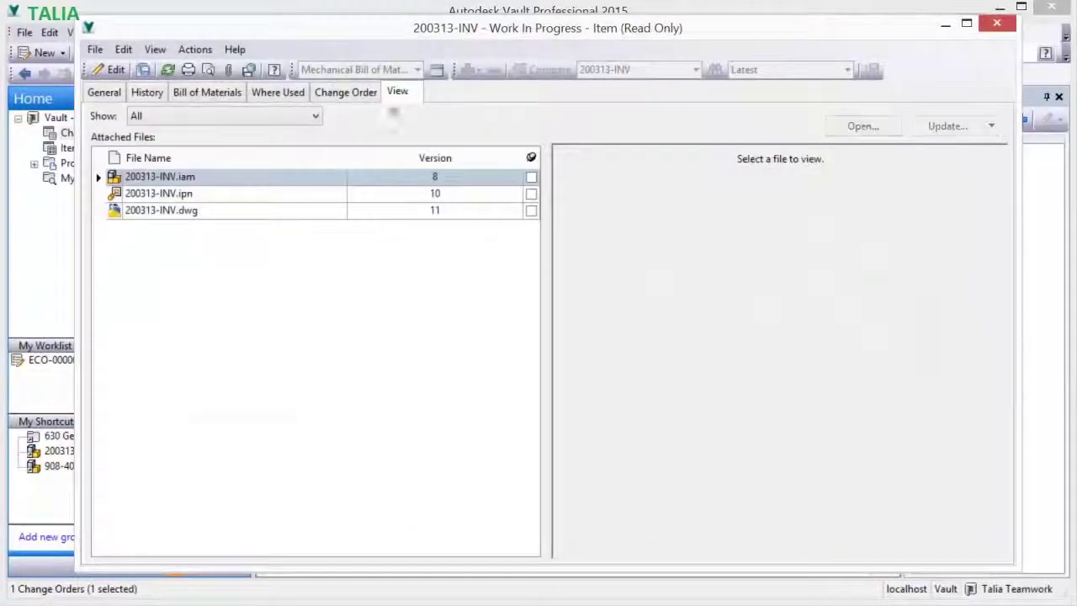
# - Preview the gearbox drawing, presentation and assembly files, then open 200313-INV.dwg
pyautogui.click(187, 211)
pyautogui.click(189, 194)
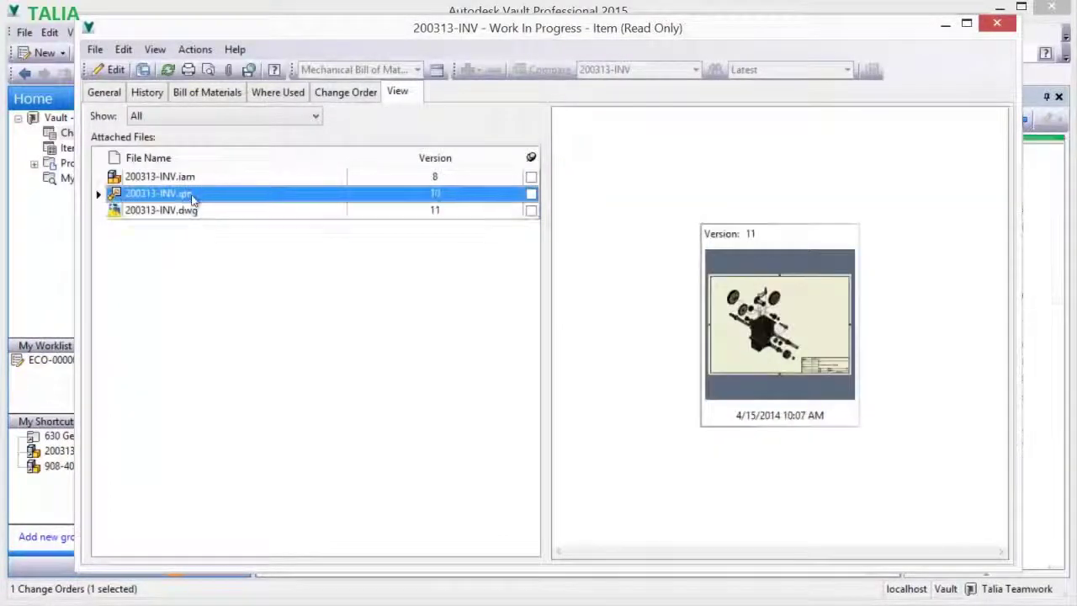
pyautogui.click(191, 180)
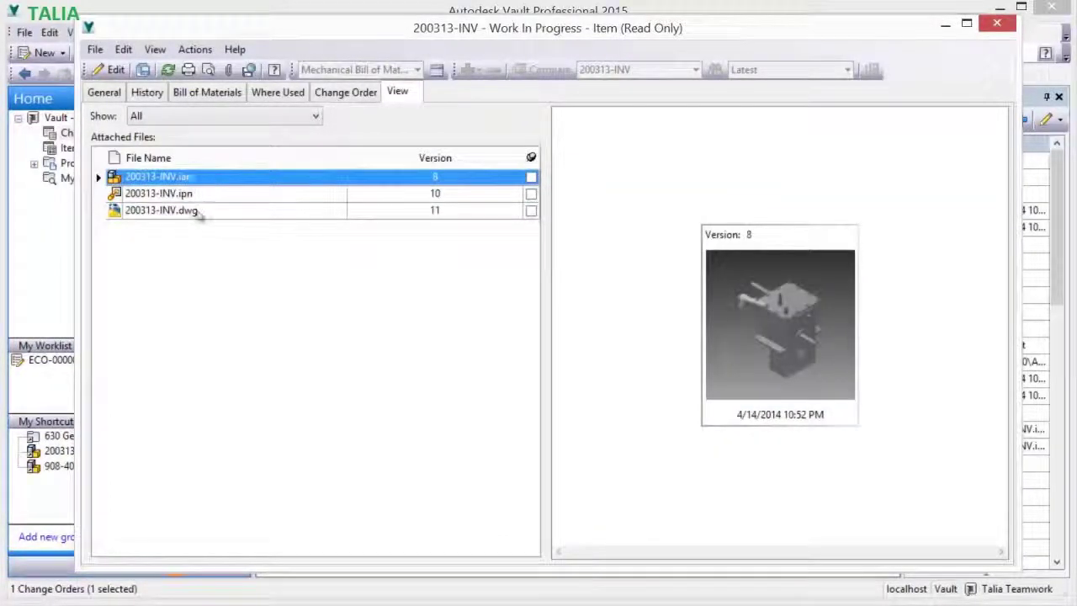
pyautogui.rightClick(199, 211)
pyautogui.click(233, 219)
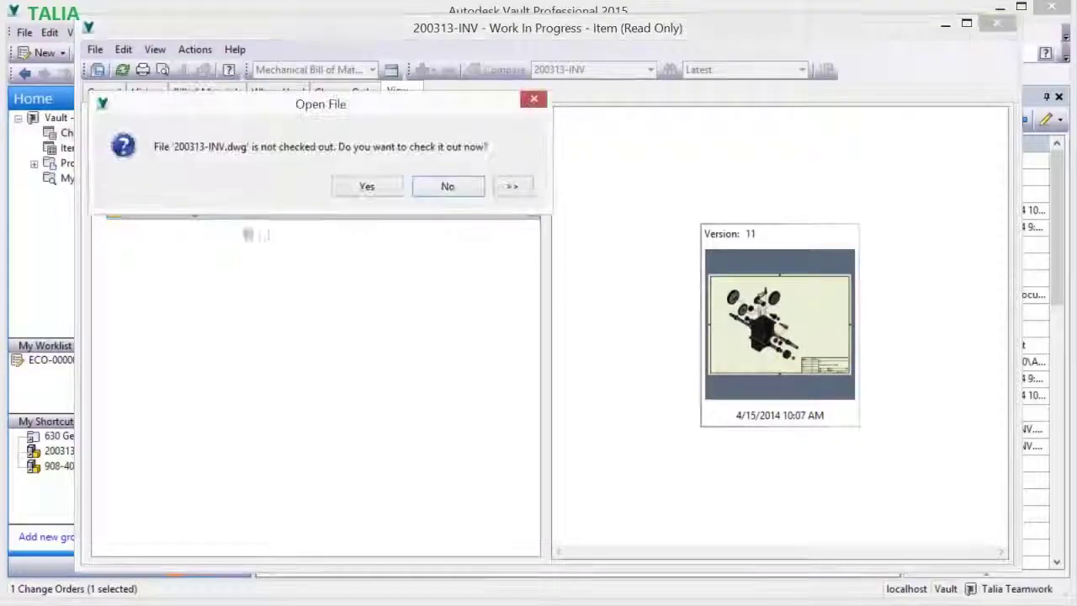
# - Check out 200313-INV.dwg and browse Sheets 1, 2 and 3 of the gearbox drawing
pyautogui.click(367, 186)
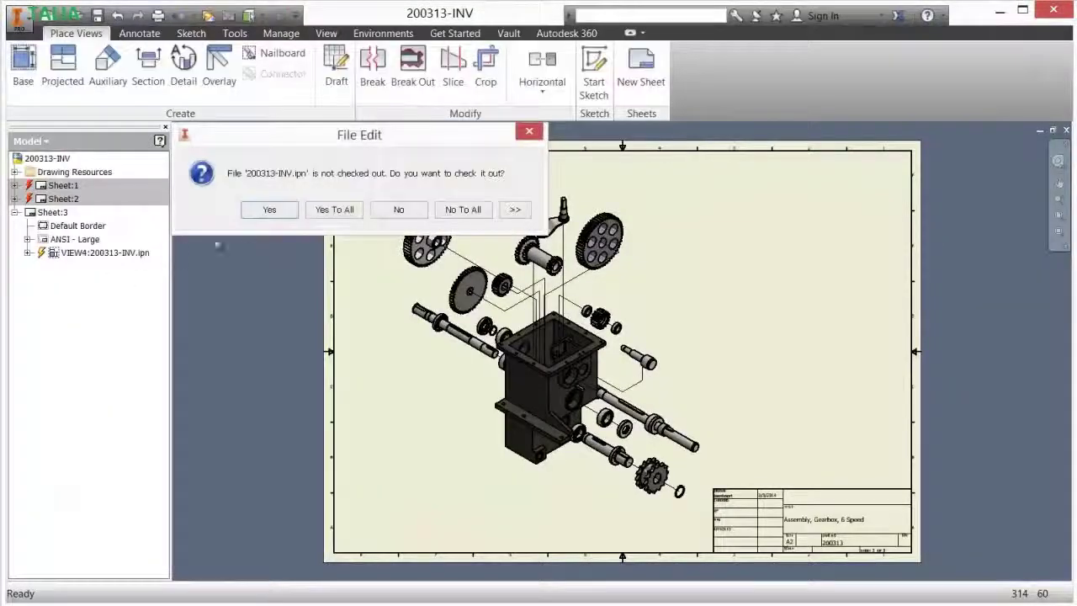
pyautogui.click(260, 212)
pyautogui.doubleClick(67, 186)
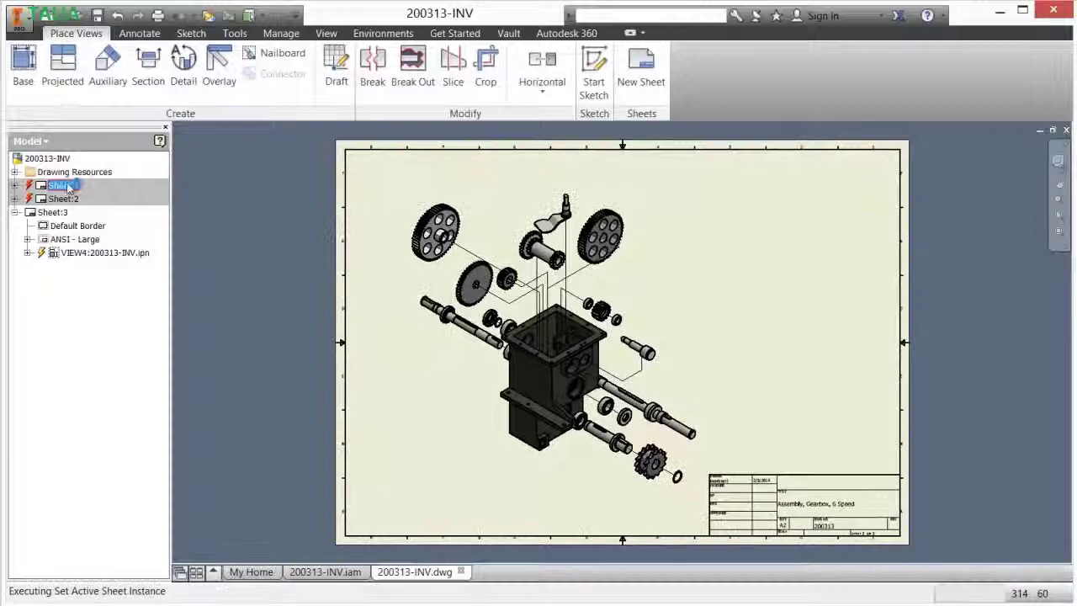
pyautogui.scroll(-1, 622, 257)
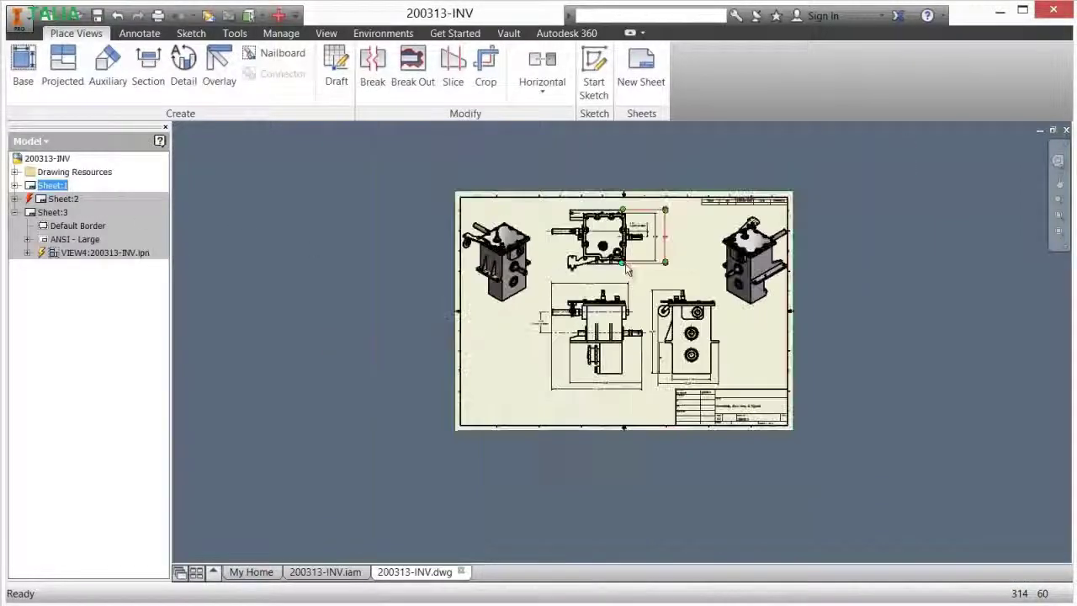
pyautogui.scroll(6, 622, 262)
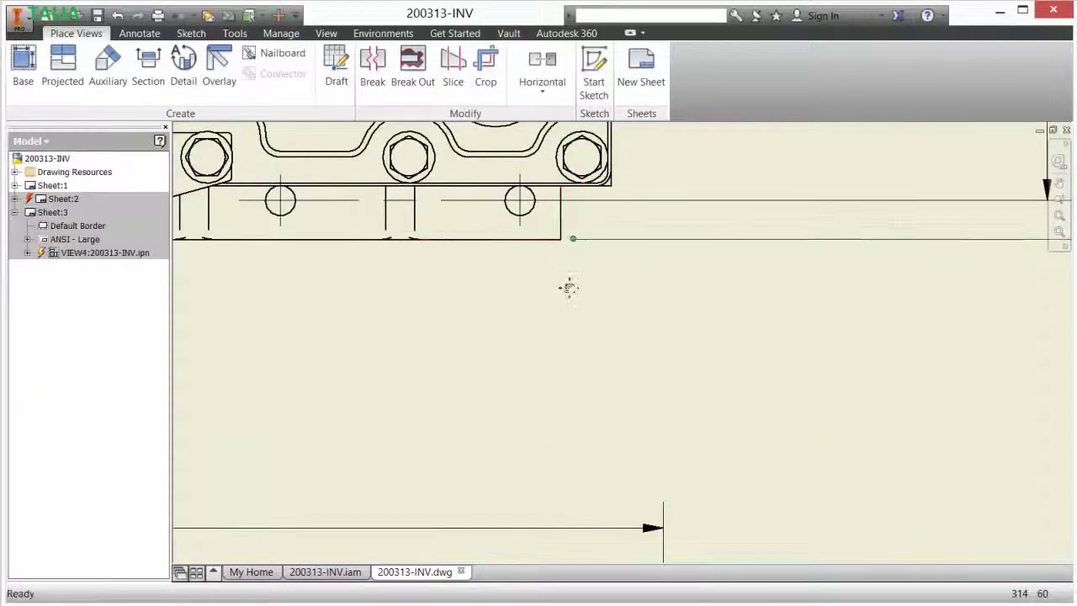
pyautogui.press('Home')
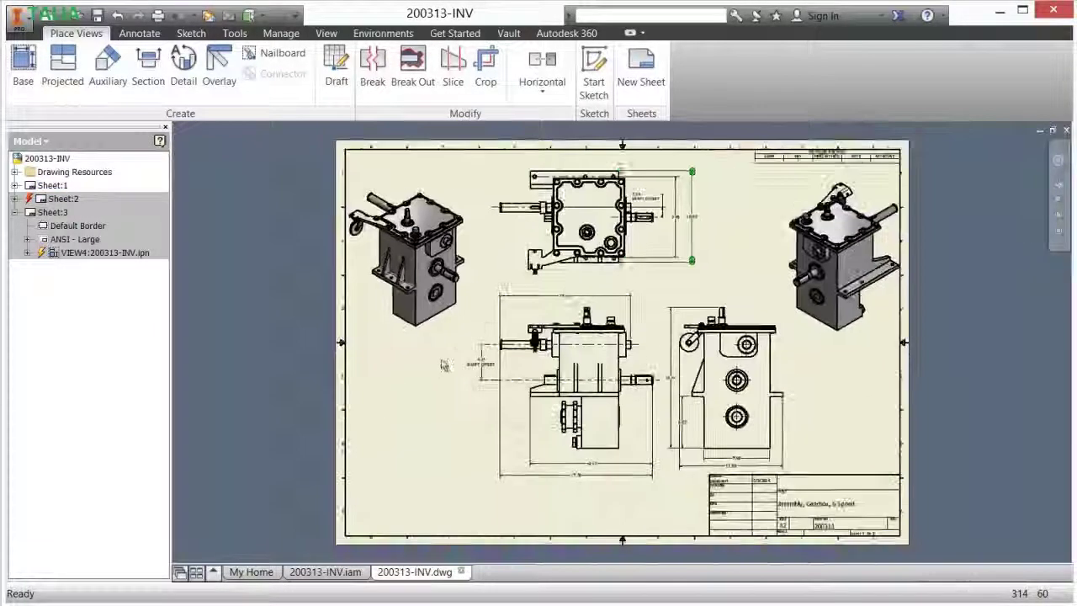
pyautogui.doubleClick(59, 199)
pyautogui.doubleClick(54, 213)
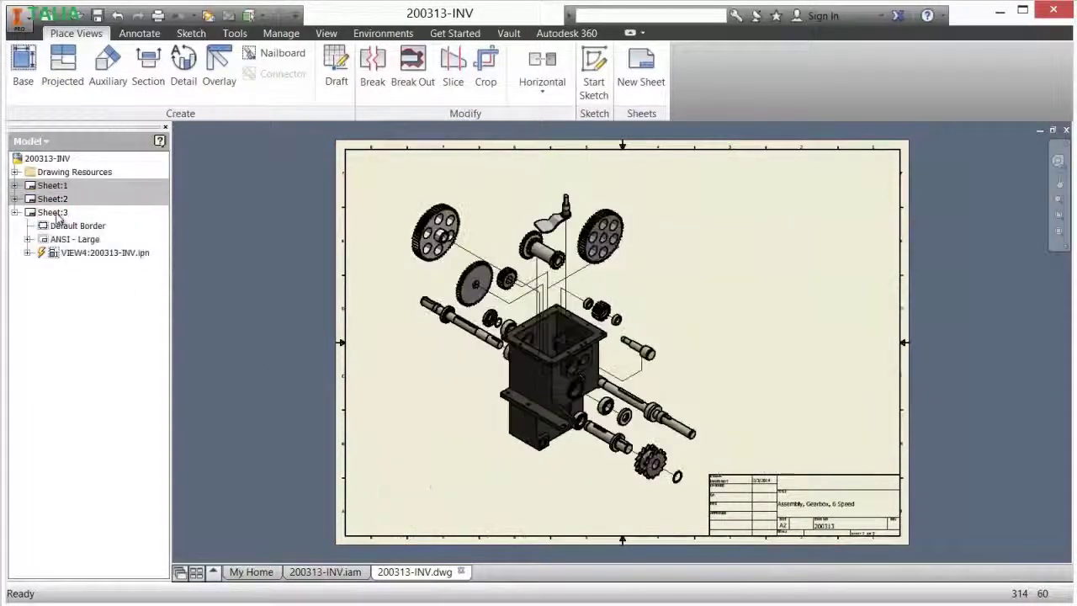
# - Open the exploded view's presentation and review its Cover Removal and Sprocket Removal views
pyautogui.rightClick(91, 260)
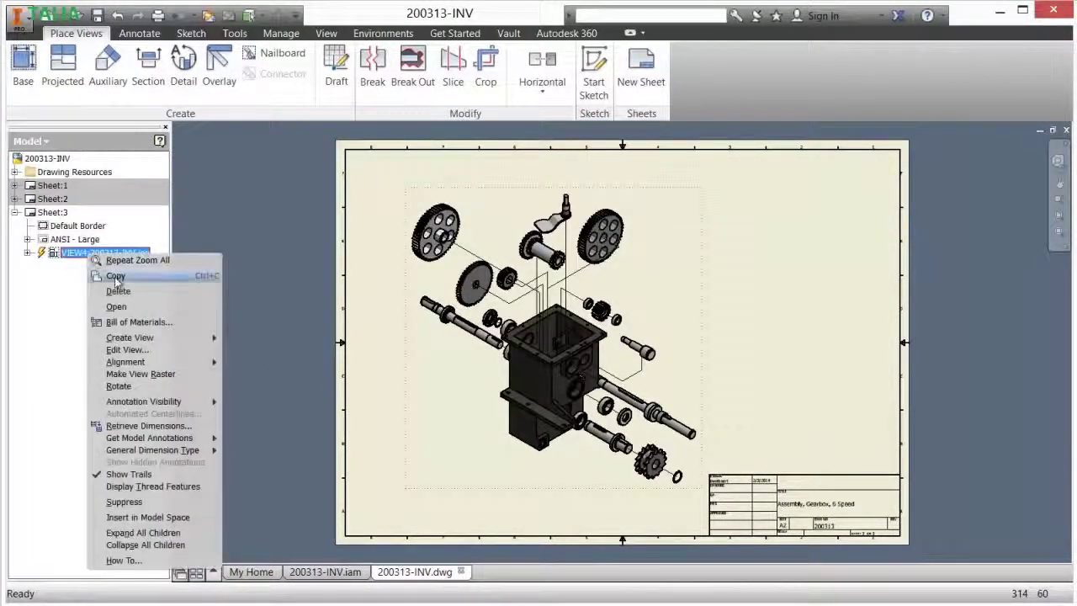
pyautogui.click(126, 305)
pyautogui.doubleClick(67, 189)
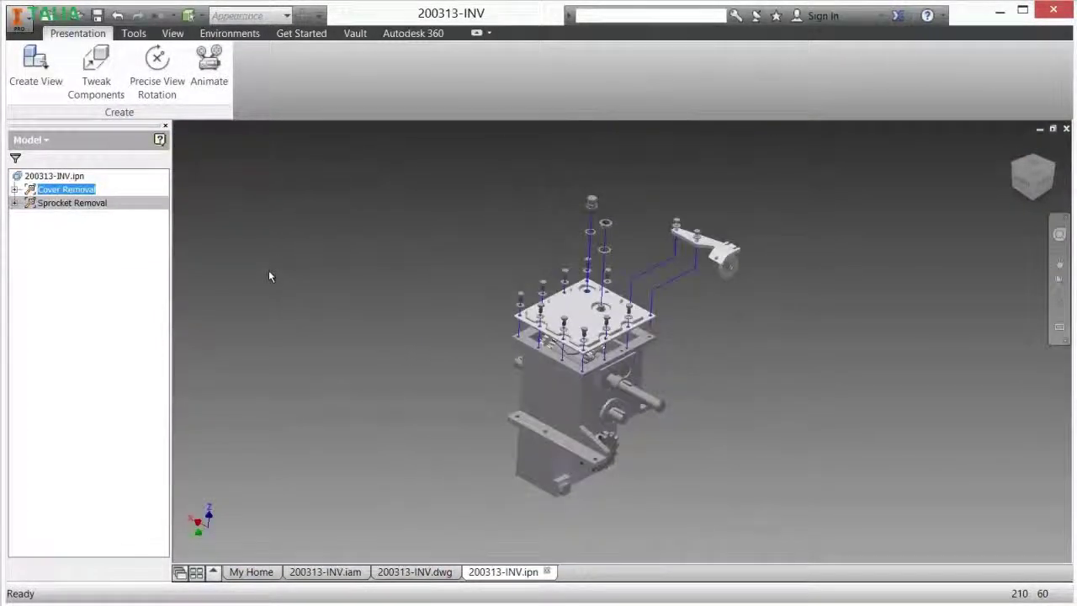
pyautogui.doubleClick(70, 204)
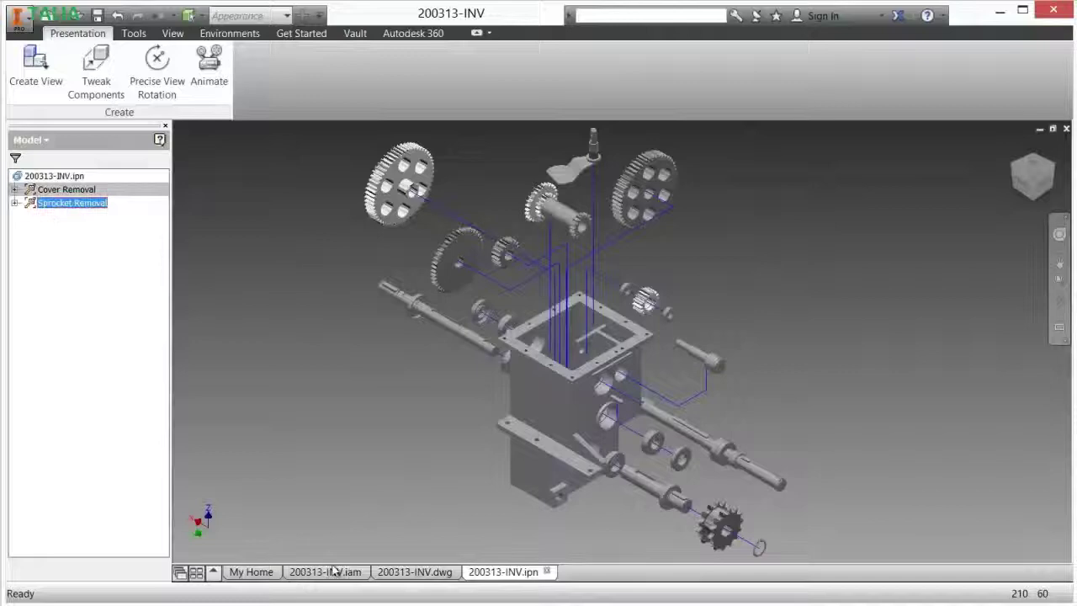
pyautogui.click(417, 571)
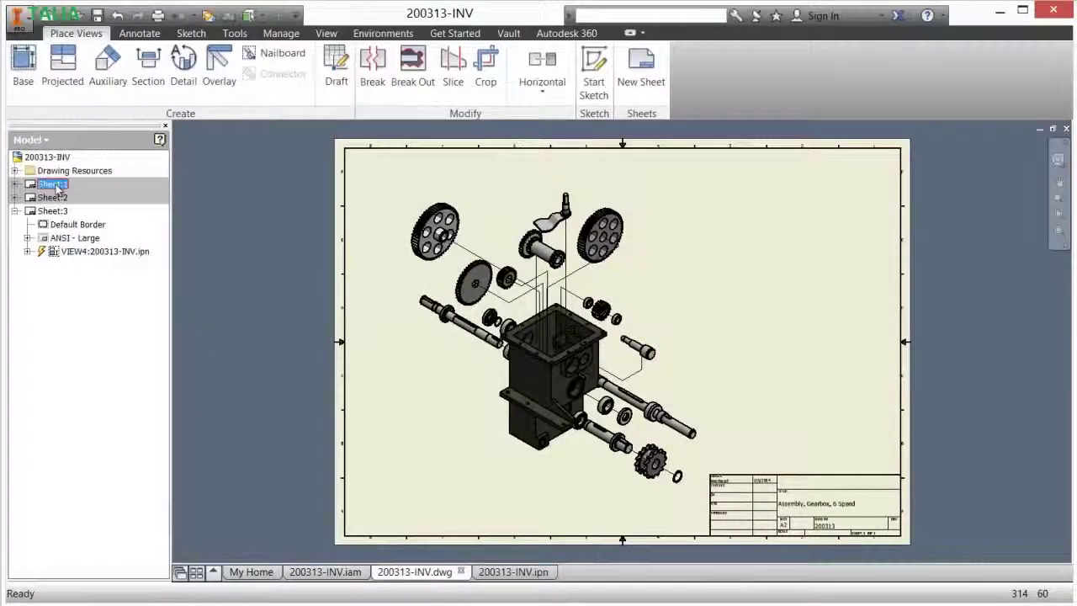
pyautogui.doubleClick(53, 184)
# - Save and check in 200313-INV.dwg together with its two dependent files
pyautogui.click(59, 172)
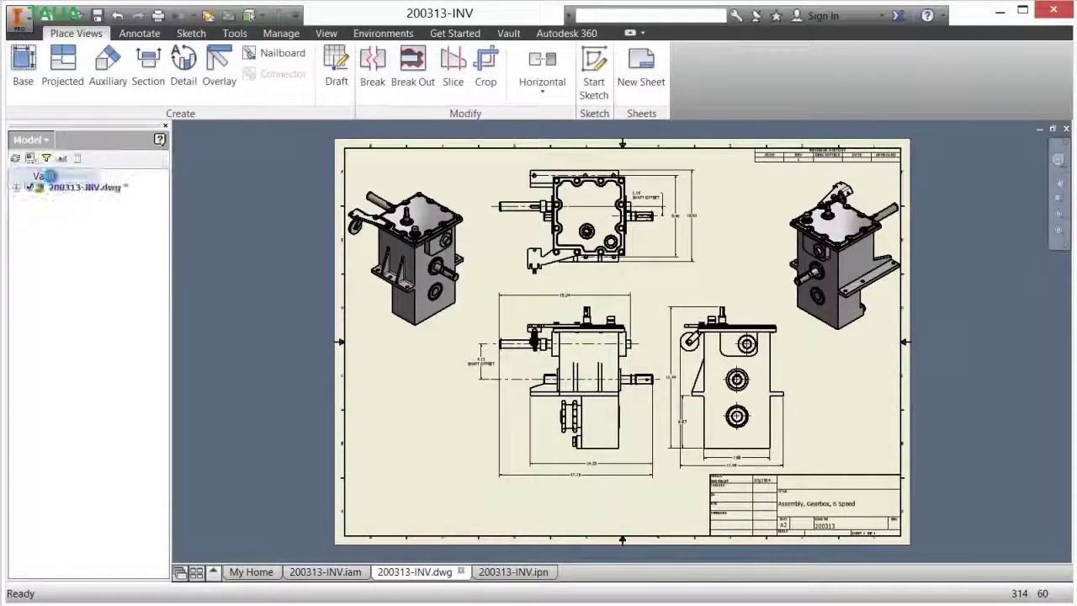
pyautogui.rightClick(109, 187)
pyautogui.click(151, 235)
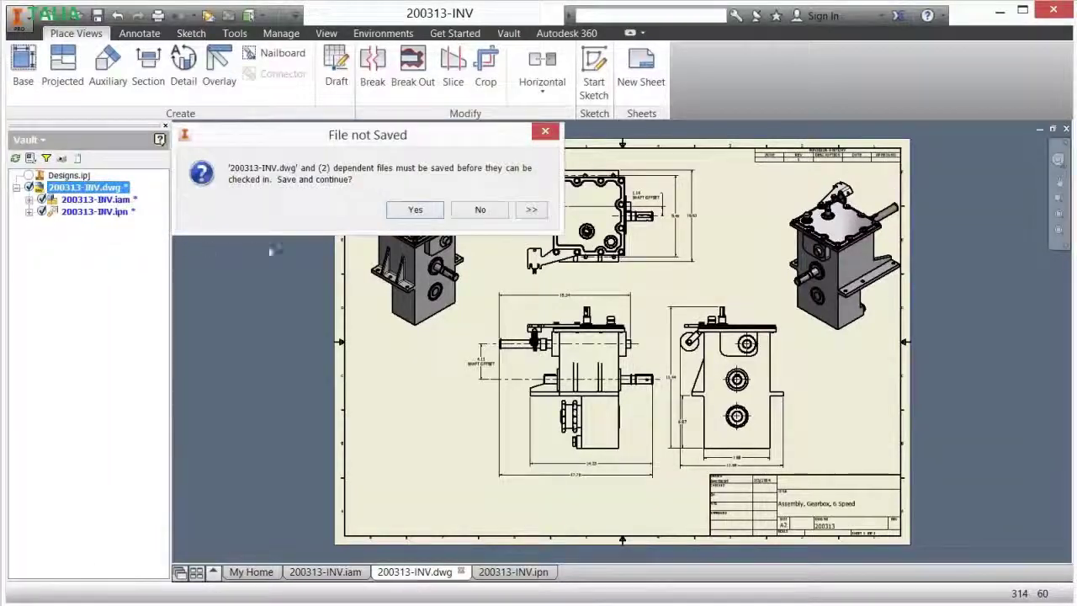
pyautogui.click(402, 213)
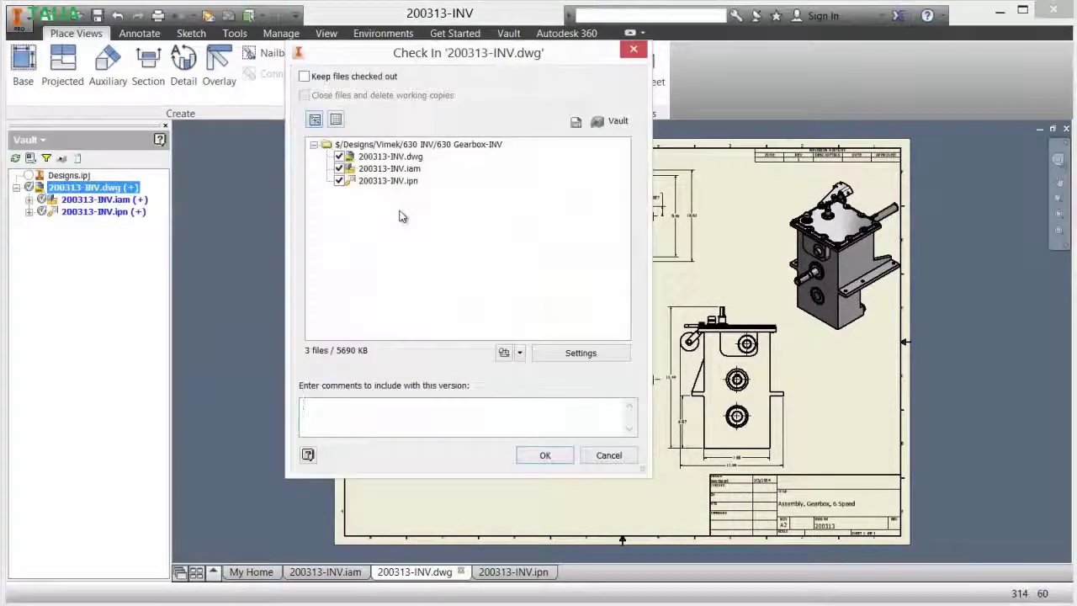
pyautogui.click(543, 454)
# - Submit ECO-000001 for review through Respond > Submit and confirm
pyautogui.click(512, 272)
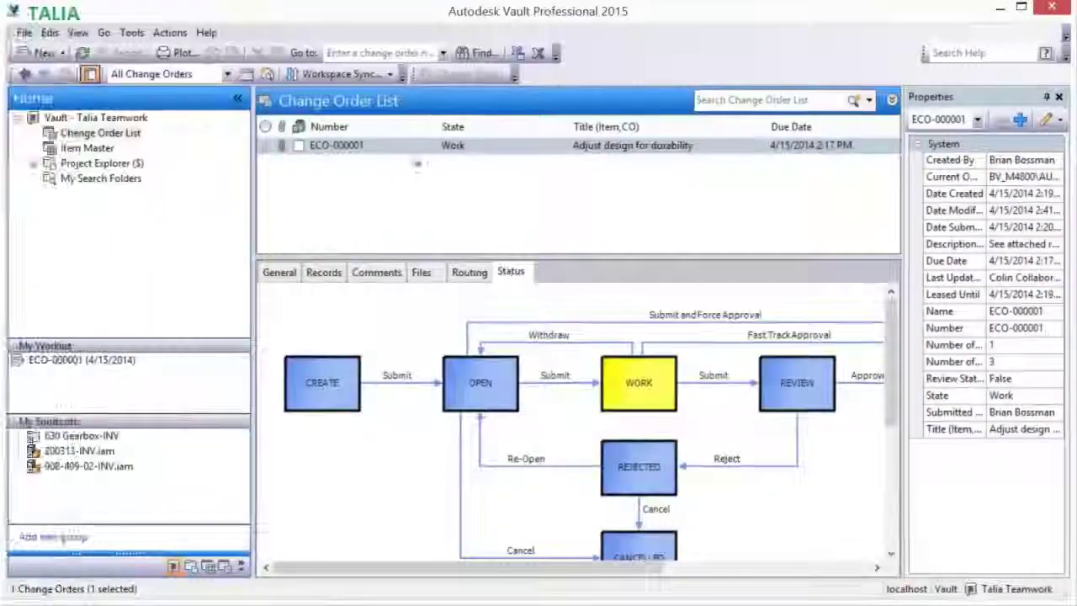
pyautogui.rightClick(408, 149)
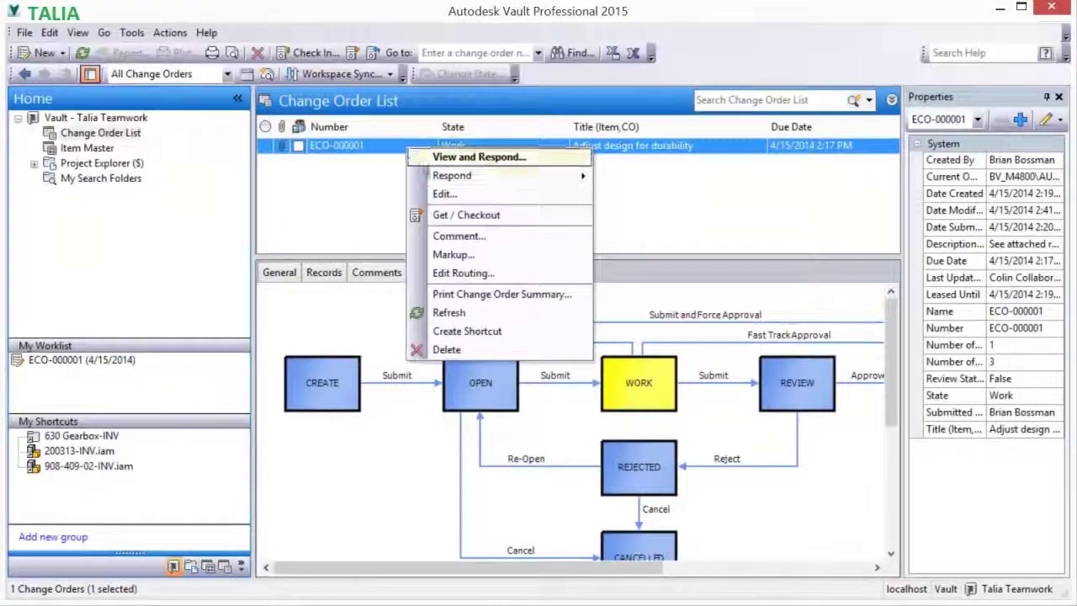
pyautogui.moveTo(452, 175)
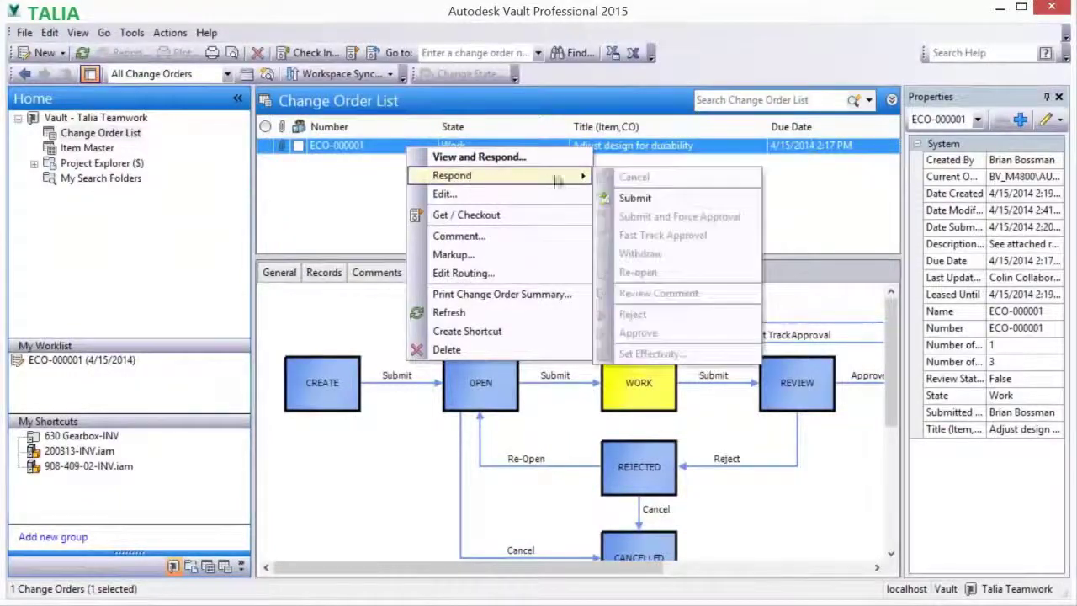
pyautogui.click(630, 197)
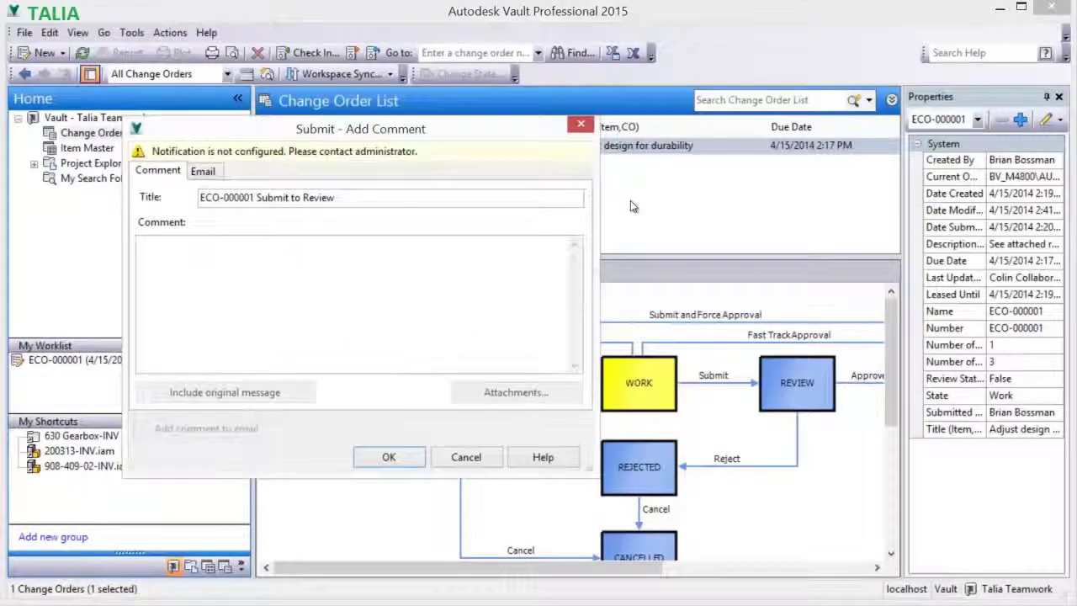
pyautogui.click(389, 457)
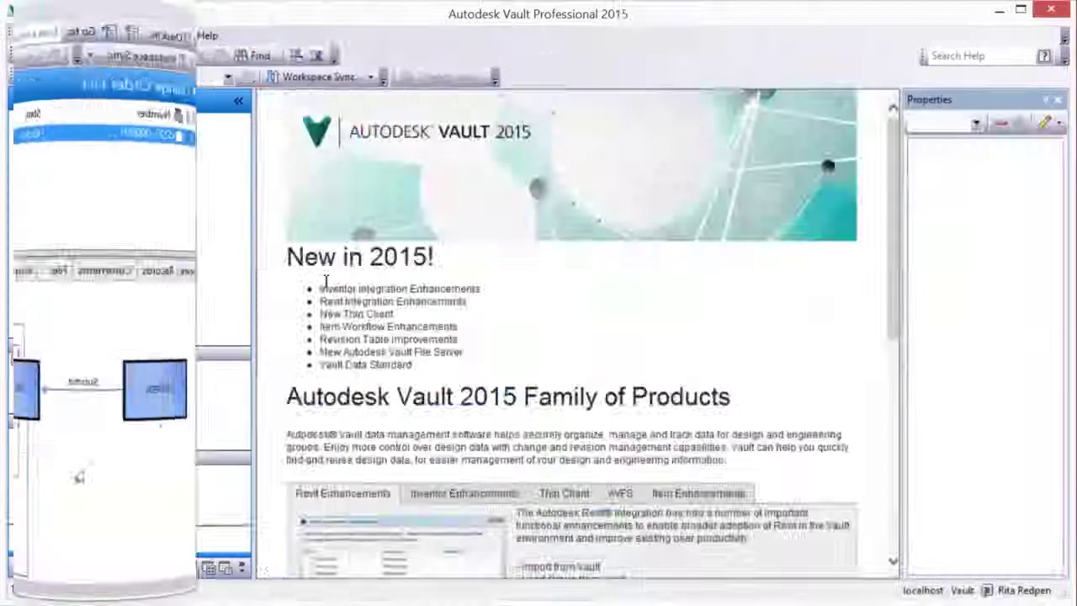
# - Open ECO-000001 to respond and preview its attached 200313-INV.dwg drawing sheet
pyautogui.click(105, 368)
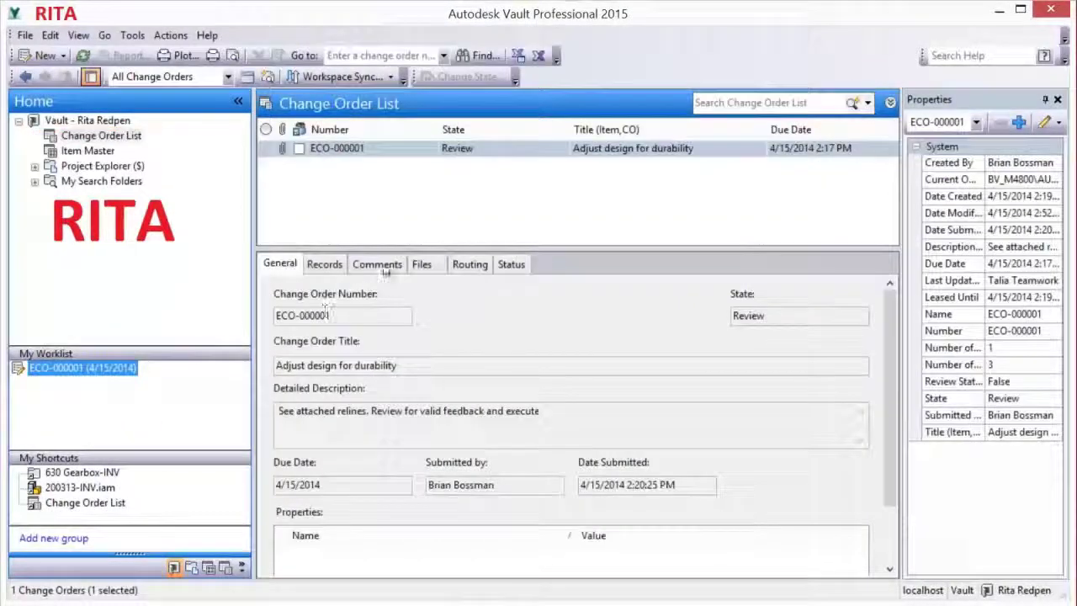
pyautogui.click(382, 264)
pyautogui.rightClick(405, 148)
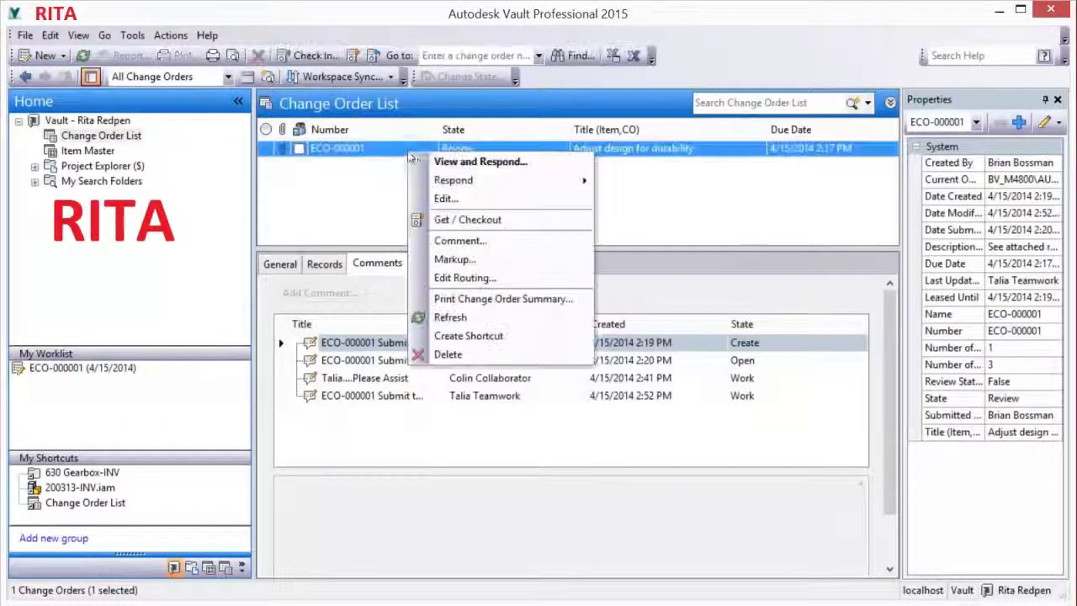
pyautogui.click(417, 159)
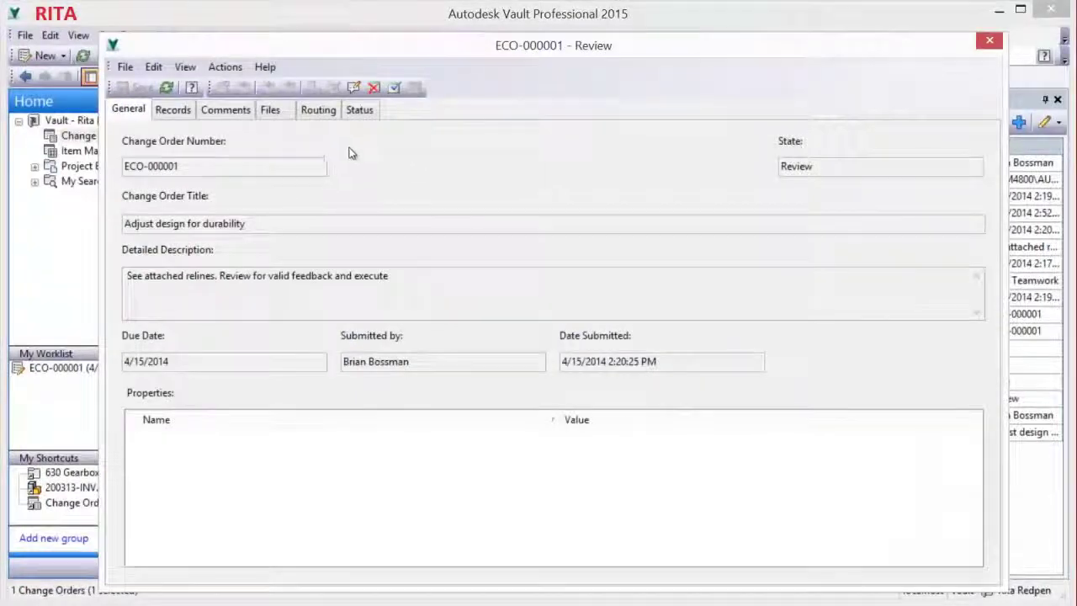
pyautogui.click(270, 111)
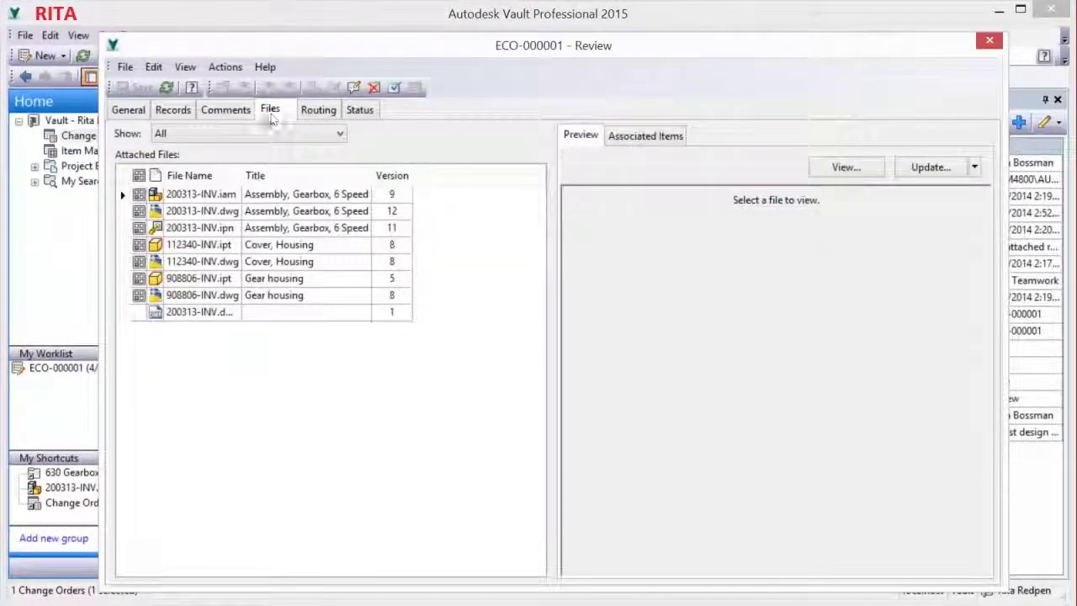
pyautogui.click(181, 211)
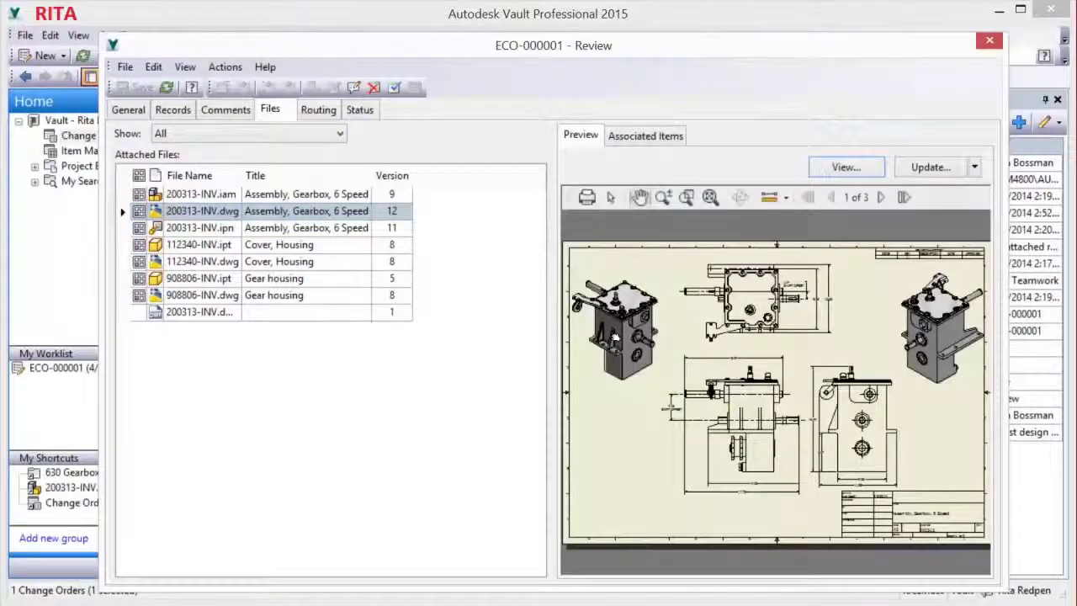
pyautogui.scroll(2, 613, 334)
pyautogui.scroll(5, 754, 341)
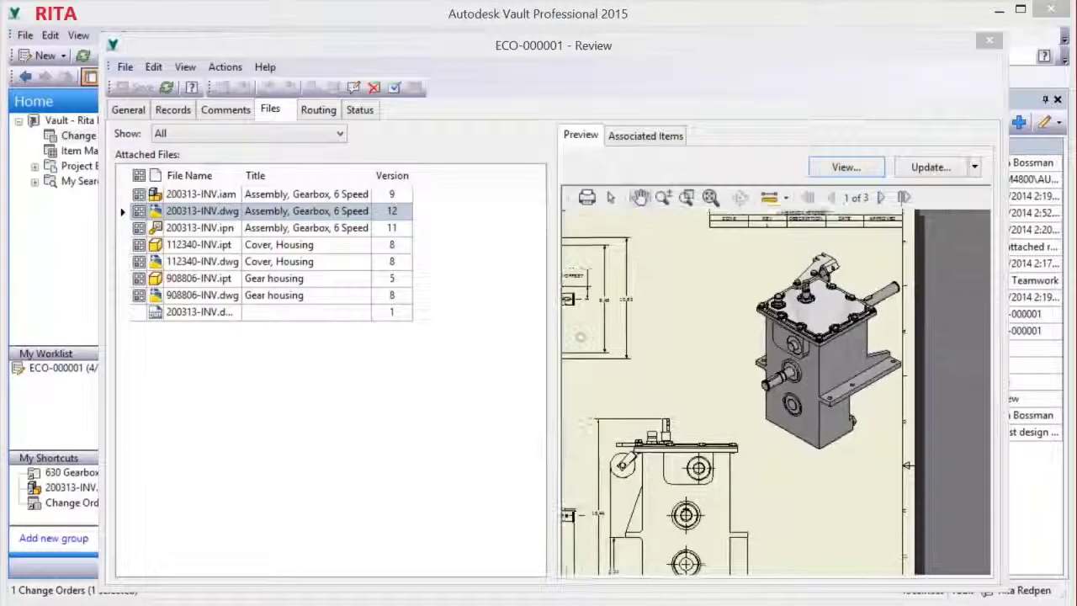
pyautogui.moveTo(741, 351); pyautogui.dragTo(729, 352)
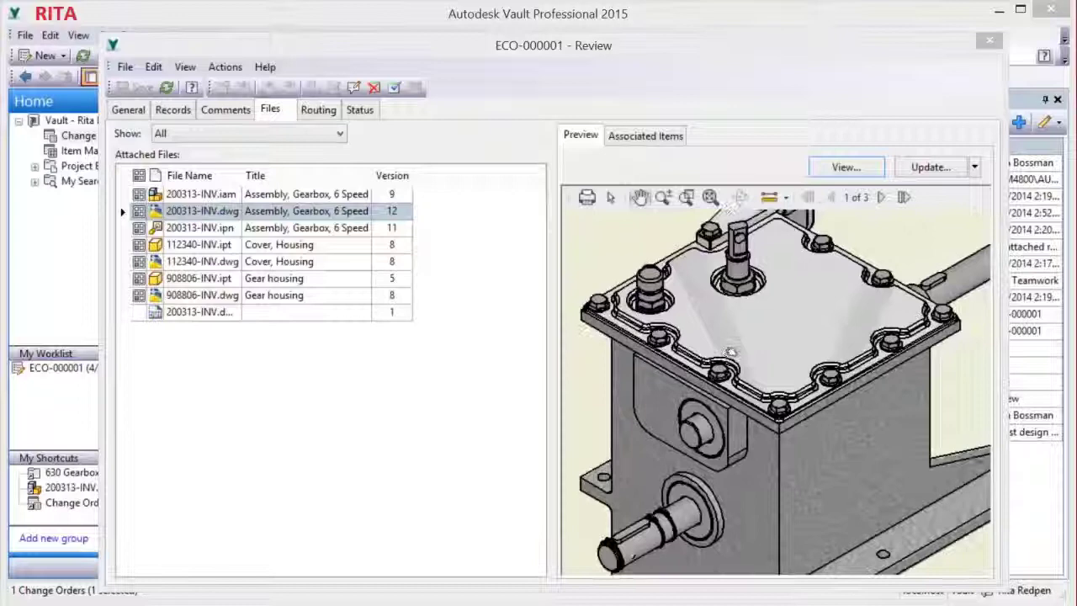
pyautogui.click(709, 197)
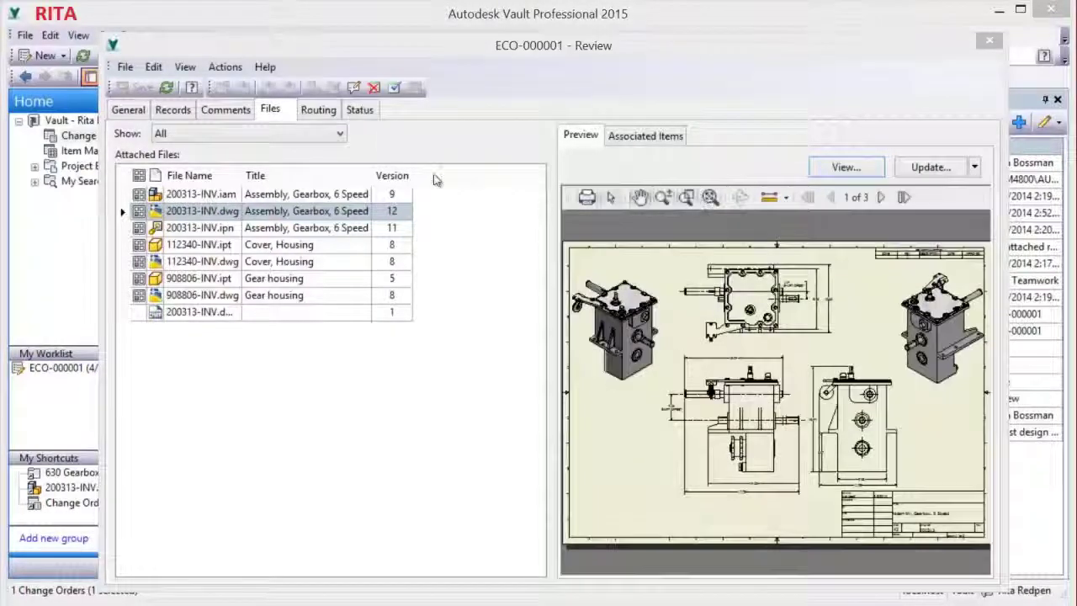
# - Approve ECO-000001 and check its workflow status
pyautogui.click(394, 87)
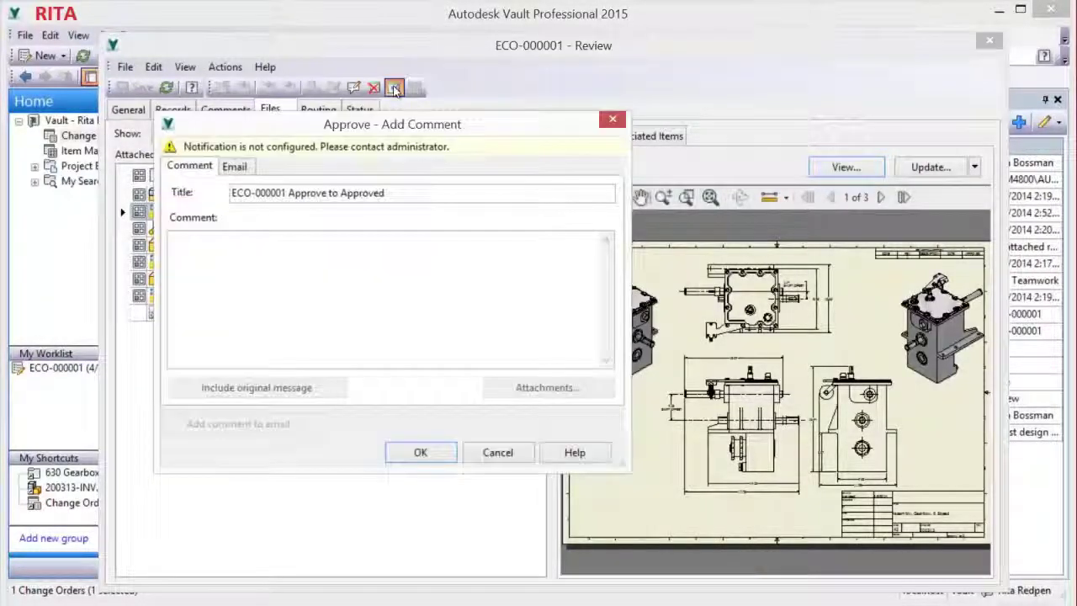
pyautogui.click(418, 451)
pyautogui.click(360, 110)
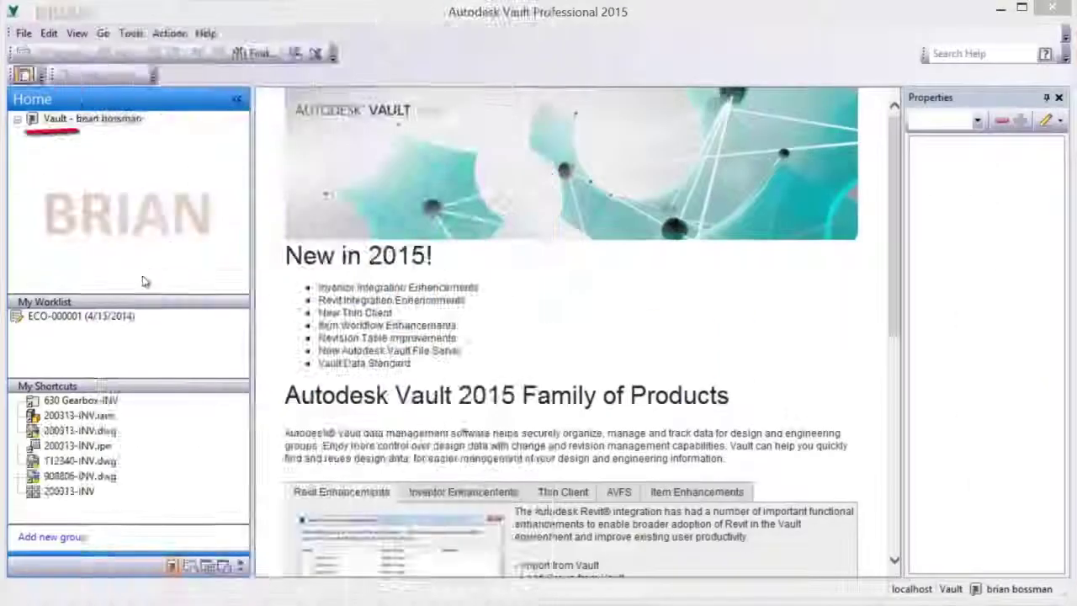
# - Open the approved ECO-000001 and inspect the 908806-INV.ipt gear housing in the viewer
pyautogui.click(75, 316)
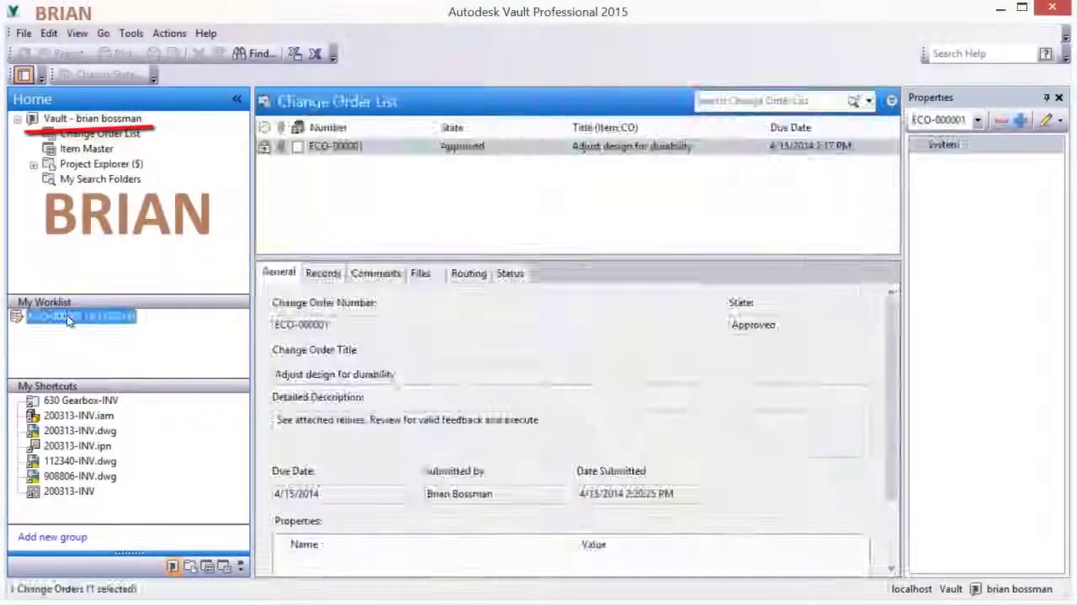
pyautogui.rightClick(461, 149)
pyautogui.click(503, 156)
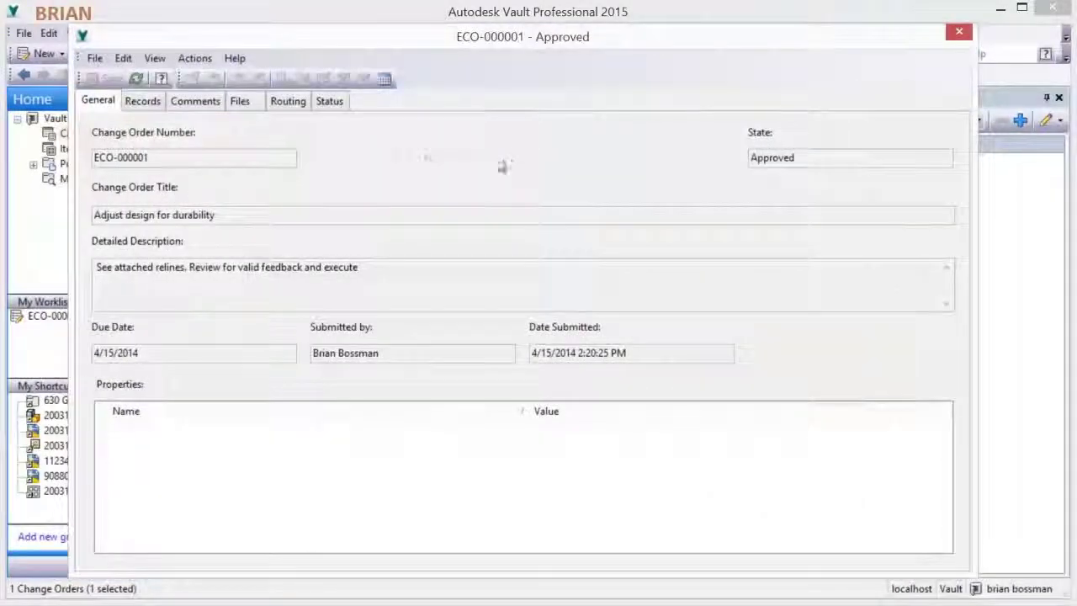
pyautogui.click(243, 102)
pyautogui.click(236, 271)
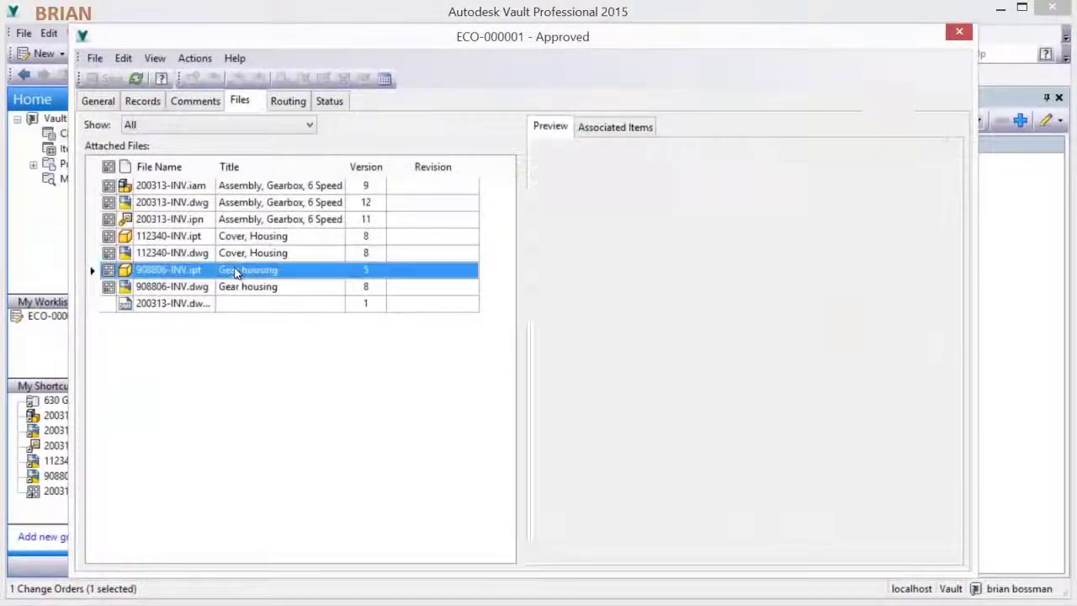
pyautogui.click(738, 328)
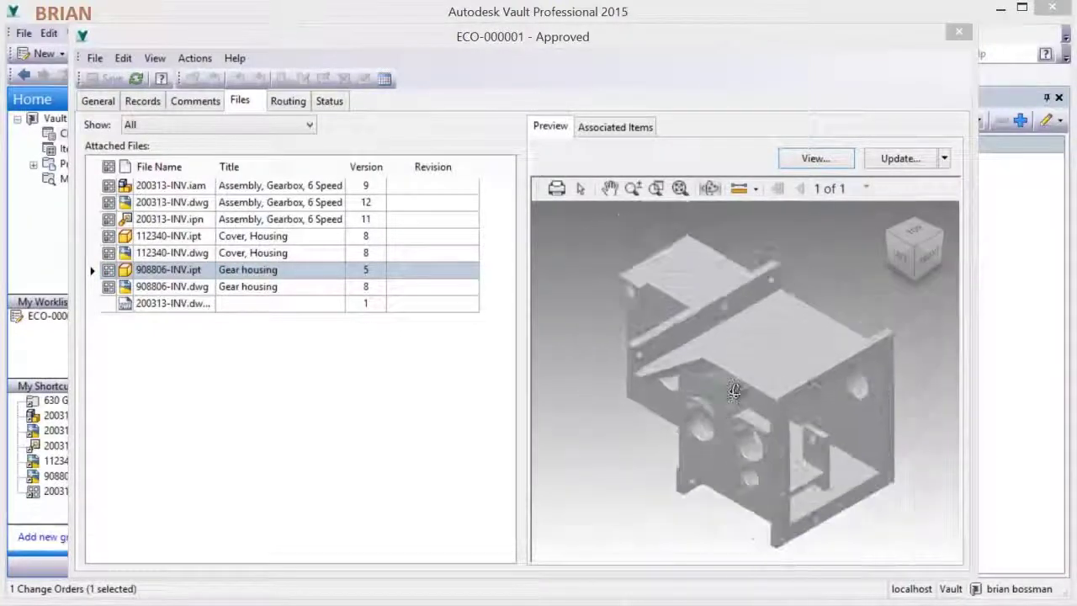
pyautogui.click(680, 188)
pyautogui.scroll(5, 650, 425)
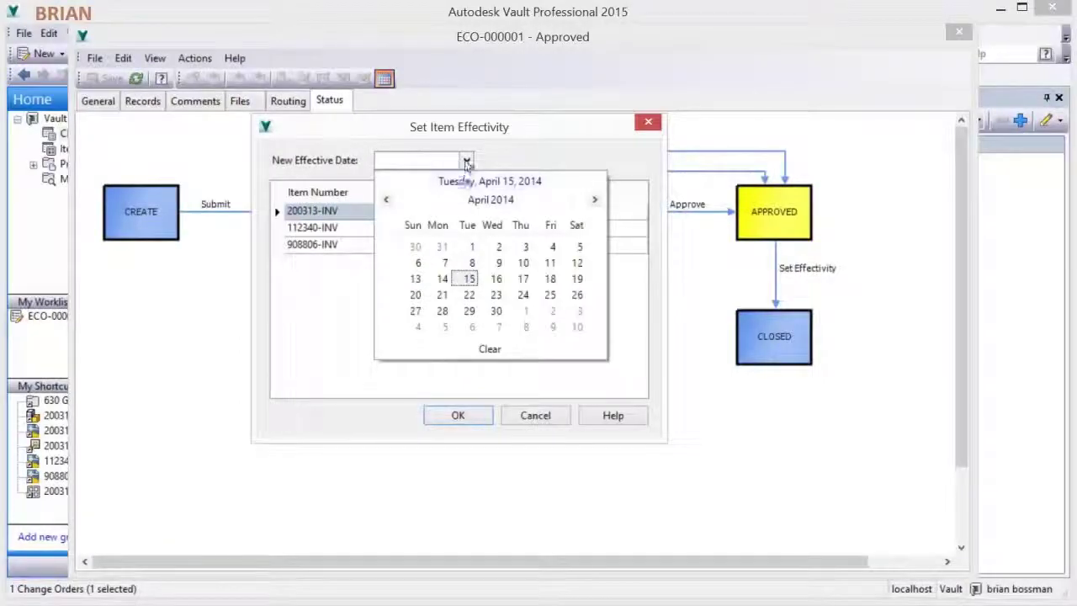
# - Set item effectivity to close ECO-000001, then review its comments
pyautogui.click(466, 162)
pyautogui.click(459, 415)
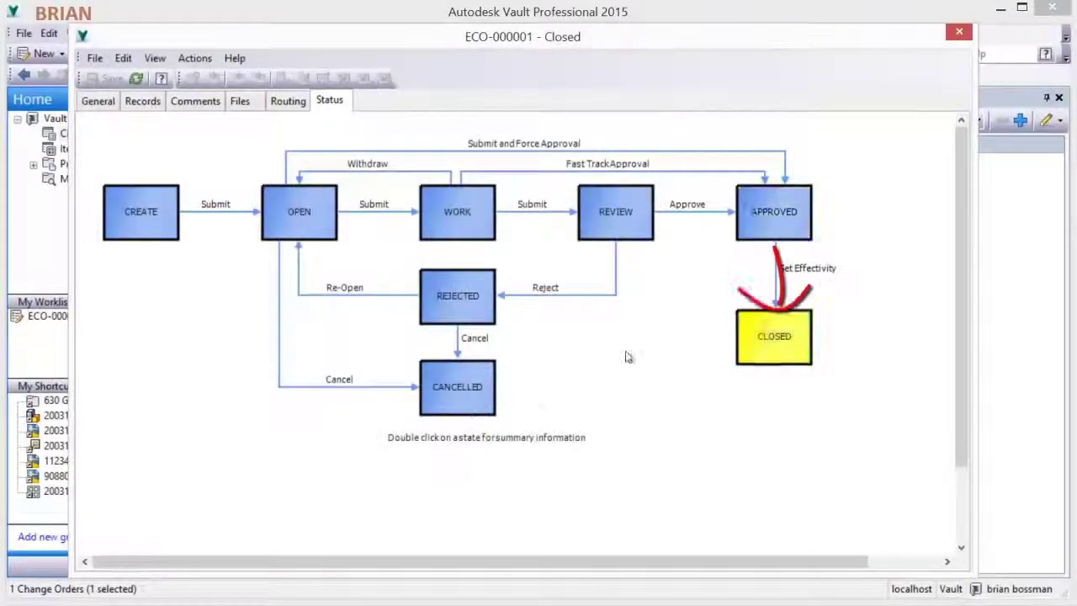
pyautogui.click(956, 35)
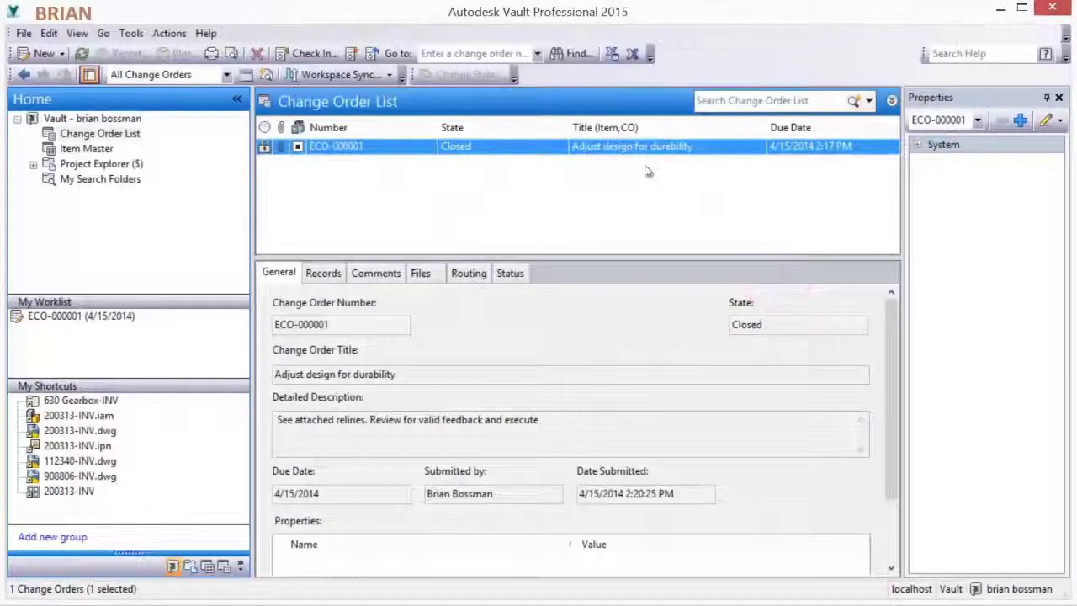
pyautogui.click(360, 276)
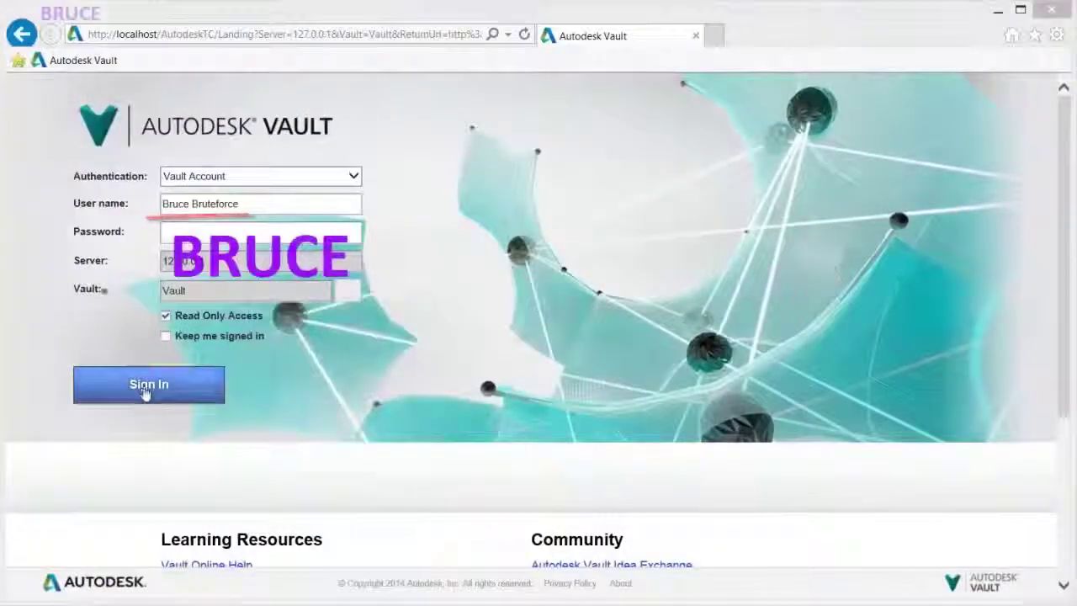
# - Sign in to the web client and open item 200313-INV's attached .dwg in the viewer
pyautogui.click(144, 389)
pyautogui.click(74, 190)
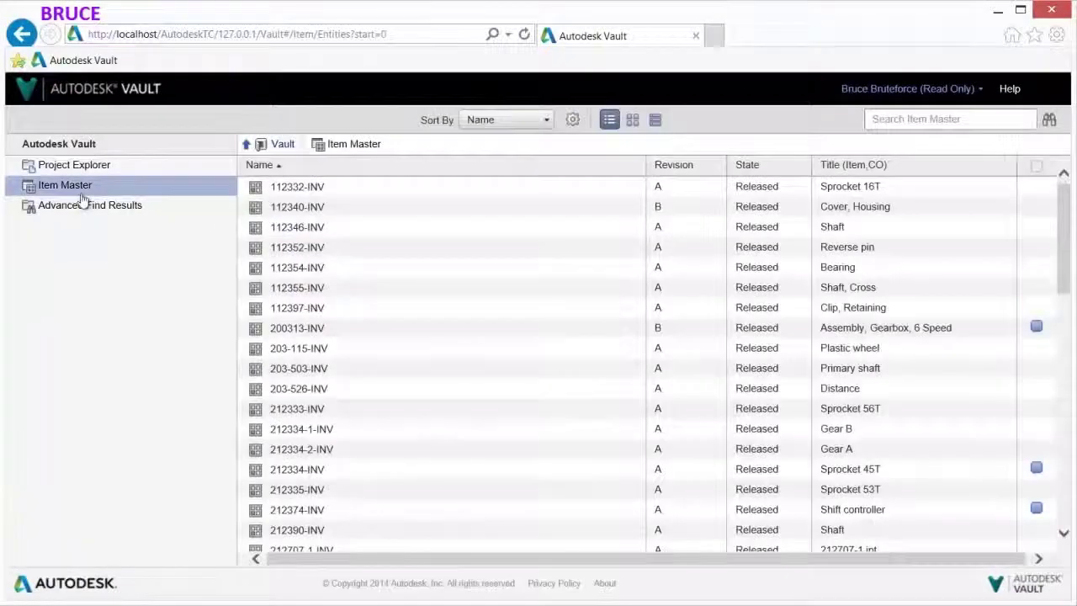
pyautogui.click(299, 328)
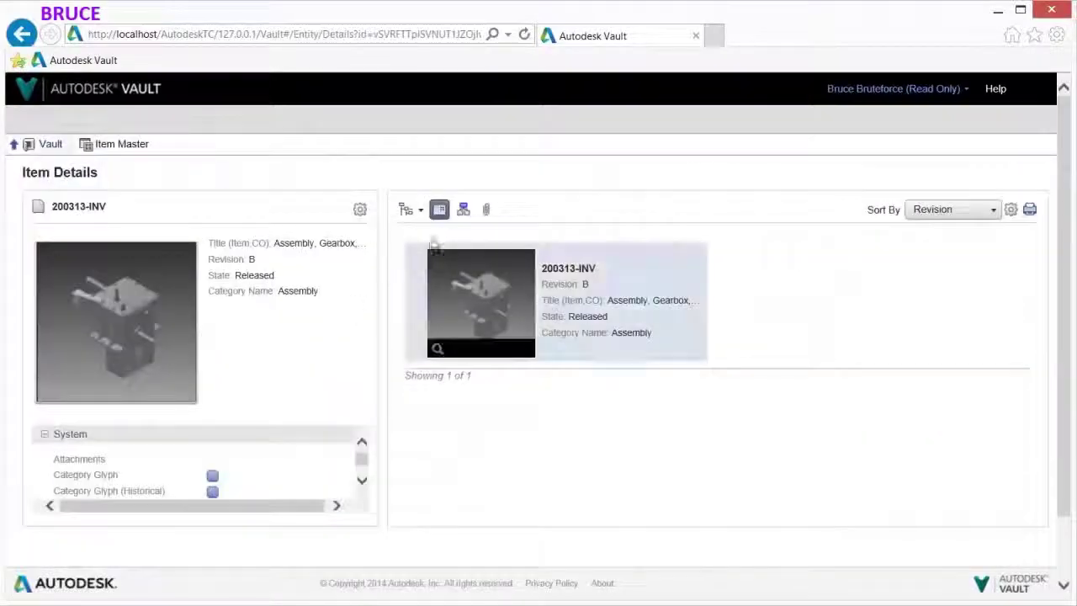
pyautogui.click(486, 210)
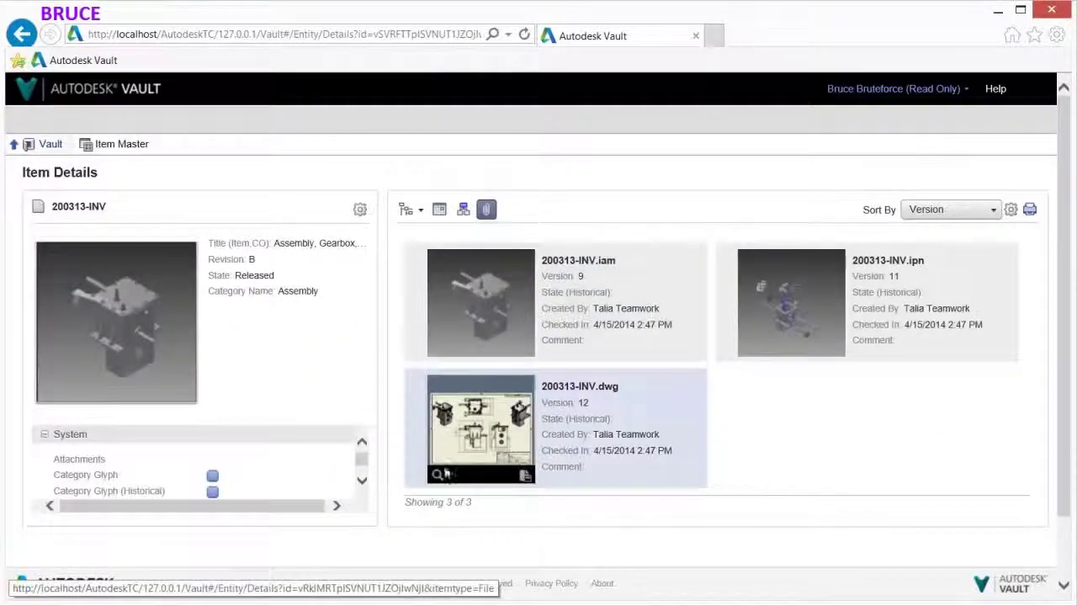
pyautogui.click(446, 473)
# - Fit the whole drawing sheet in view and quick-print it
pyautogui.scroll(5, 461, 398)
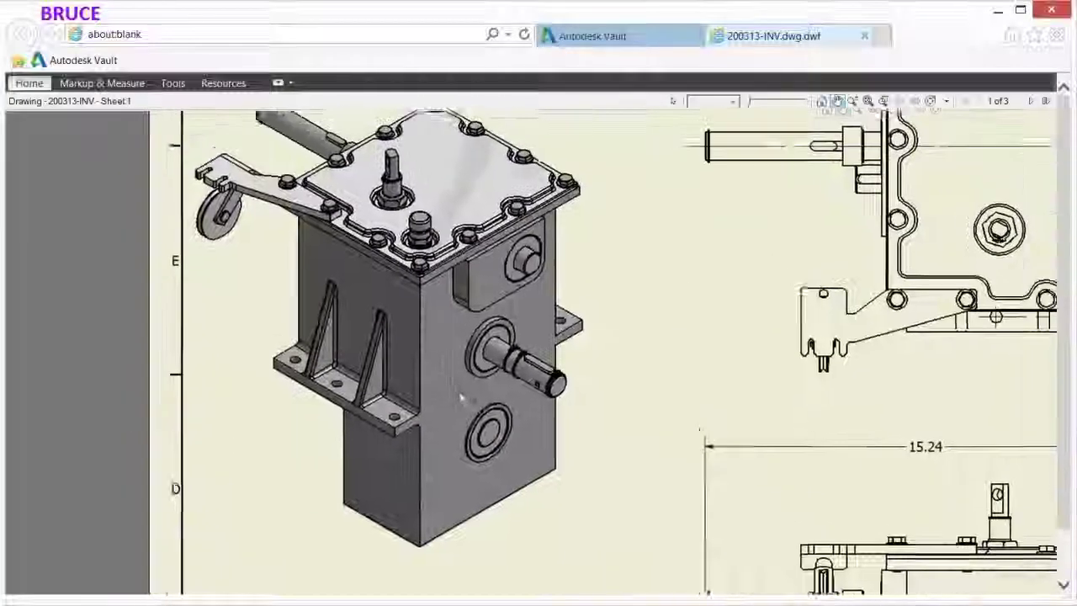
pyautogui.moveTo(461, 398); pyautogui.dragTo(490, 428)
pyautogui.click(867, 101)
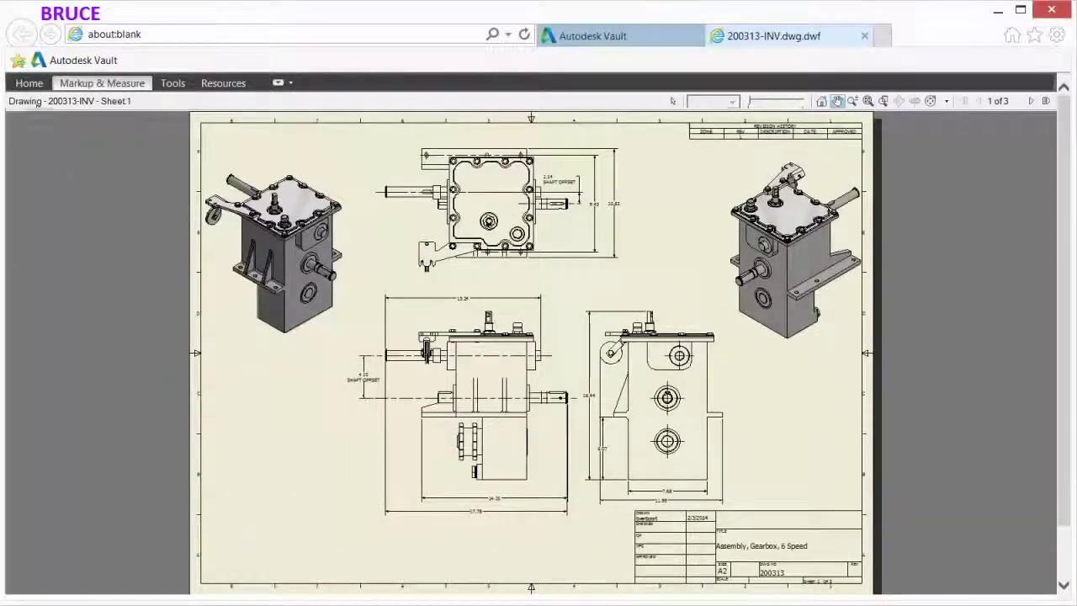
pyautogui.click(29, 84)
pyautogui.click(34, 139)
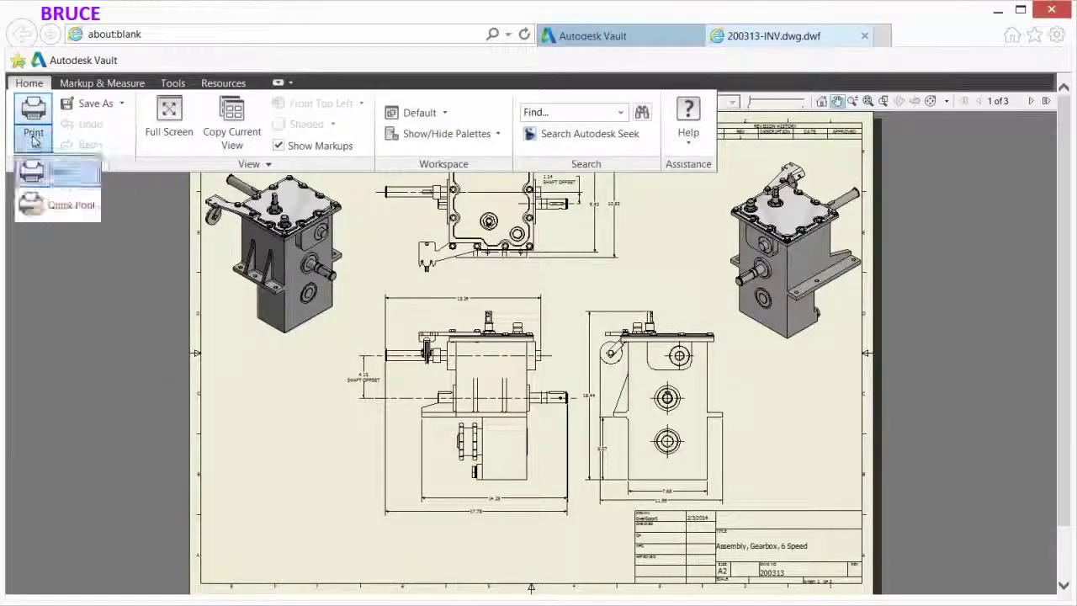